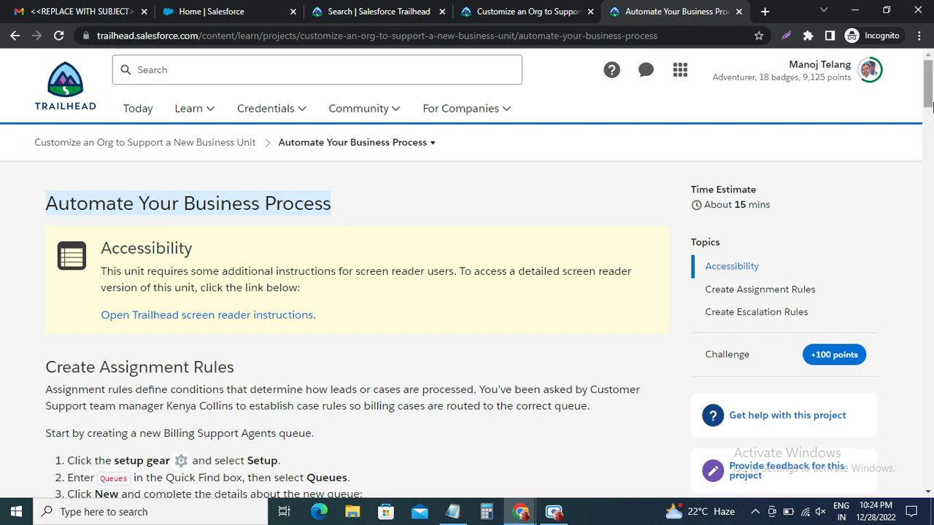
Launch the hands-on org from the Verify Step section of the Automate Your Business Process unit.
{"action": "left_click_drag", "start_coordinate": [930, 87], "coordinate": [929, 437]}
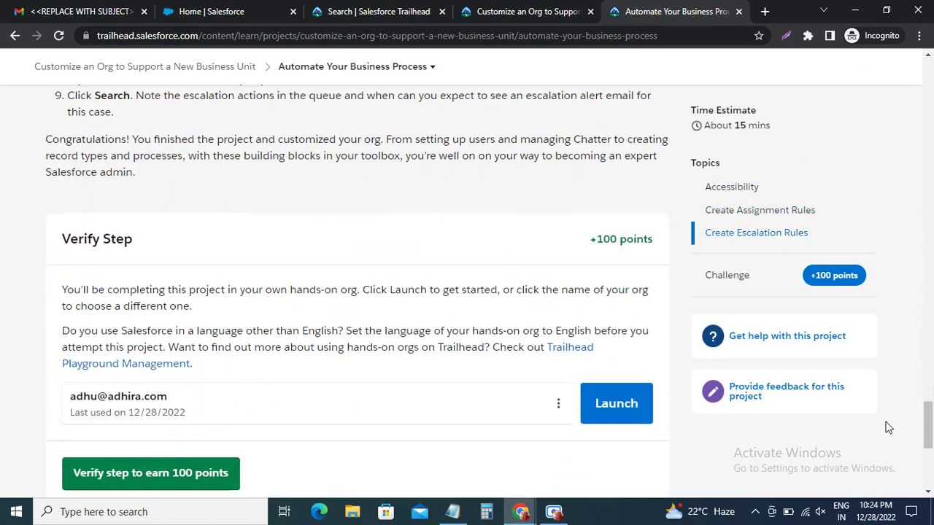
{"action": "left_click", "coordinate": [625, 416]}
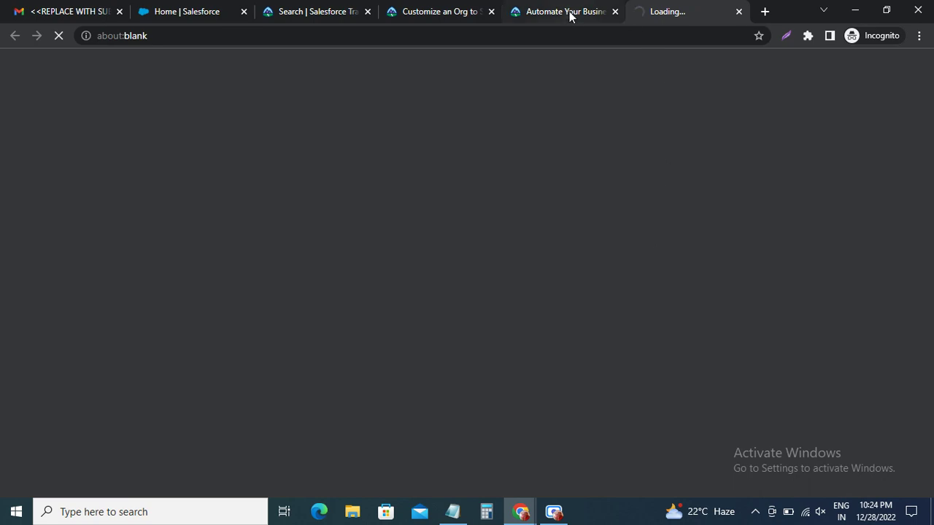
Return to the Trailhead unit and read the Create Assignment Rules instructions for opening Queues in Setup and creating a queue.
{"action": "left_click", "coordinate": [571, 15]}
{"action": "left_click_drag", "start_coordinate": [928, 431], "coordinate": [931, 70]}
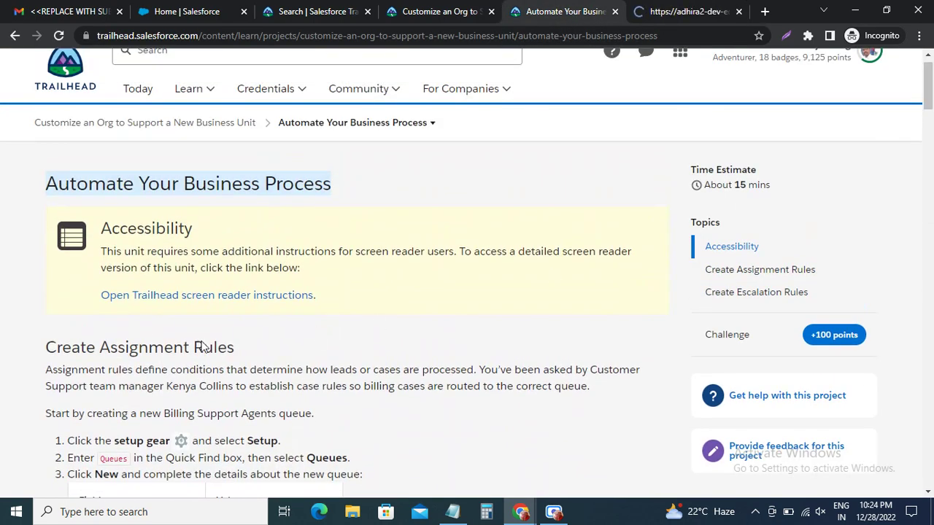
{"action": "scroll", "coordinate": [170, 316], "scroll_direction": "down", "scroll_amount": 2}
{"action": "left_click_drag", "start_coordinate": [45, 210], "coordinate": [275, 210]}
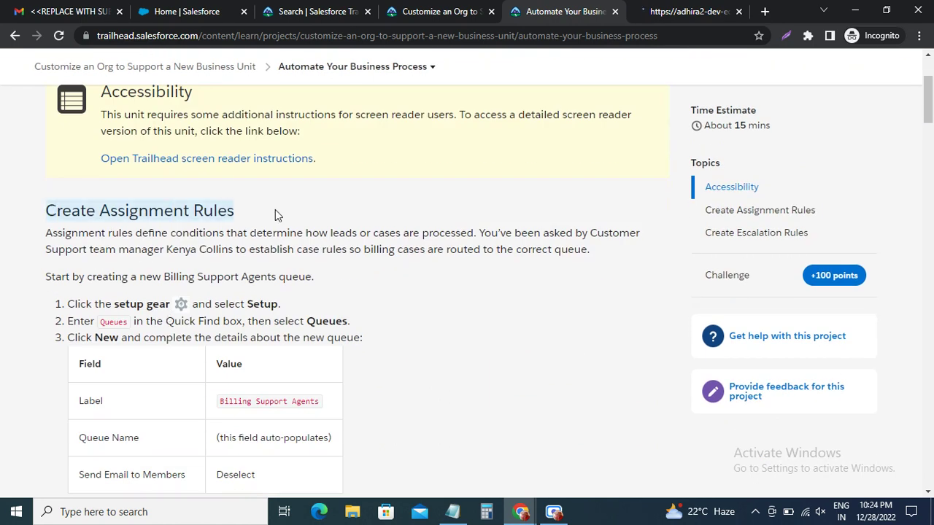
{"action": "left_click", "coordinate": [256, 232]}
{"action": "scroll", "coordinate": [257, 232], "scroll_direction": "down", "scroll_amount": 2}
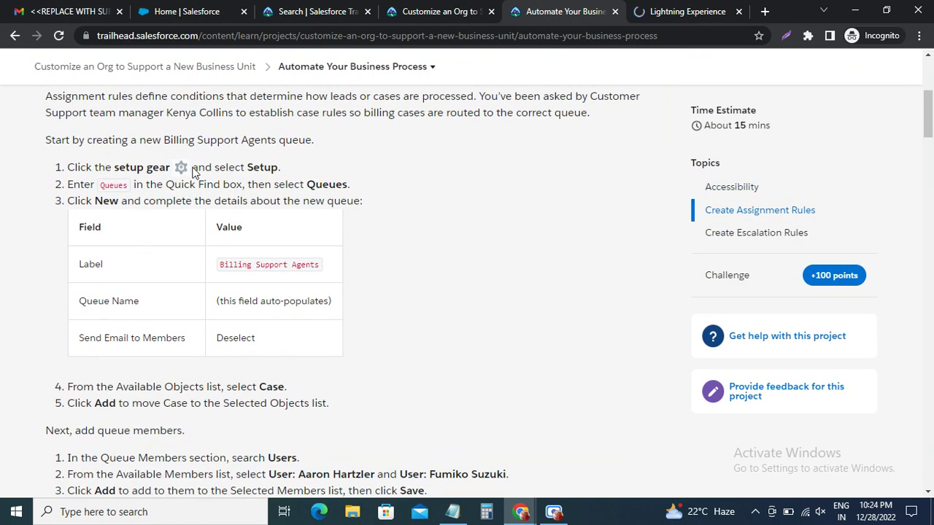
{"action": "double_click", "coordinate": [267, 167]}
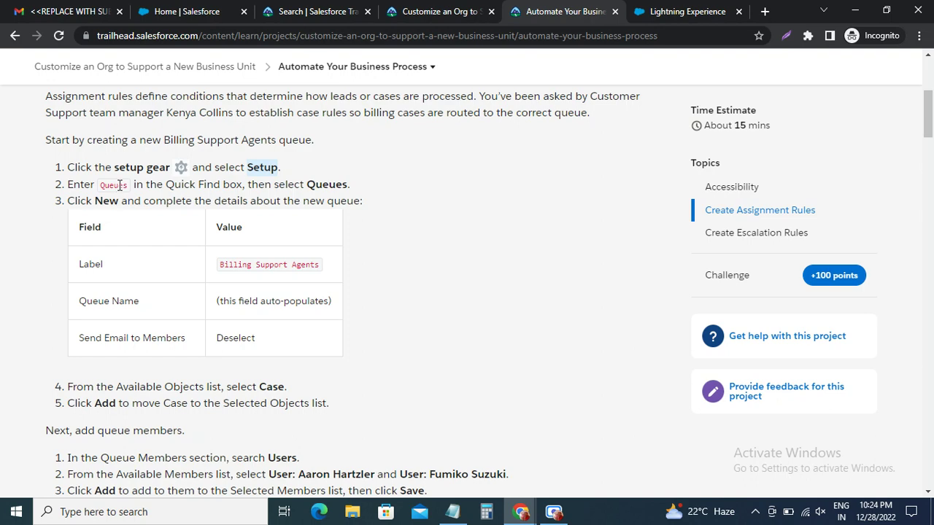
{"action": "double_click", "coordinate": [121, 185]}
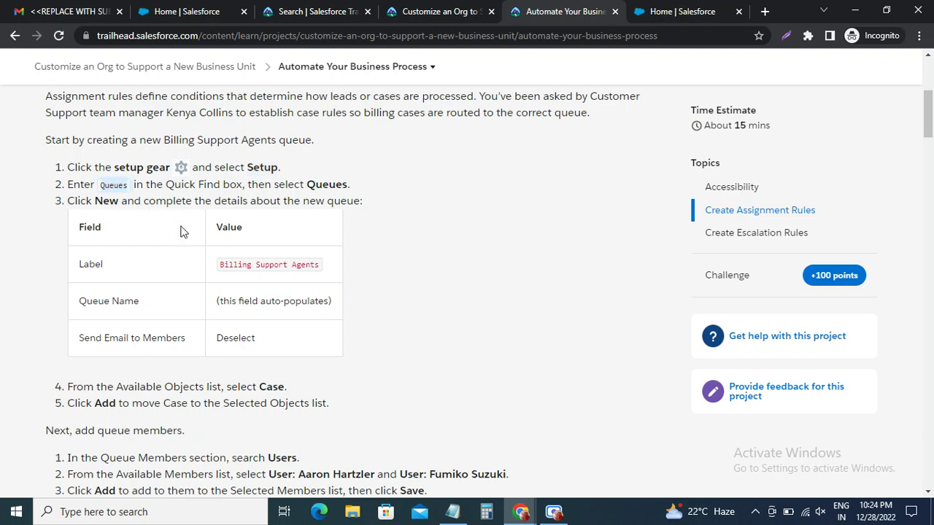
Switch to the launched Salesforce org and find and open the Queues page from Setup Home.
{"action": "left_click", "coordinate": [686, 11]}
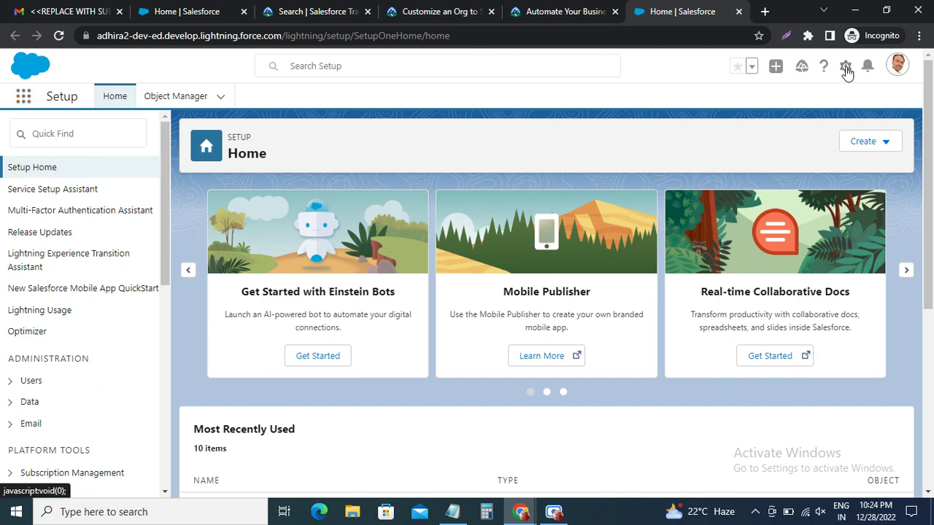
{"action": "left_click", "coordinate": [846, 68]}
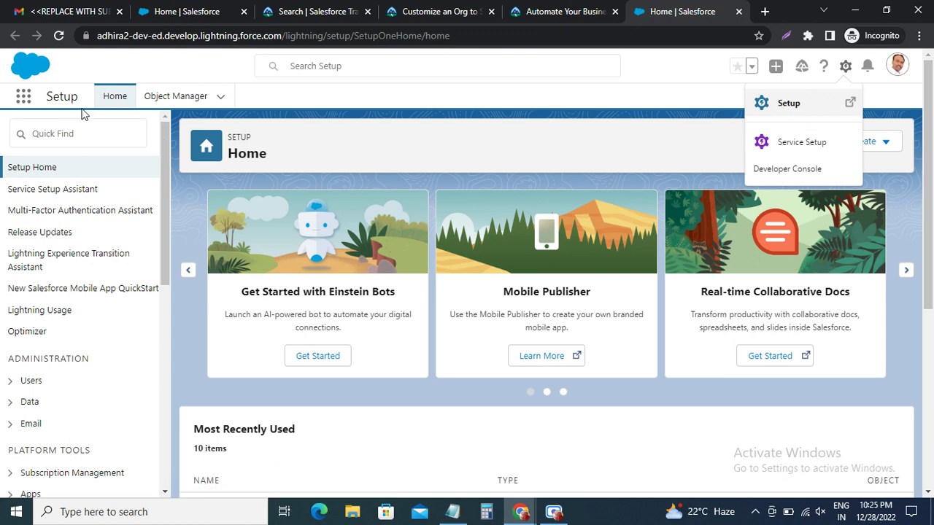
{"action": "left_click", "coordinate": [153, 100]}
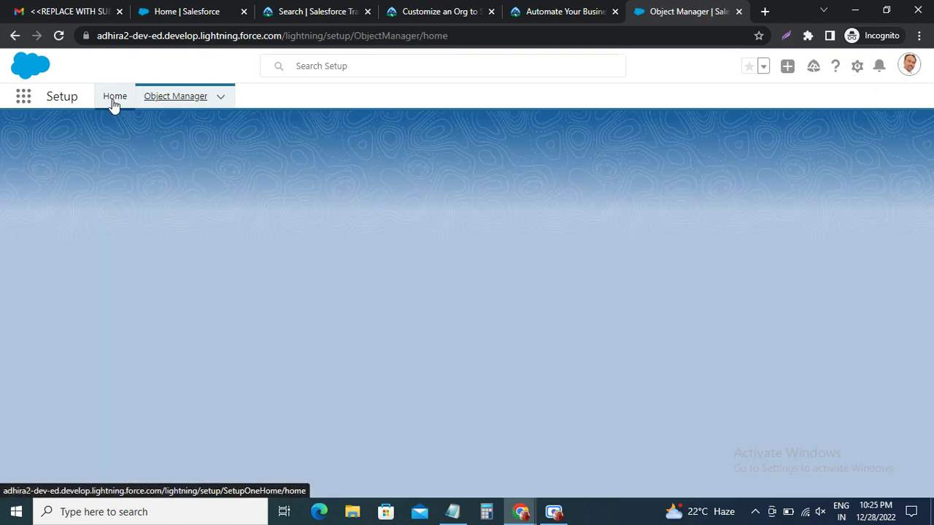
{"action": "left_click", "coordinate": [113, 105]}
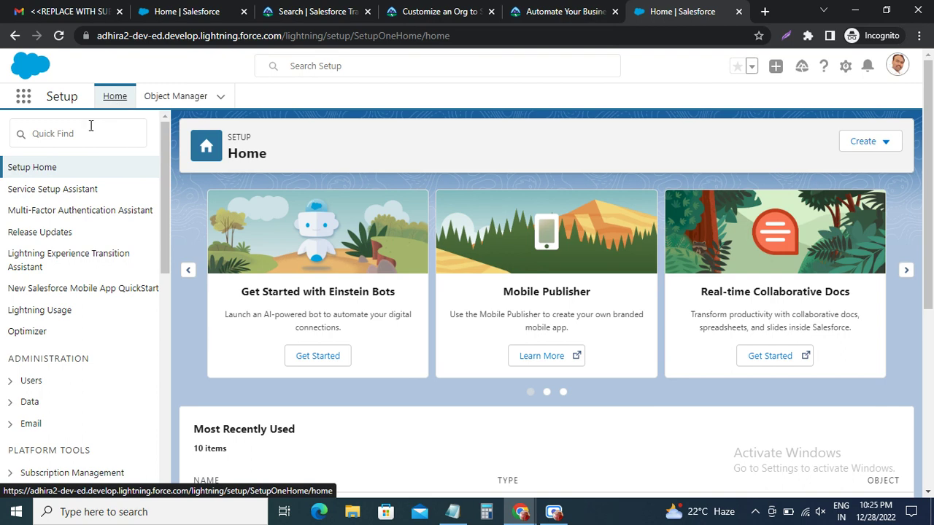
{"action": "type", "text": "Queues"}
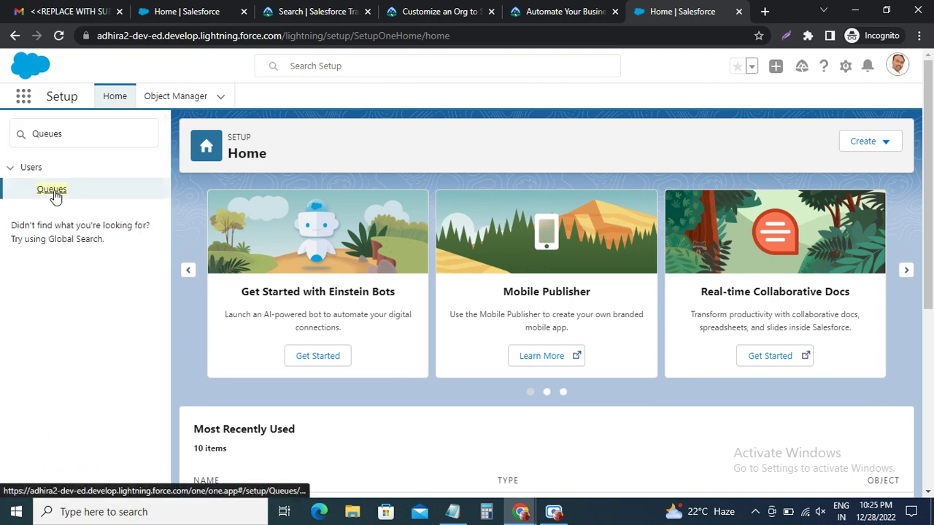
{"action": "left_click", "coordinate": [51, 192]}
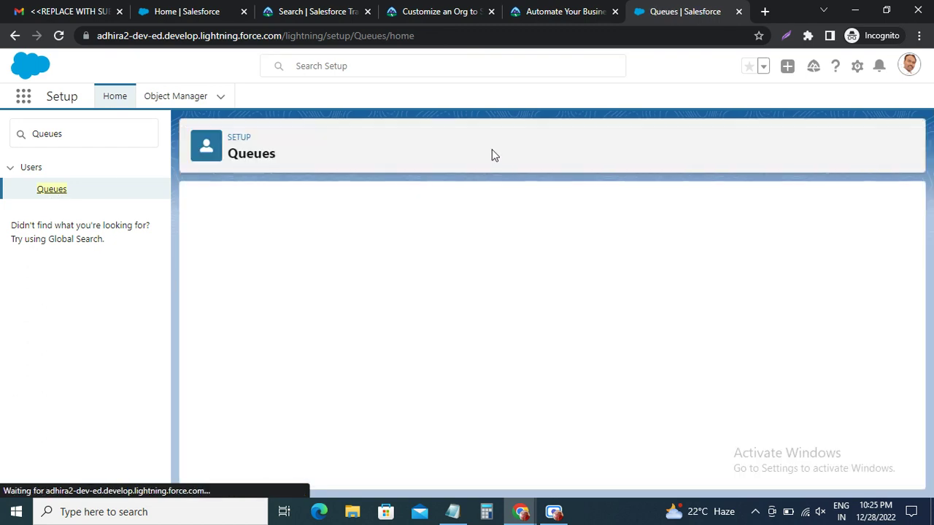
Start a new queue with the label "Billing Support Agents" copied from the Trailhead unit, and let the Queue Name auto-populate.
{"action": "left_click", "coordinate": [564, 13]}
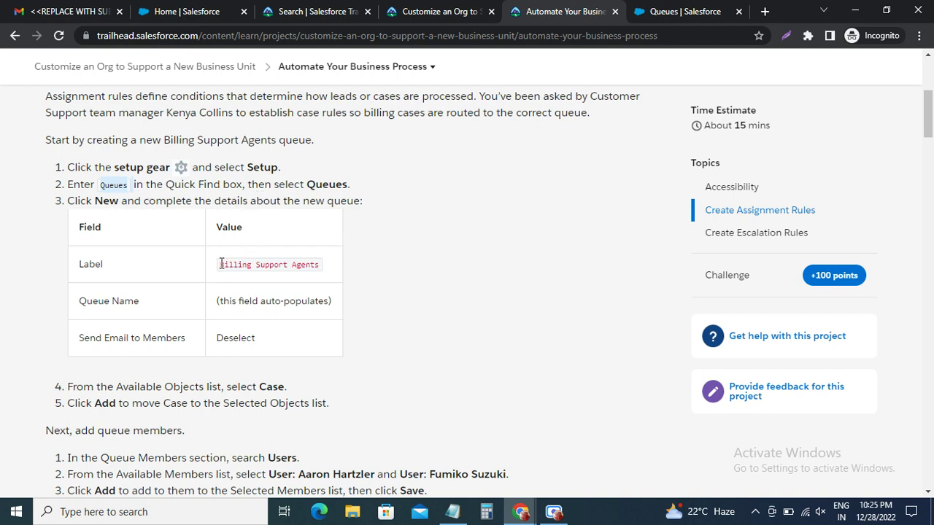
{"action": "left_click_drag", "start_coordinate": [220, 265], "coordinate": [316, 265]}
{"action": "key", "text": "ctrl+c"}
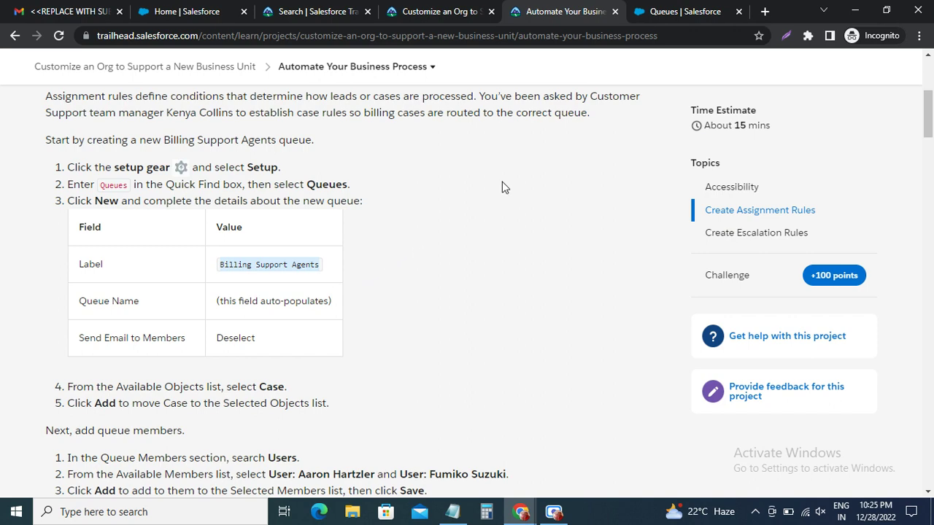
{"action": "left_click", "coordinate": [666, 11]}
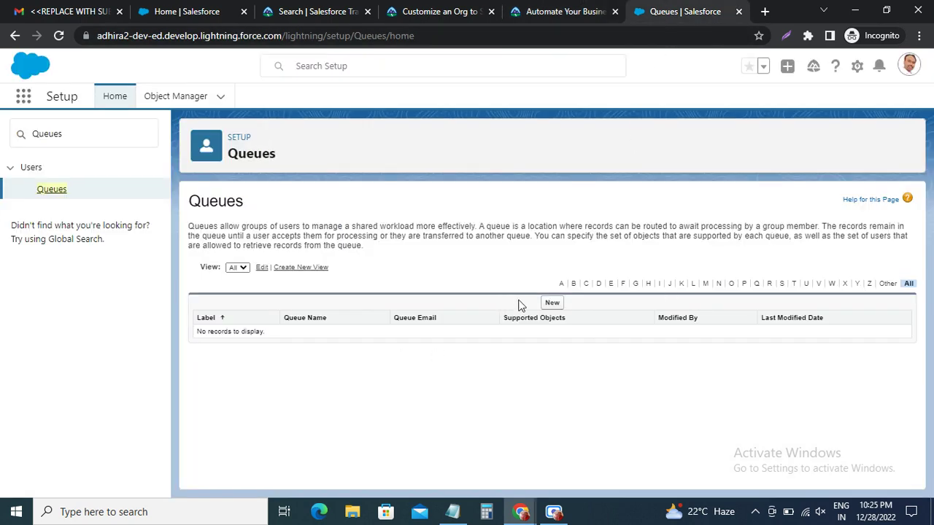
{"action": "left_click", "coordinate": [552, 303]}
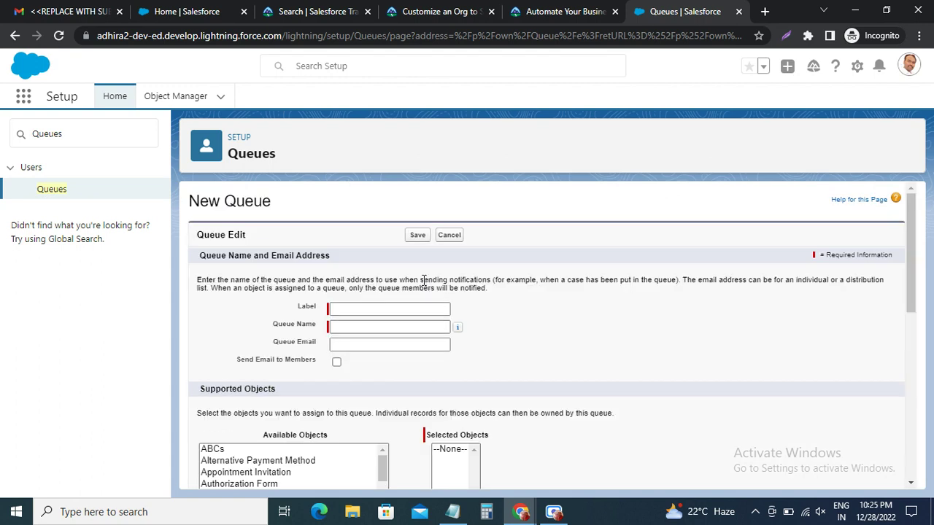
{"action": "left_click", "coordinate": [365, 309]}
{"action": "key", "text": "ctrl+v"}
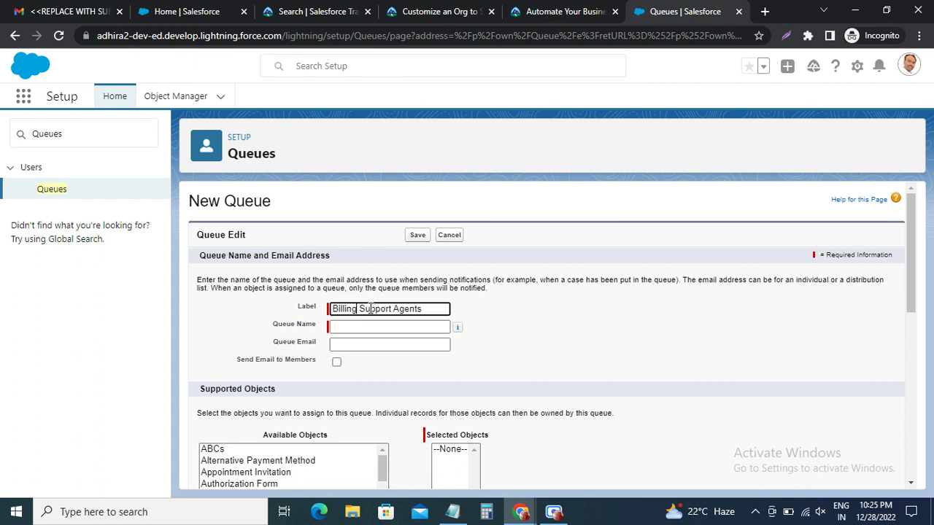
{"action": "left_click", "coordinate": [359, 326]}
{"action": "left_click", "coordinate": [359, 327]}
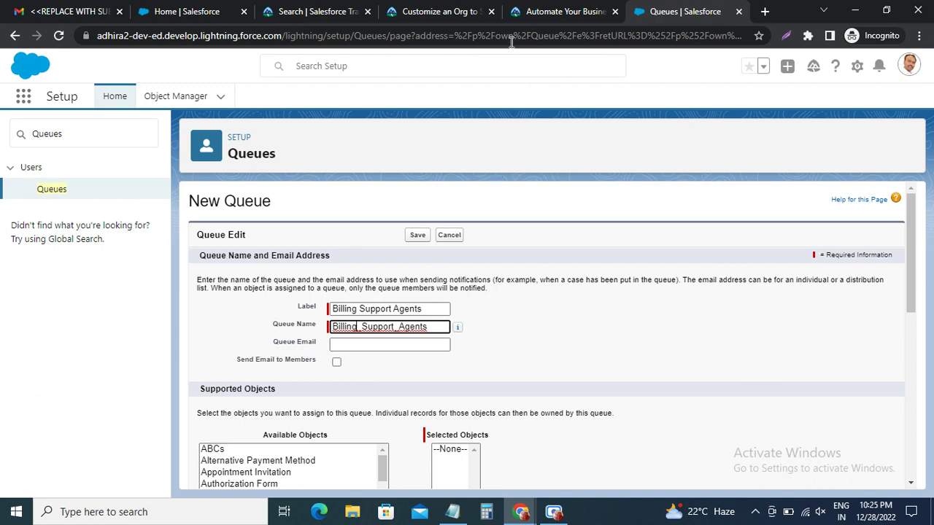
Check the remaining queue details in the Trailhead instructions and add Case to the new queue's Selected Objects.
{"action": "left_click", "coordinate": [551, 13]}
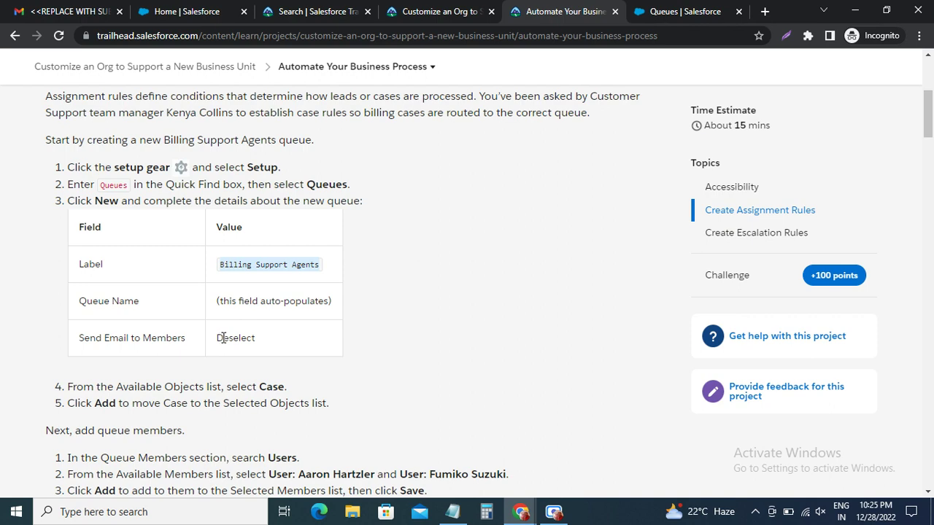
{"action": "left_click", "coordinate": [651, 11]}
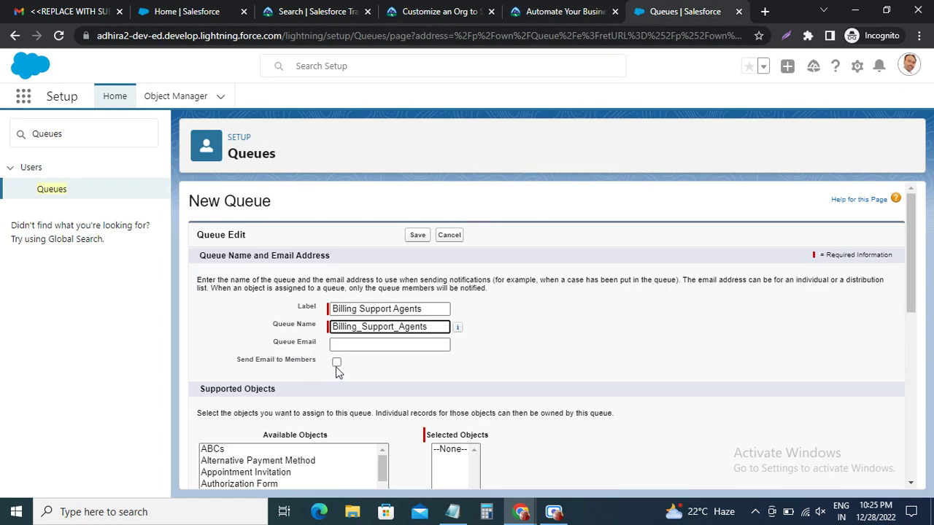
{"action": "left_click", "coordinate": [567, 11]}
{"action": "scroll", "coordinate": [236, 316], "scroll_direction": "down", "scroll_amount": 2}
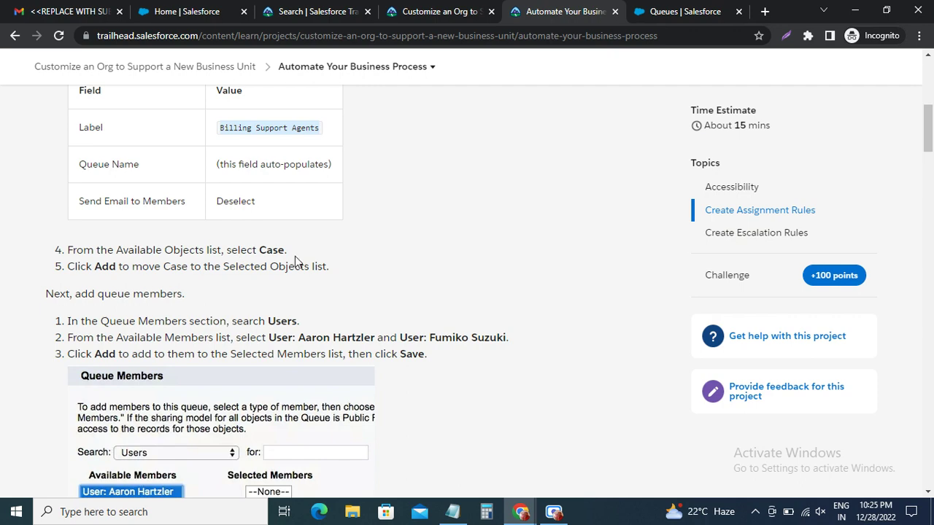
{"action": "left_click", "coordinate": [669, 8]}
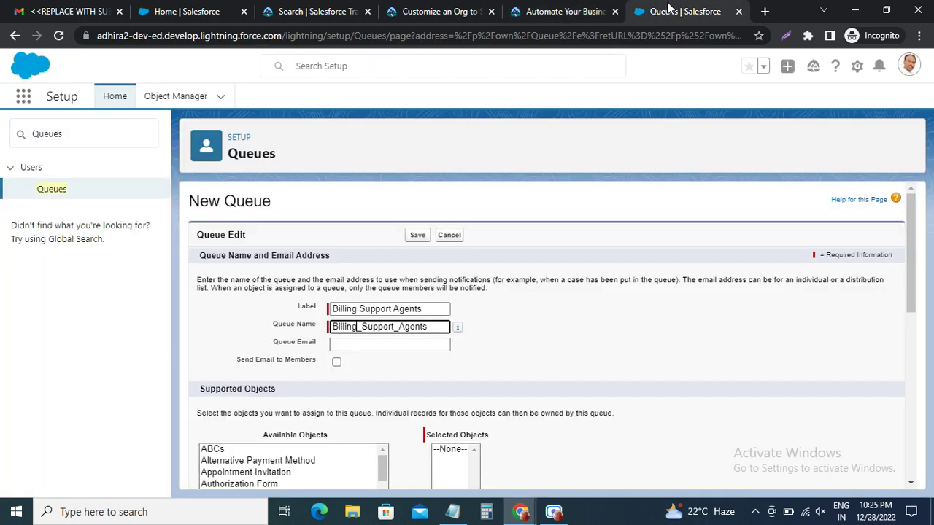
{"action": "scroll", "coordinate": [448, 306], "scroll_direction": "down", "scroll_amount": 2}
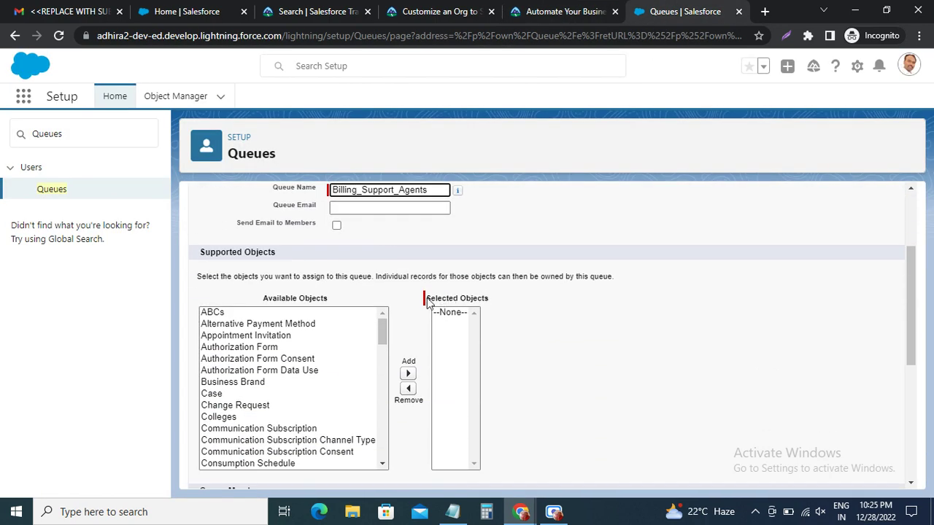
{"action": "left_click", "coordinate": [212, 396]}
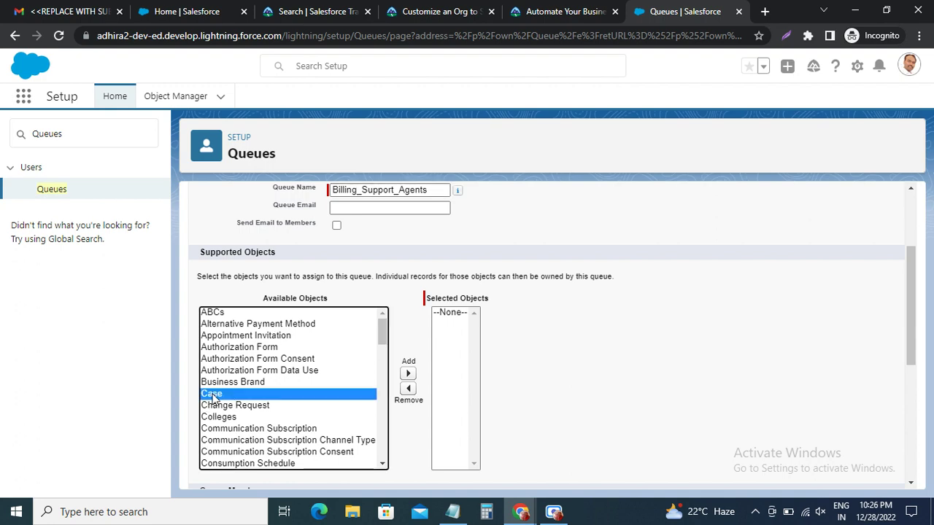
{"action": "left_click", "coordinate": [408, 374]}
Check the queue member instructions in Trailhead and set the Queue Members search type to Users.
{"action": "left_click", "coordinate": [556, 13]}
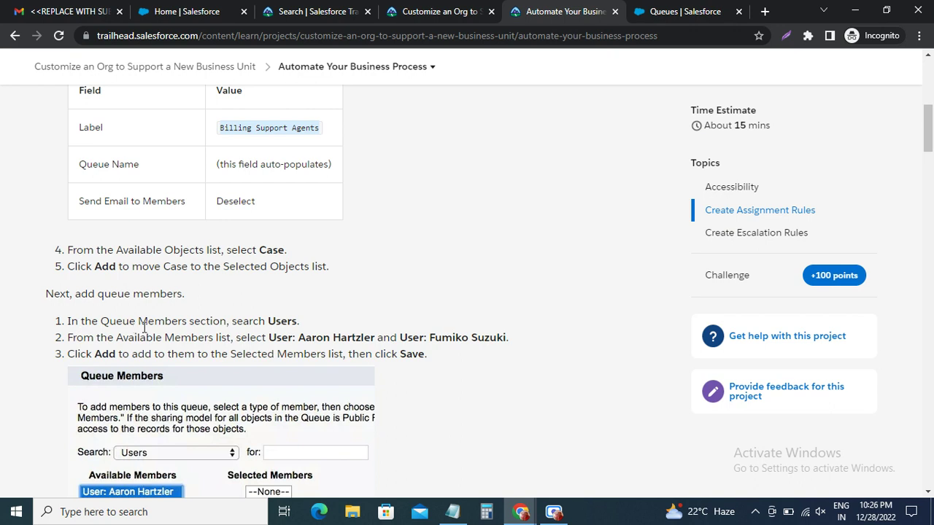
{"action": "double_click", "coordinate": [281, 323]}
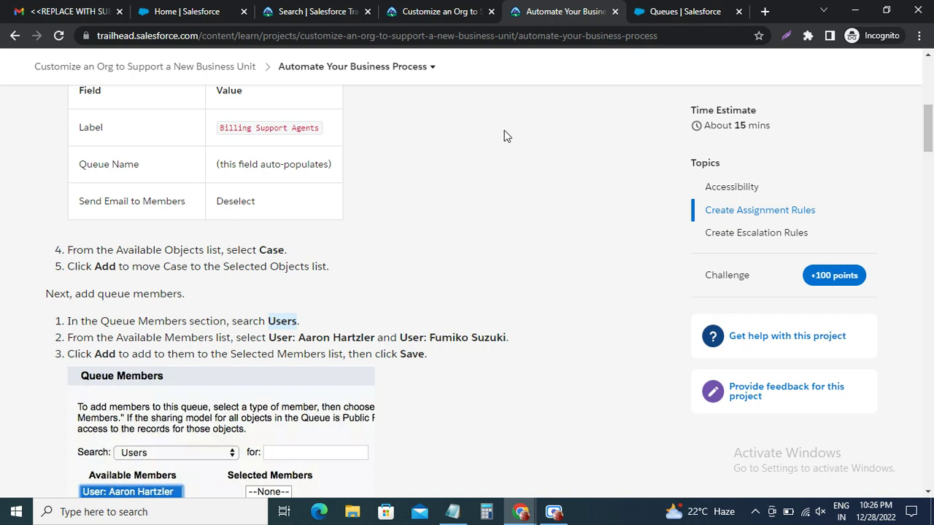
{"action": "left_click", "coordinate": [669, 13]}
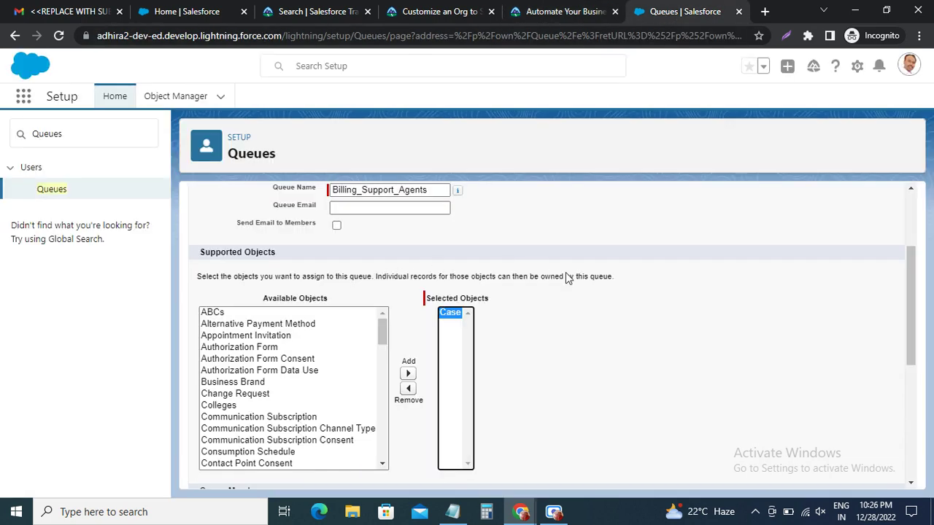
{"action": "scroll", "coordinate": [568, 277], "scroll_direction": "down", "scroll_amount": 3}
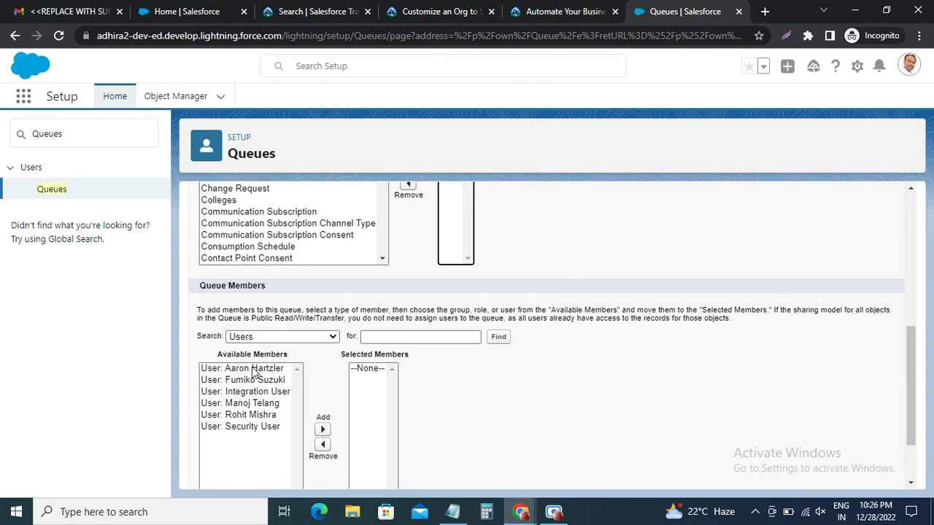
{"action": "left_click", "coordinate": [259, 338]}
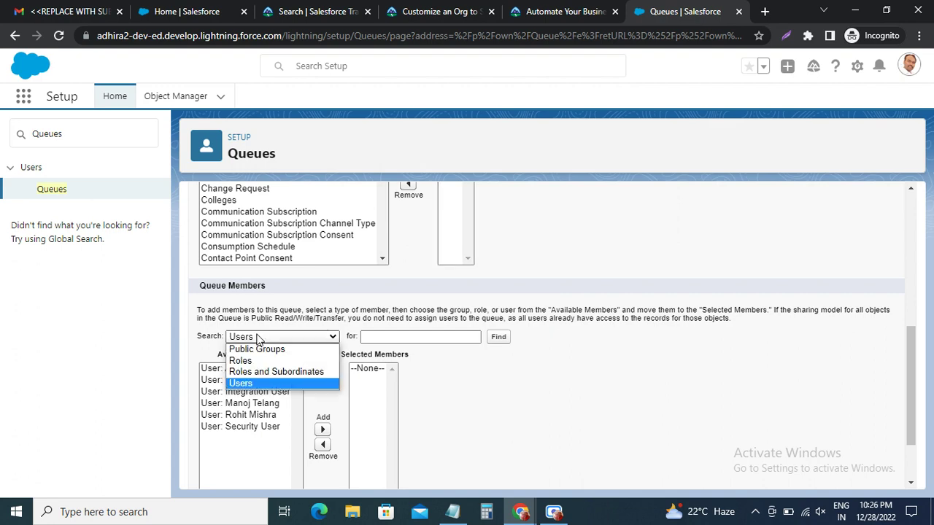
{"action": "left_click", "coordinate": [260, 384]}
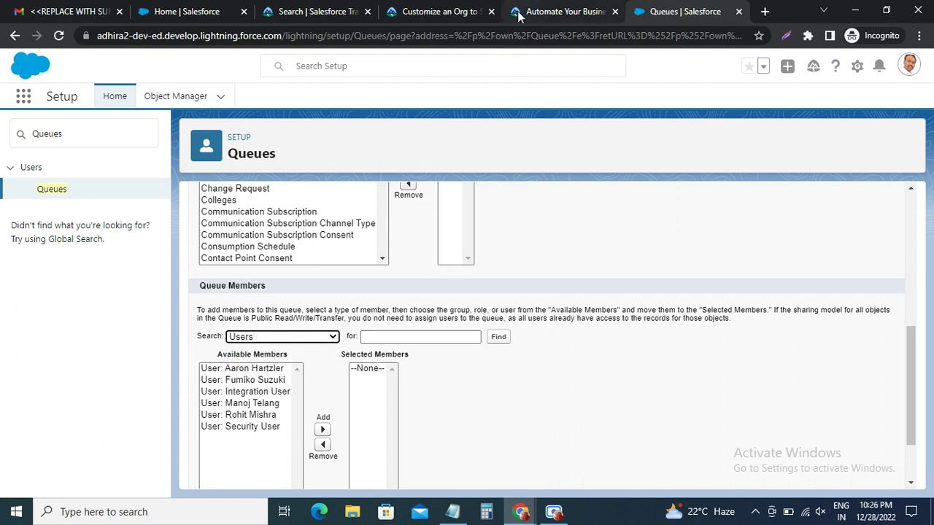
Add the two users named in the Trailhead instructions to the queue's Selected Members.
{"action": "left_click", "coordinate": [558, 12]}
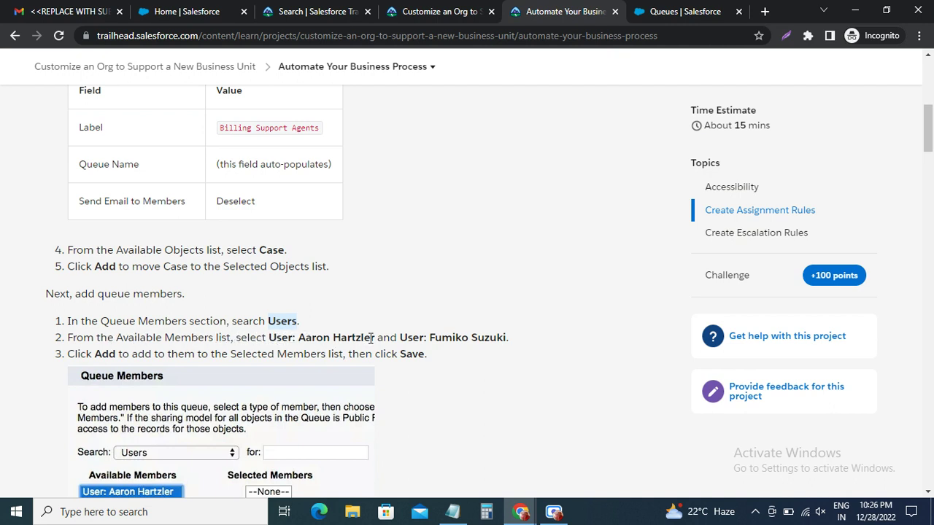
{"action": "left_click", "coordinate": [659, 10]}
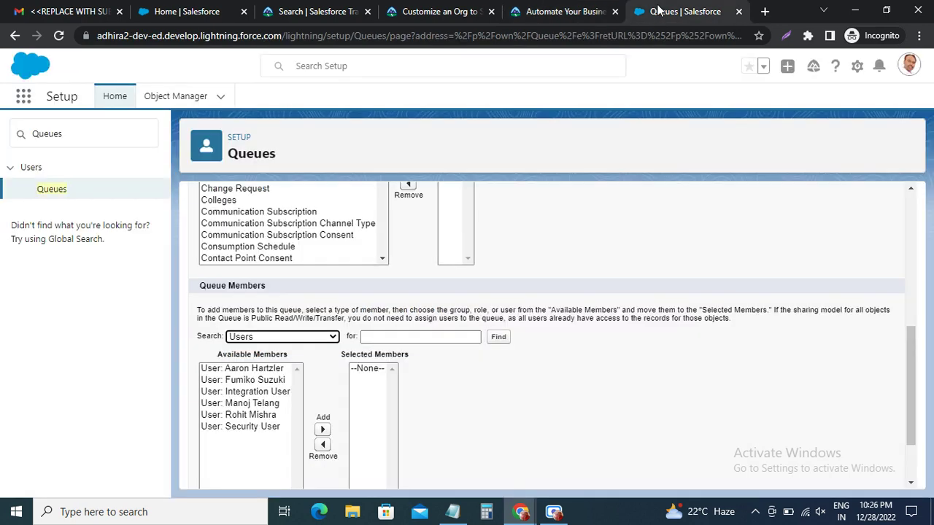
{"action": "left_click", "coordinate": [256, 369]}
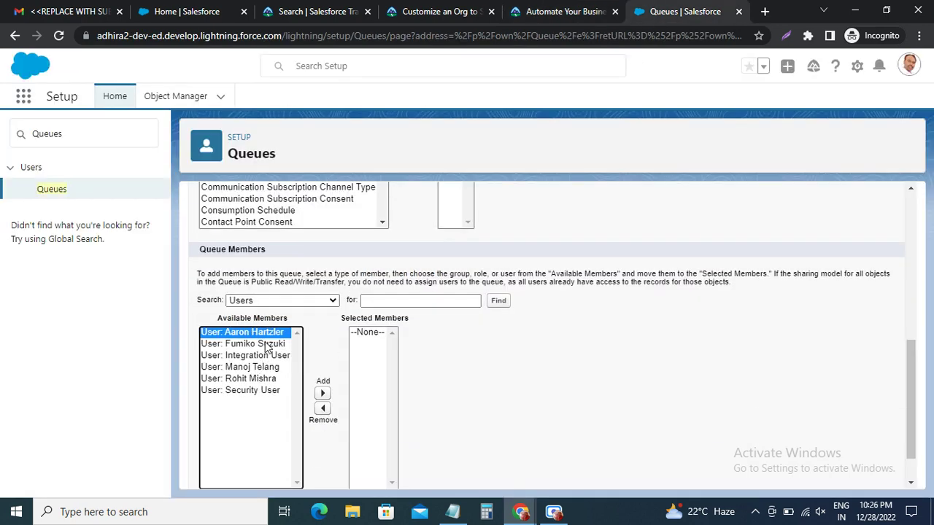
{"action": "left_click", "coordinate": [266, 345], "text": "shift"}
{"action": "left_click", "coordinate": [322, 394]}
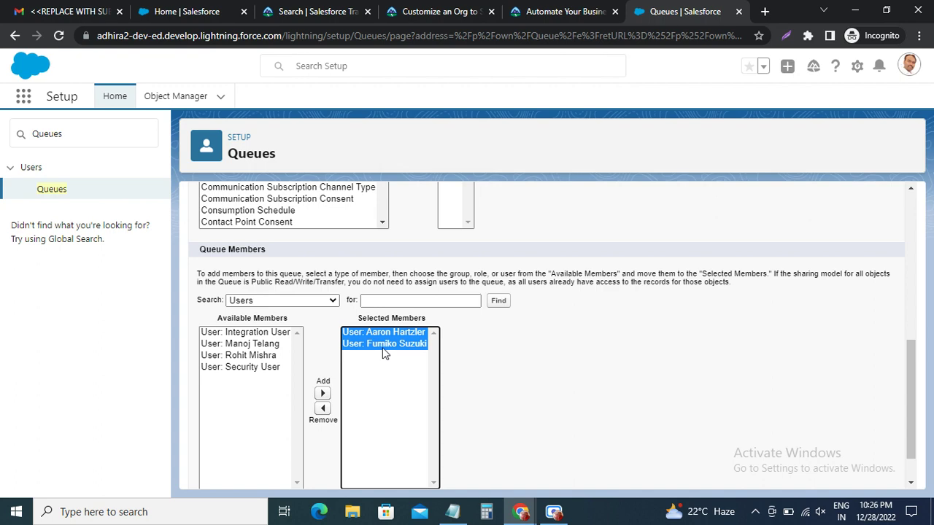
Check the remaining queue member instructions in Trailhead and save the Billing Support Agents queue.
{"action": "left_click", "coordinate": [552, 16]}
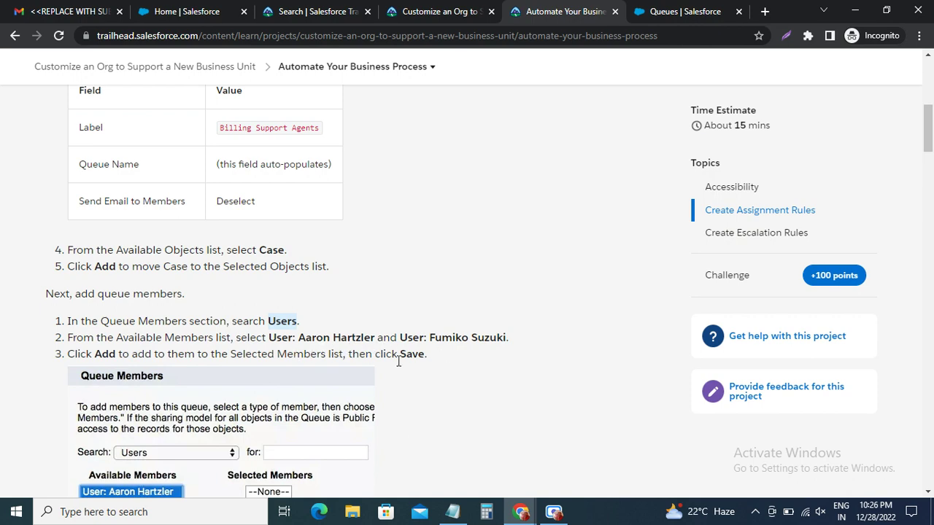
{"action": "scroll", "coordinate": [271, 367], "scroll_direction": "down", "scroll_amount": 2}
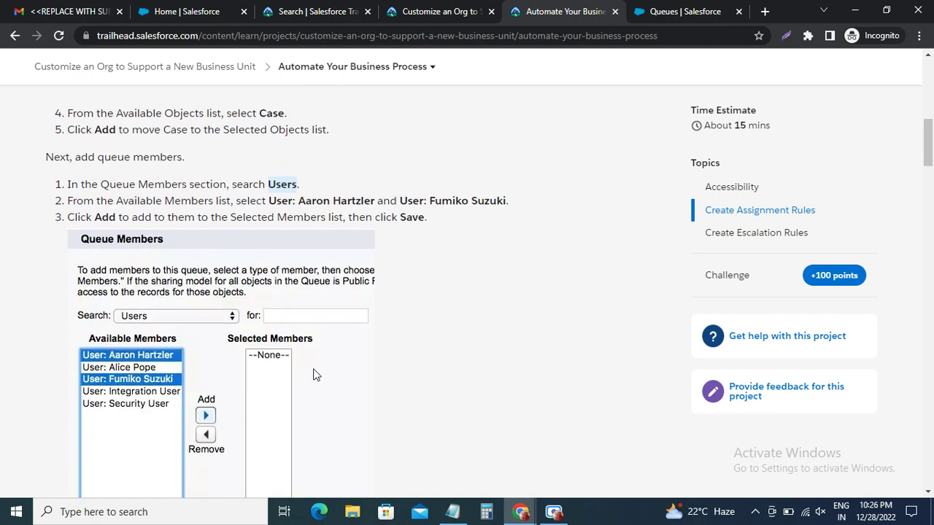
{"action": "left_click", "coordinate": [685, 11]}
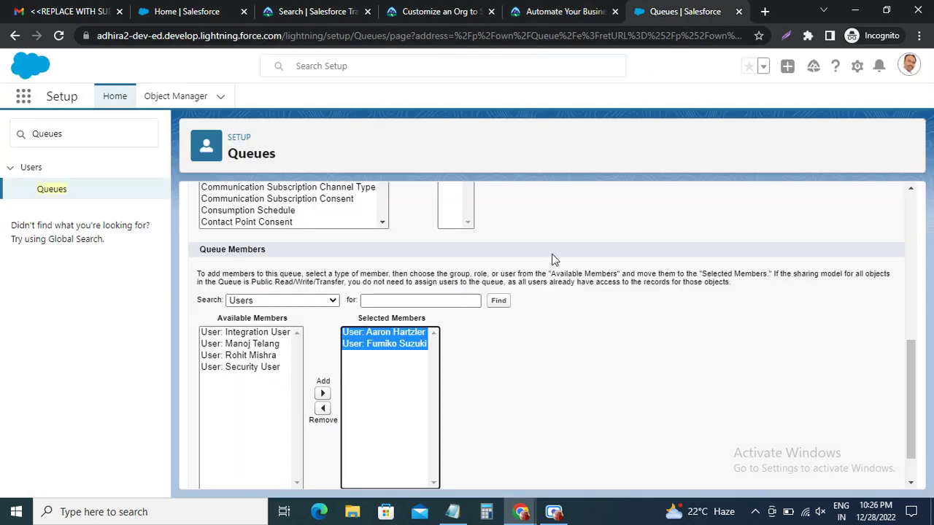
{"action": "scroll", "coordinate": [538, 359], "scroll_direction": "down", "scroll_amount": 1}
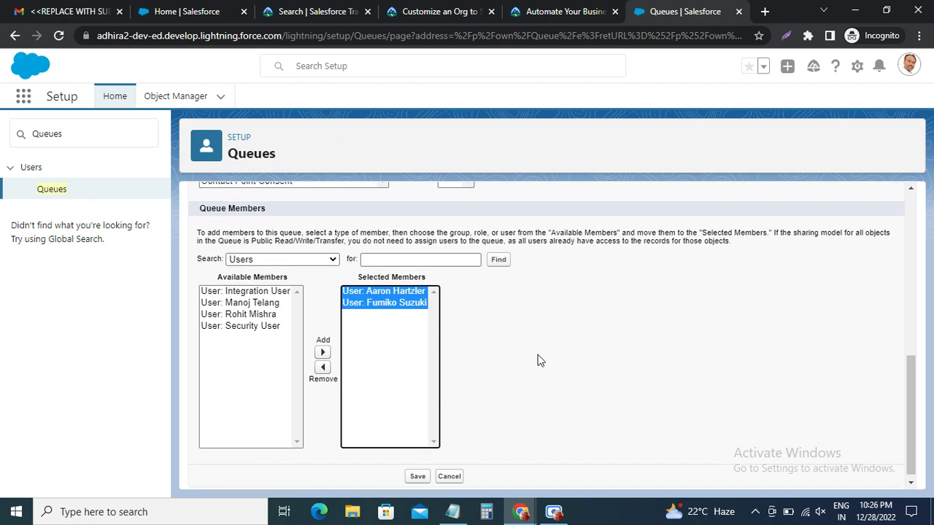
{"action": "left_click", "coordinate": [417, 472]}
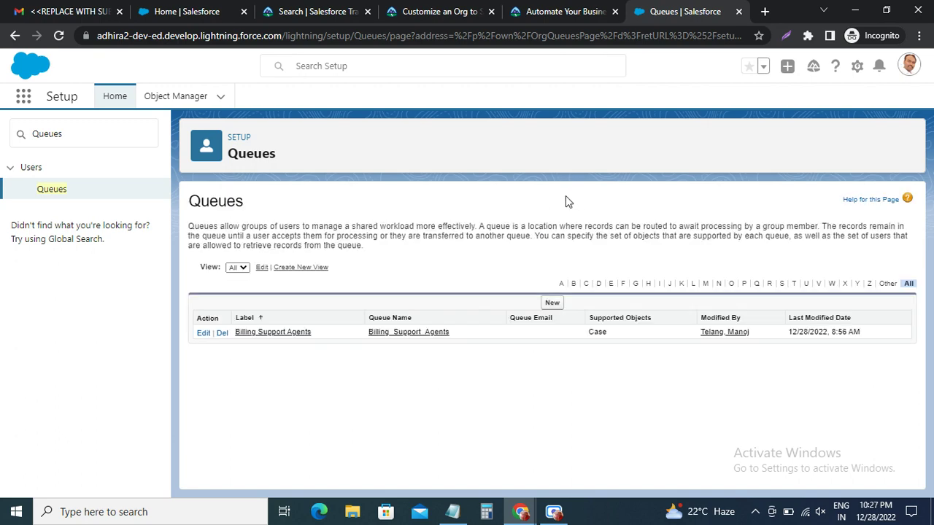
Copy "Case Assignment Rules" from the Trailhead instructions, search Setup for it, and open the Case Assignment Rules page.
{"action": "left_click", "coordinate": [564, 12]}
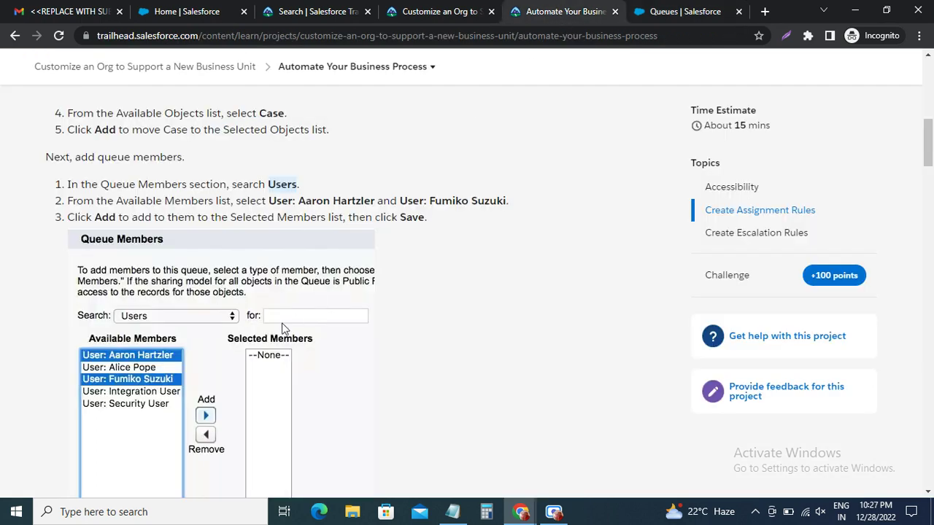
{"action": "scroll", "coordinate": [281, 315], "scroll_direction": "down", "scroll_amount": 4}
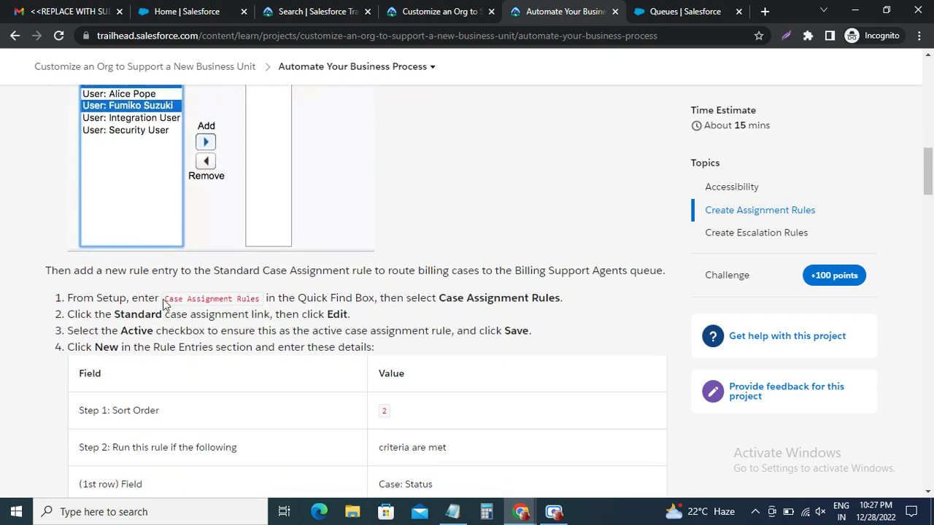
{"action": "left_click_drag", "start_coordinate": [165, 298], "coordinate": [260, 301]}
{"action": "key", "text": "ctrl+c"}
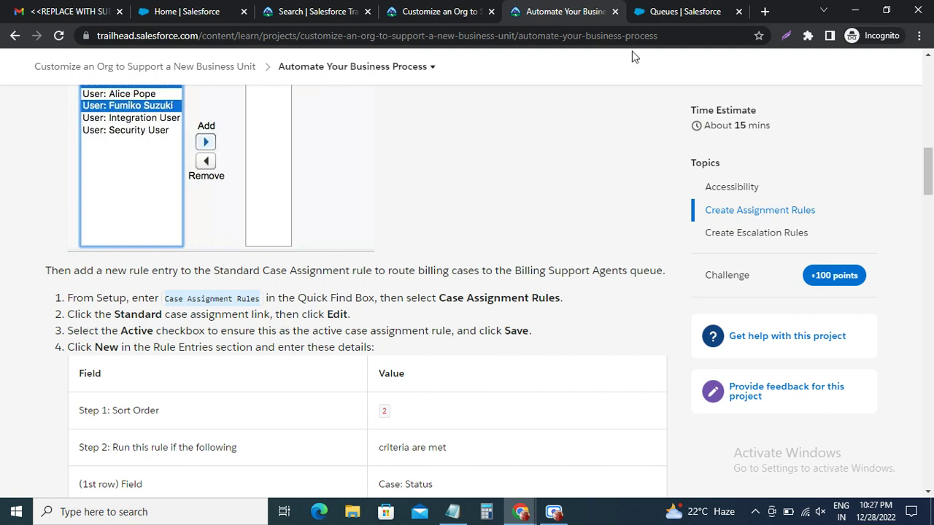
{"action": "left_click", "coordinate": [660, 11]}
{"action": "left_click", "coordinate": [63, 135]}
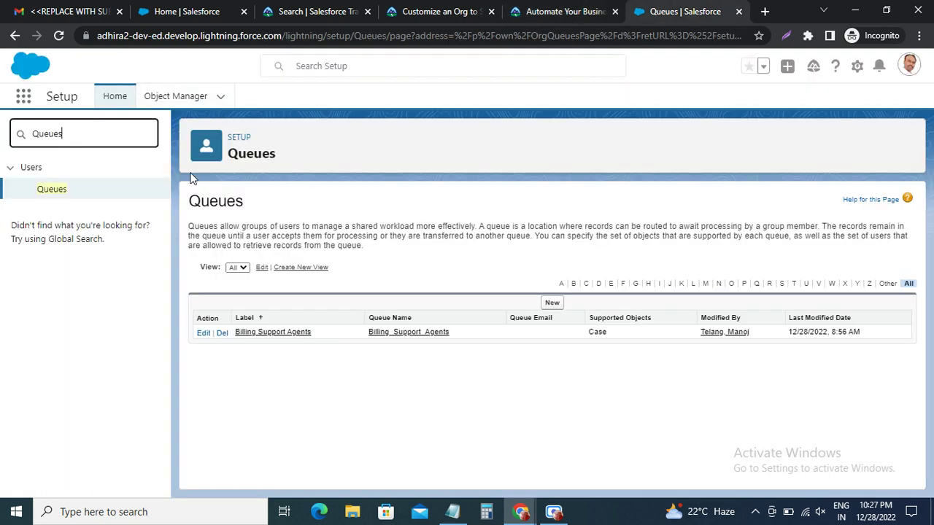
{"action": "key", "text": "ctrl+a"}
{"action": "key", "text": "ctrl+v"}
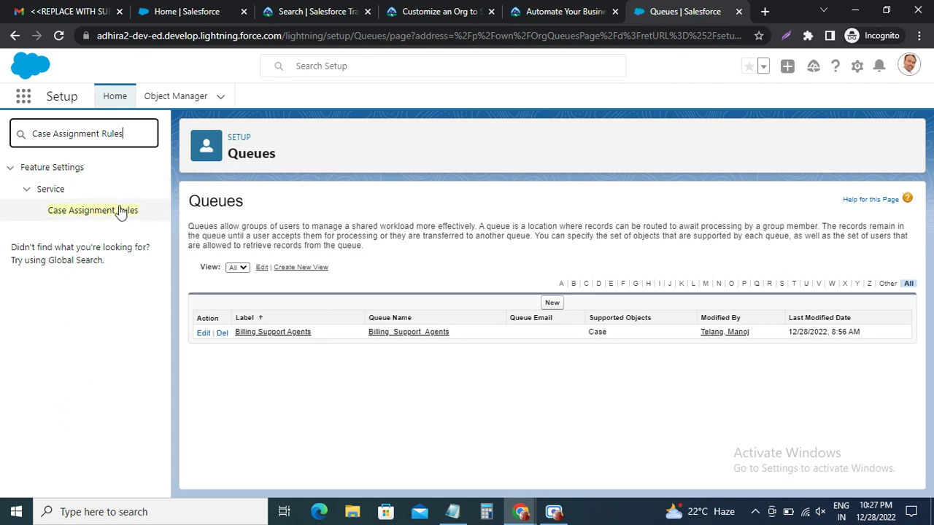
{"action": "left_click", "coordinate": [120, 211]}
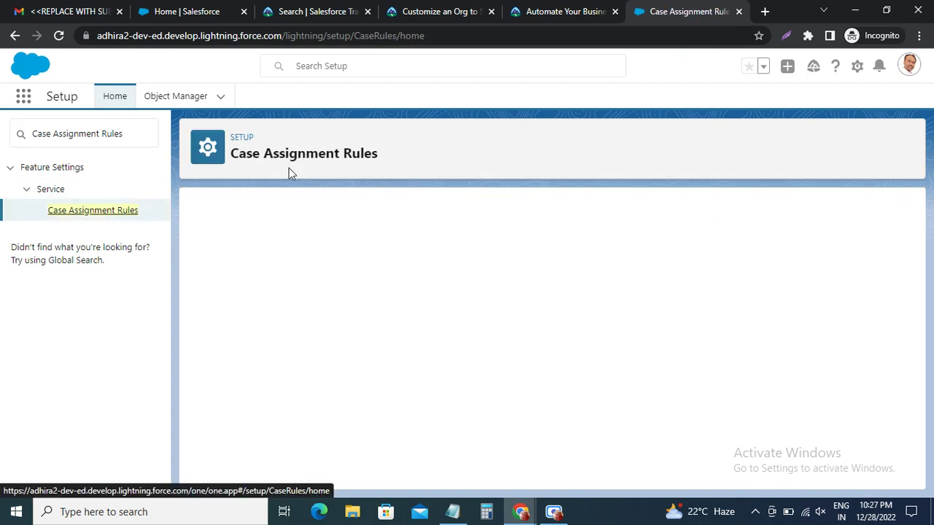
Following the Trailhead instructions, edit the Standard case assignment rule and save it with Active selected.
{"action": "left_click", "coordinate": [560, 14]}
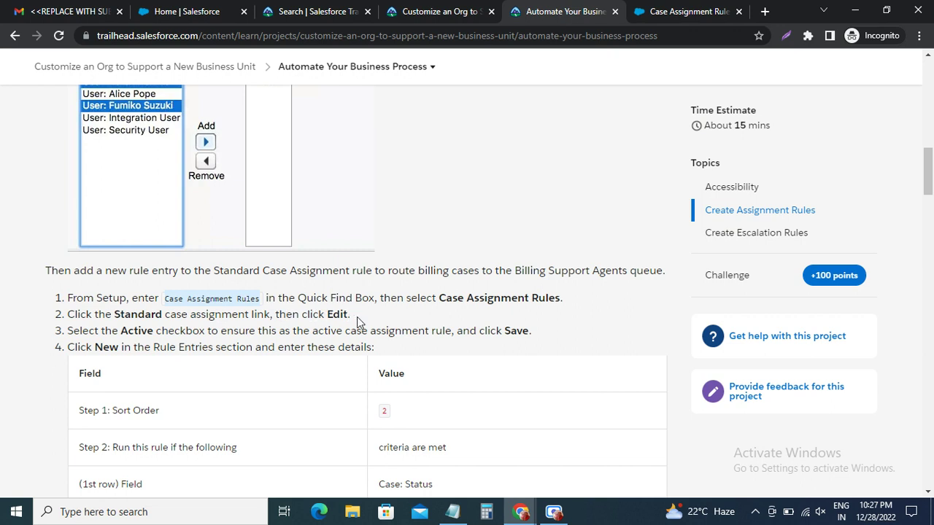
{"action": "left_click", "coordinate": [662, 17]}
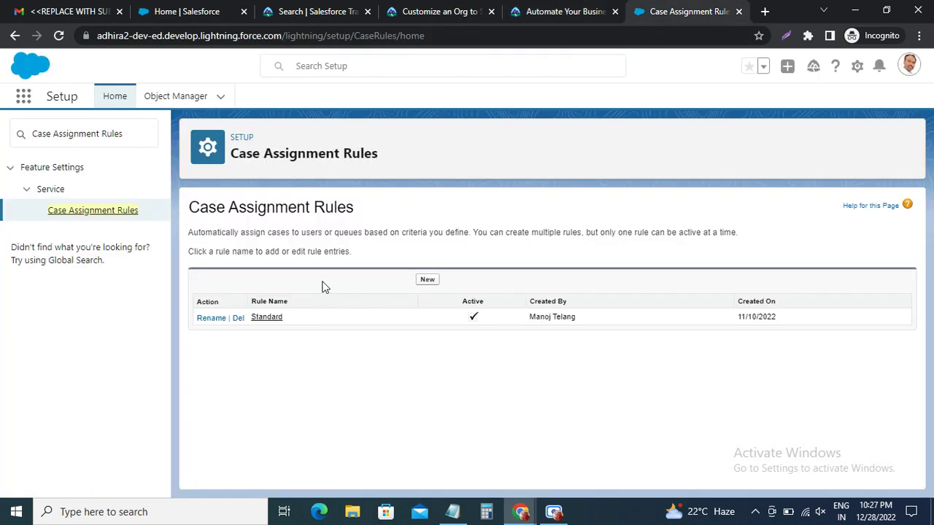
{"action": "left_click", "coordinate": [267, 319]}
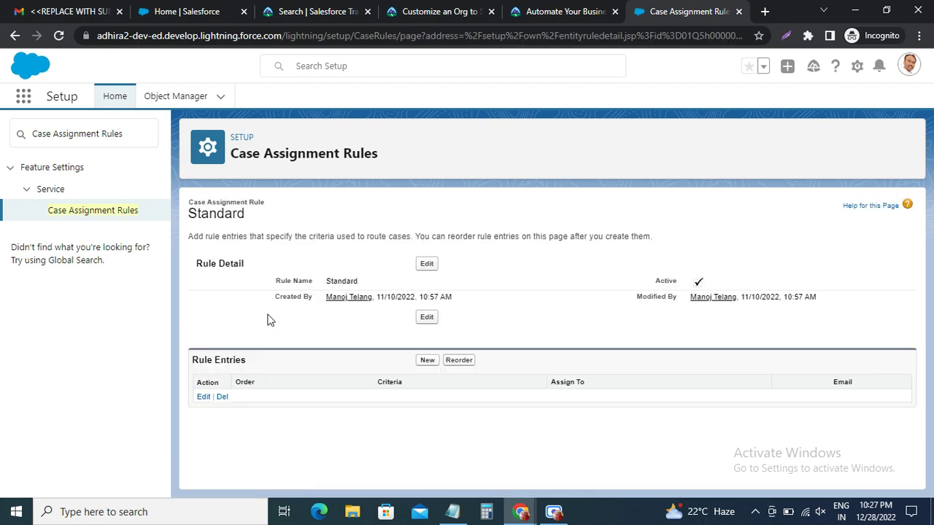
{"action": "left_click", "coordinate": [427, 264]}
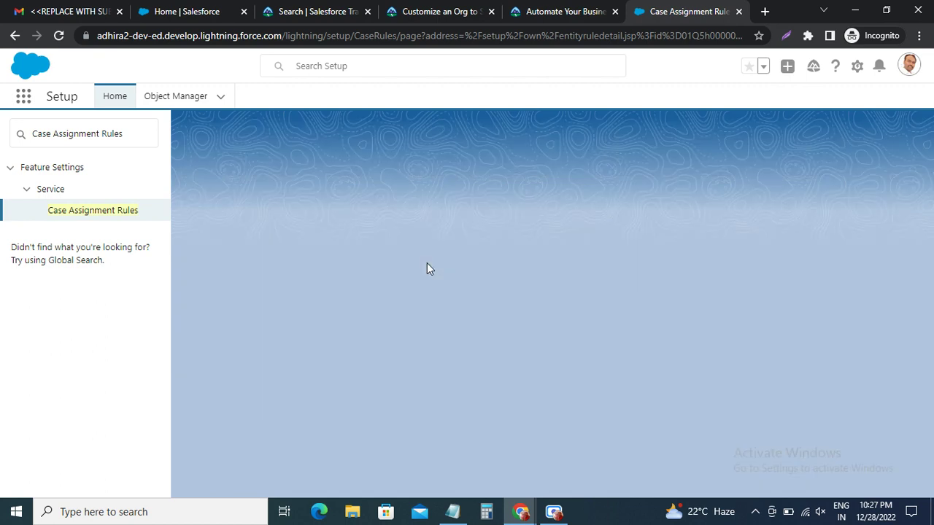
{"action": "left_click", "coordinate": [540, 15]}
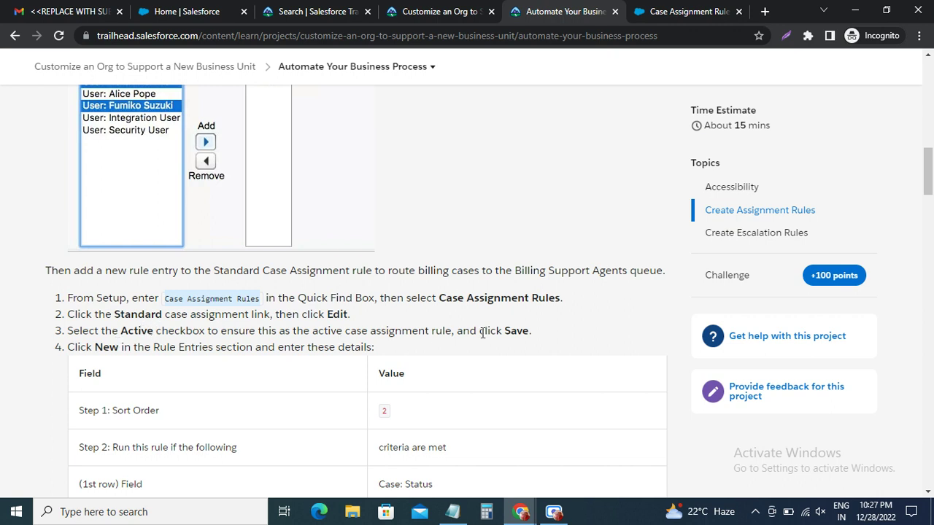
{"action": "left_click", "coordinate": [660, 13]}
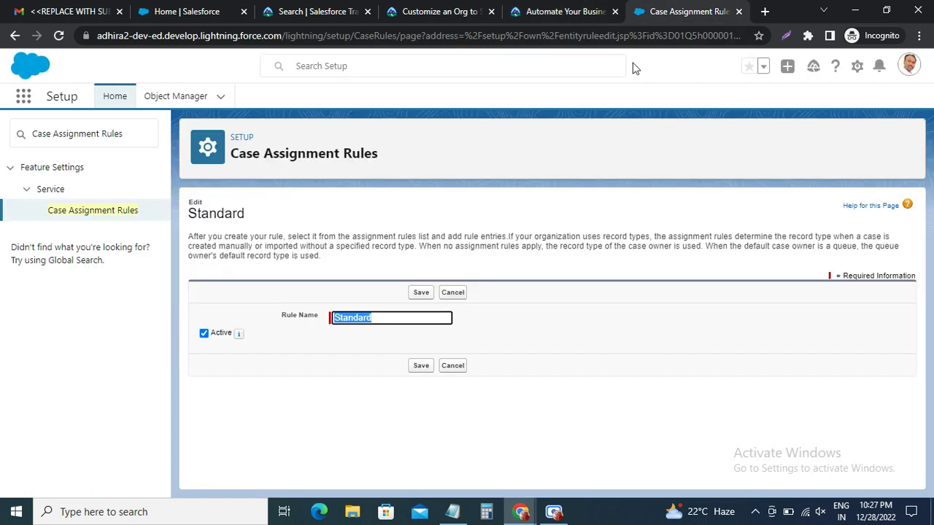
{"action": "left_click", "coordinate": [419, 367]}
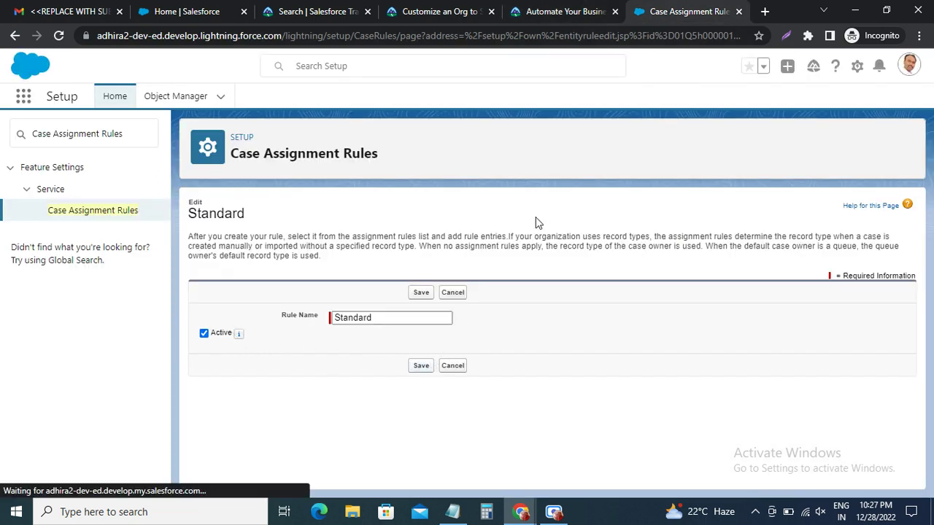
Check the next Trailhead instruction and start a new rule entry in the Standard case assignment rule.
{"action": "left_click", "coordinate": [567, 13]}
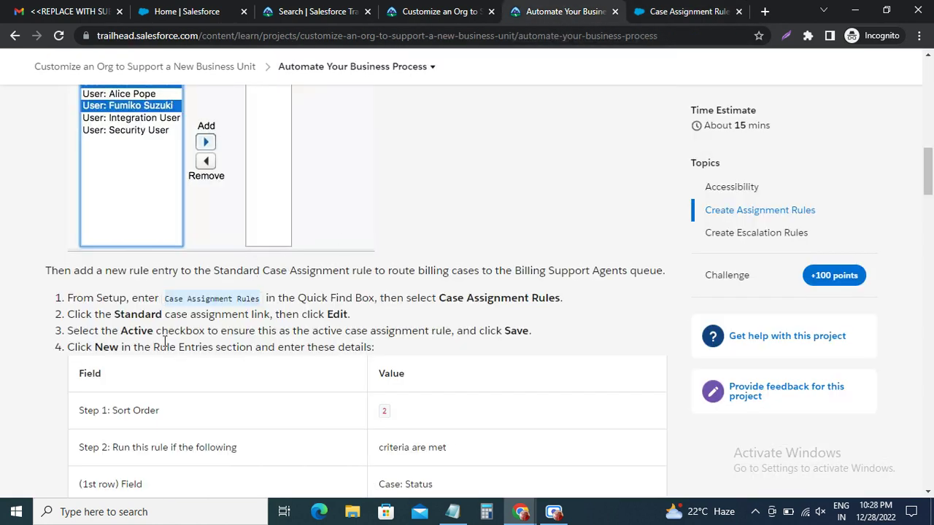
{"action": "double_click", "coordinate": [106, 347]}
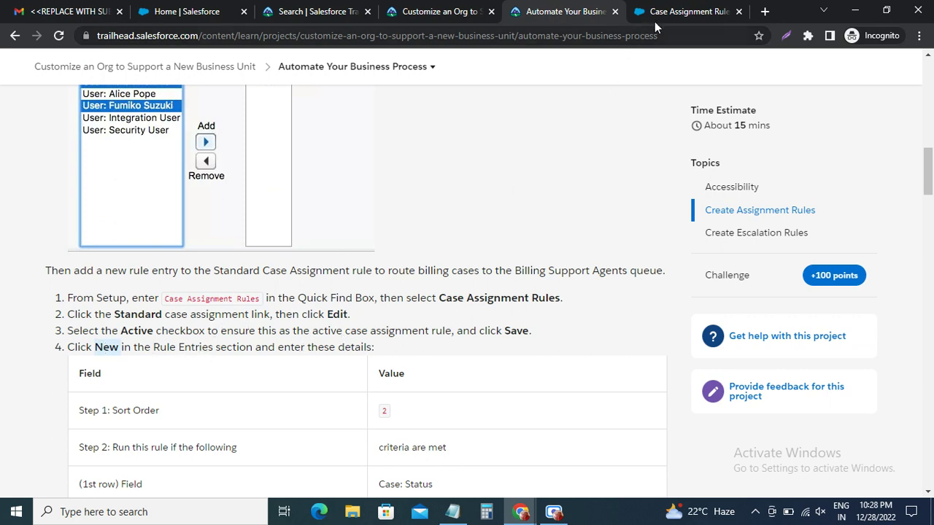
{"action": "left_click", "coordinate": [686, 12]}
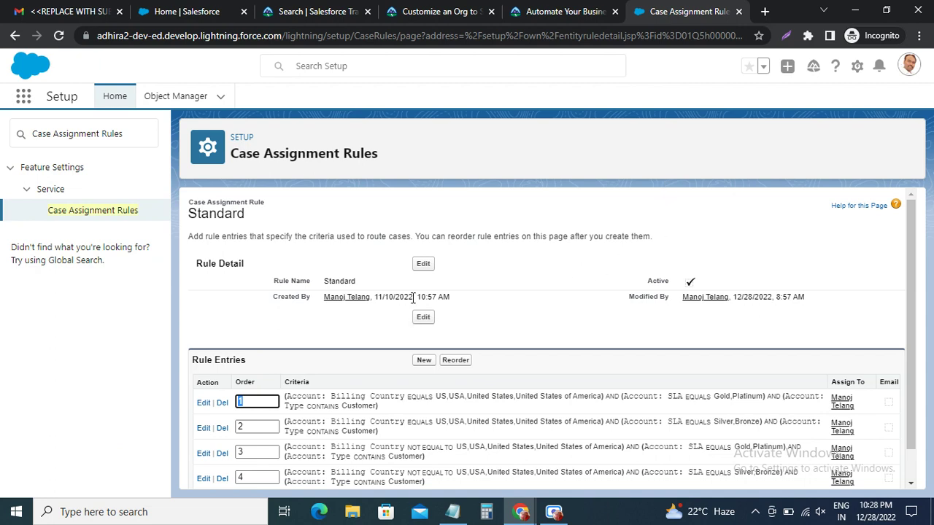
{"action": "scroll", "coordinate": [421, 336], "scroll_direction": "down", "scroll_amount": 1}
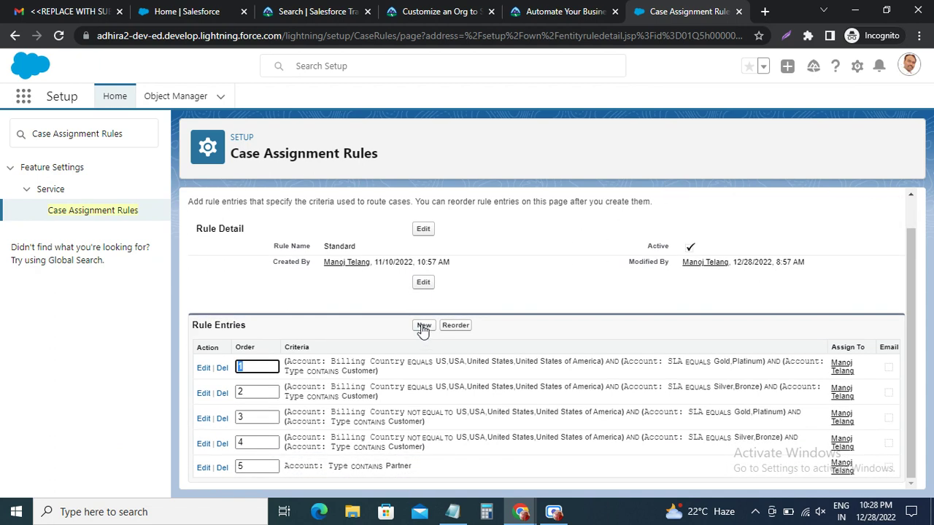
{"action": "left_click", "coordinate": [423, 326]}
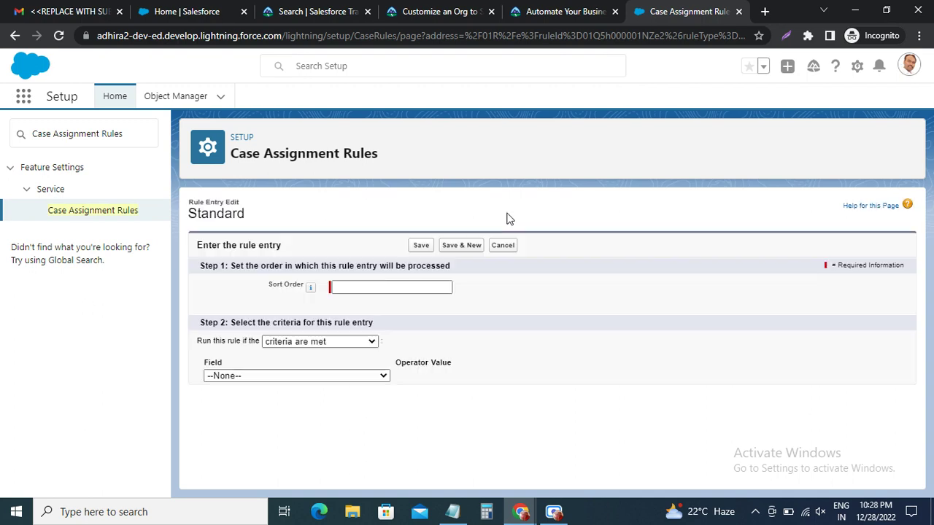
Set the new rule entry's Sort Order to 2 and its run condition to "criteria are met", as listed in Trailhead.
{"action": "left_click", "coordinate": [562, 12]}
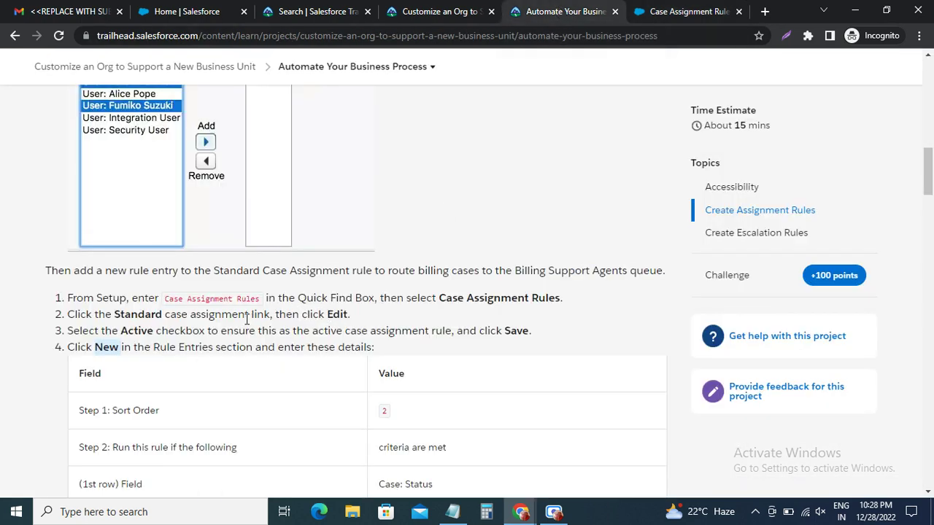
{"action": "scroll", "coordinate": [355, 353], "scroll_direction": "down", "scroll_amount": 2}
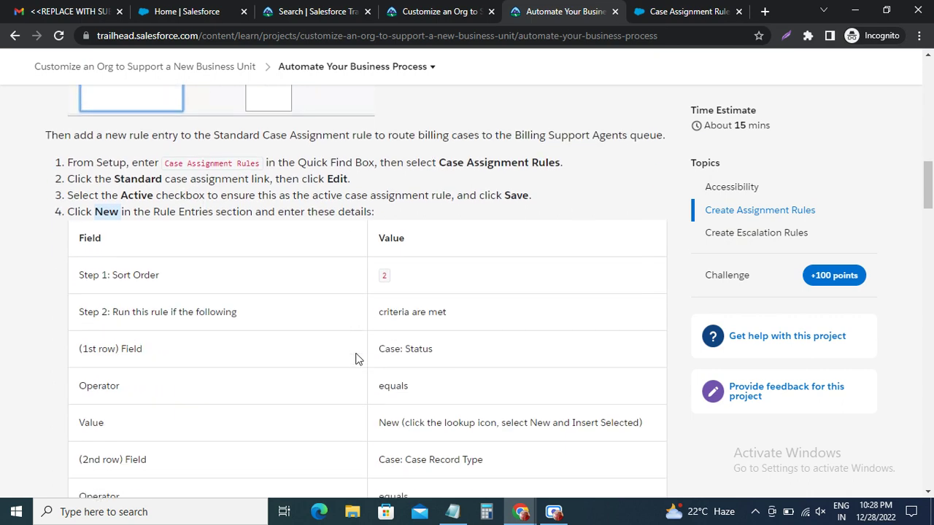
{"action": "left_click", "coordinate": [384, 275]}
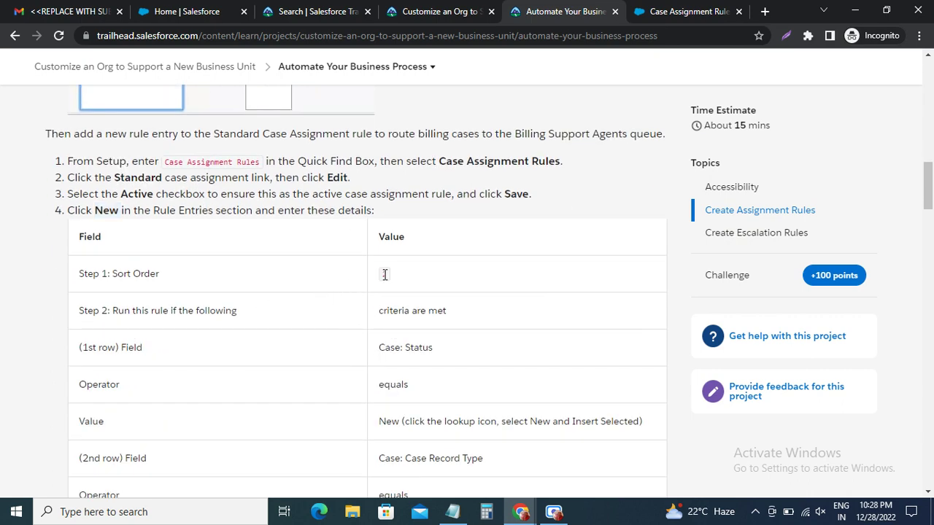
{"action": "left_click", "coordinate": [633, 19]}
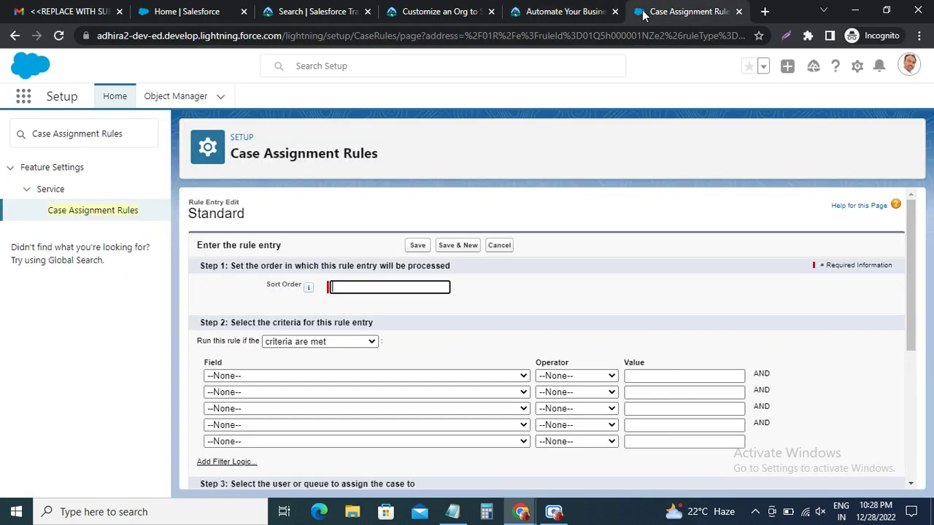
{"action": "left_click", "coordinate": [545, 17]}
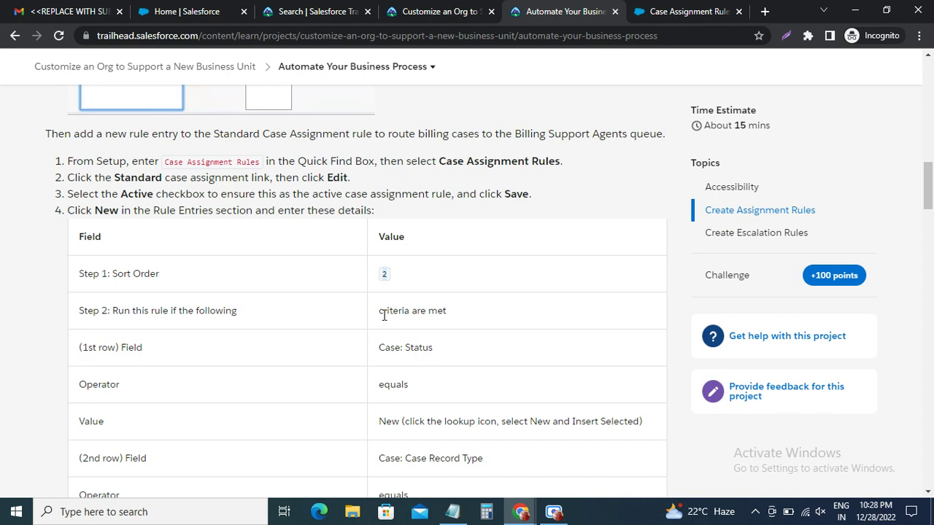
{"action": "left_click", "coordinate": [664, 15]}
{"action": "left_click", "coordinate": [301, 344]}
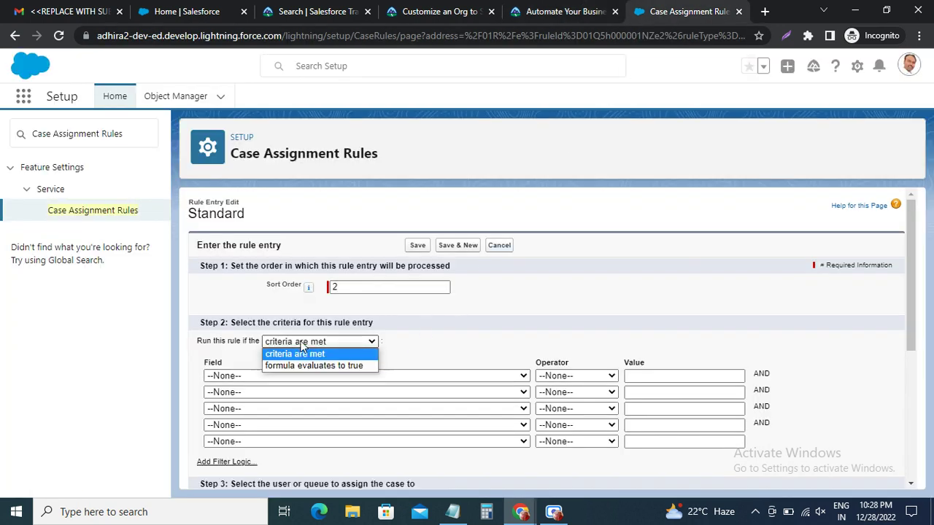
{"action": "left_click", "coordinate": [302, 354]}
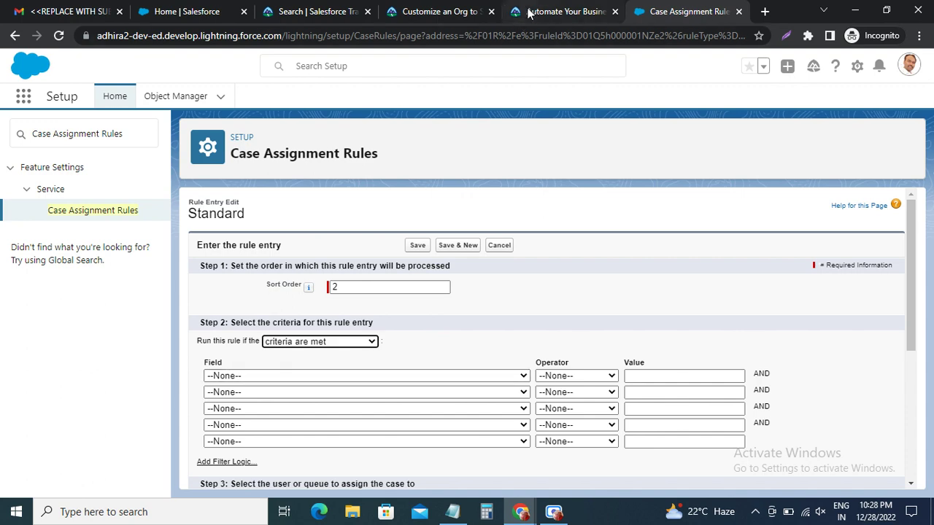
Following the Trailhead instructions, set the first criteria row's field to Case: Status and its operator to equals.
{"action": "left_click", "coordinate": [562, 12]}
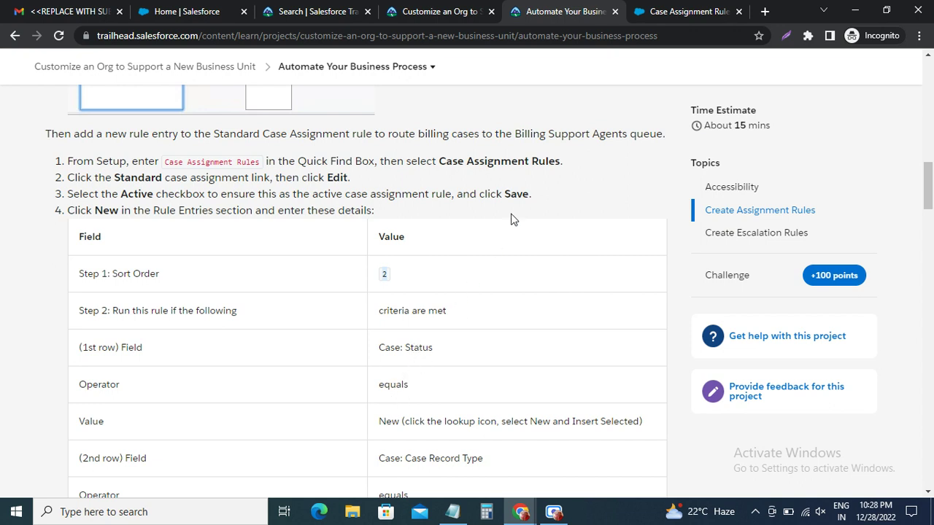
{"action": "left_click", "coordinate": [665, 11]}
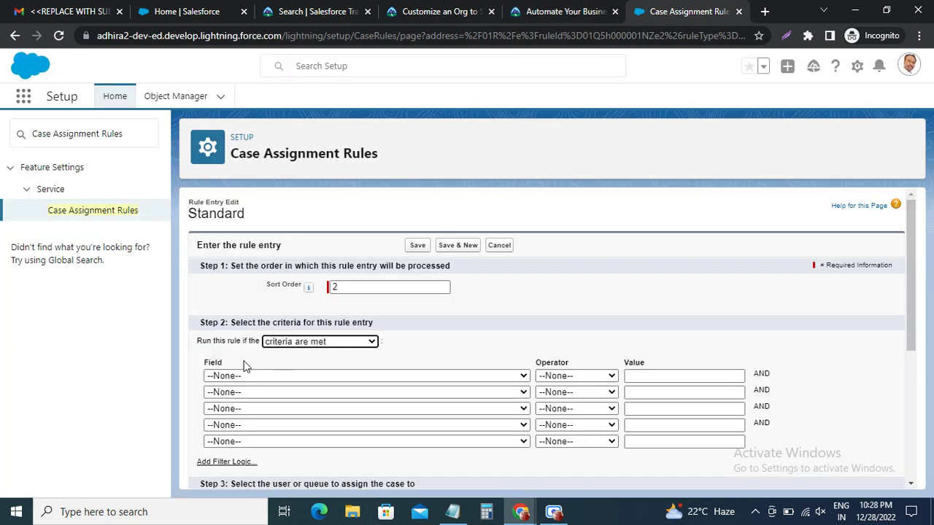
{"action": "left_click", "coordinate": [234, 376]}
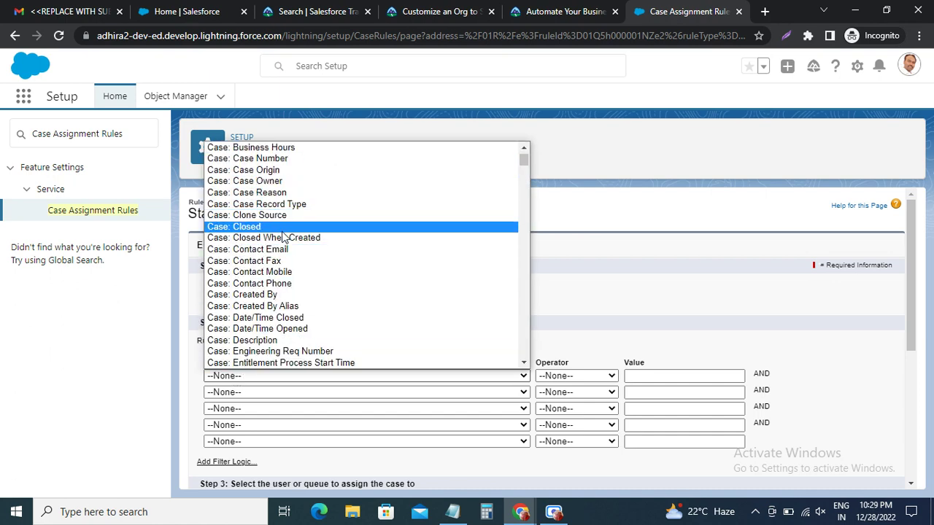
{"action": "scroll", "coordinate": [283, 310], "scroll_direction": "down", "scroll_amount": 5}
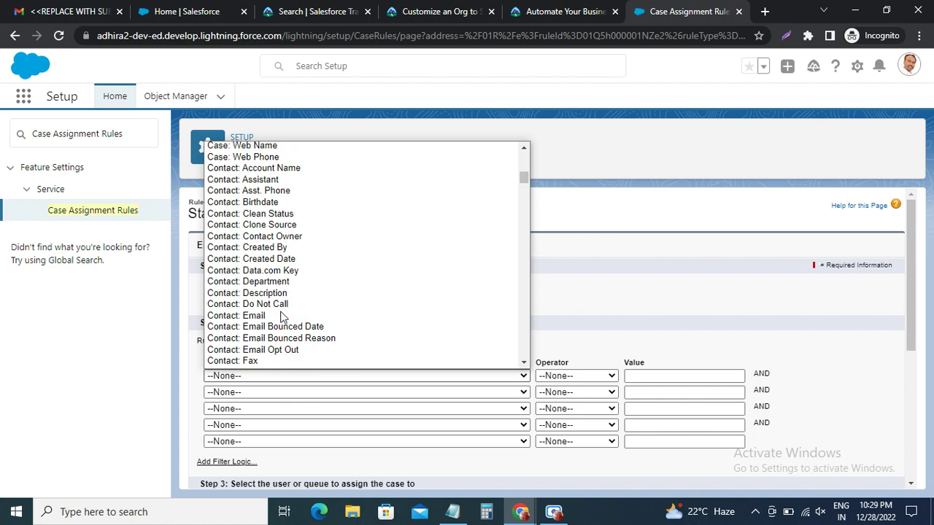
{"action": "scroll", "coordinate": [283, 315], "scroll_direction": "down", "scroll_amount": 5}
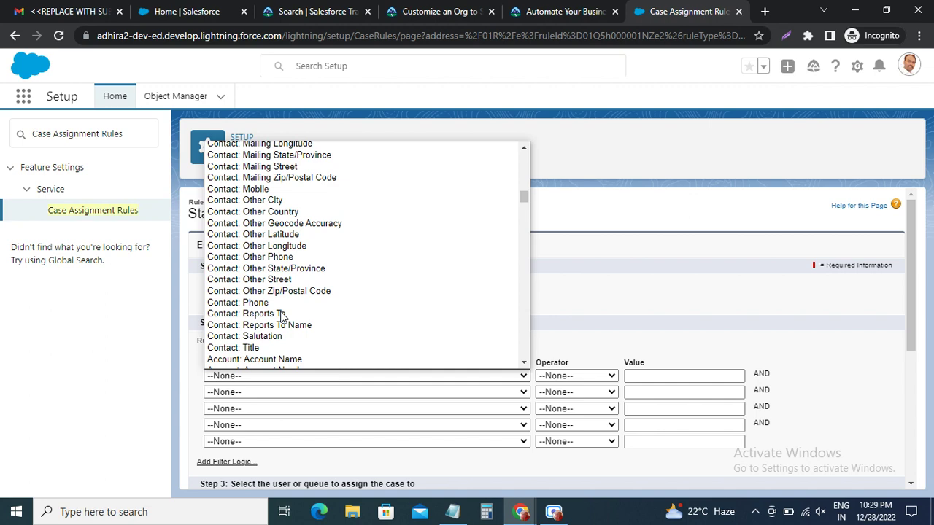
{"action": "scroll", "coordinate": [283, 315], "scroll_direction": "down", "scroll_amount": 5}
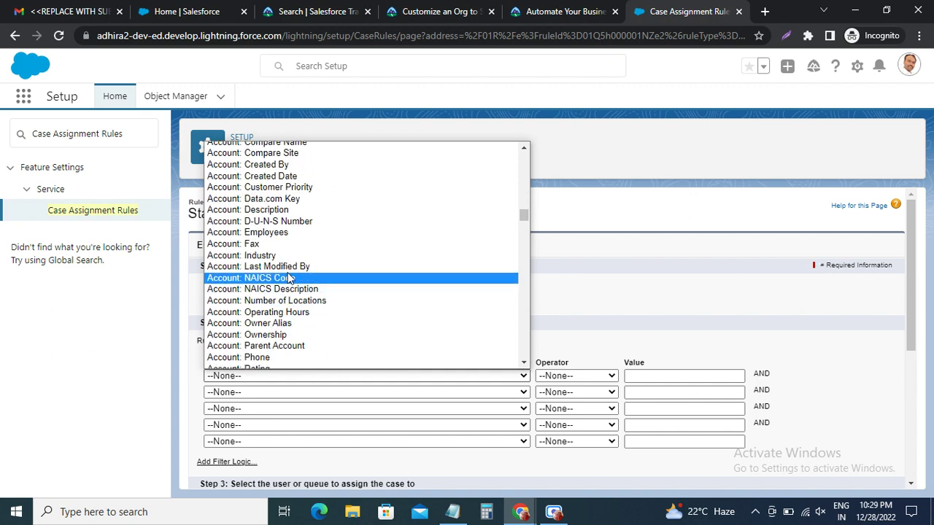
{"action": "scroll", "coordinate": [288, 276], "scroll_direction": "up", "scroll_amount": 10}
{"action": "scroll", "coordinate": [288, 276], "scroll_direction": "up", "scroll_amount": 10}
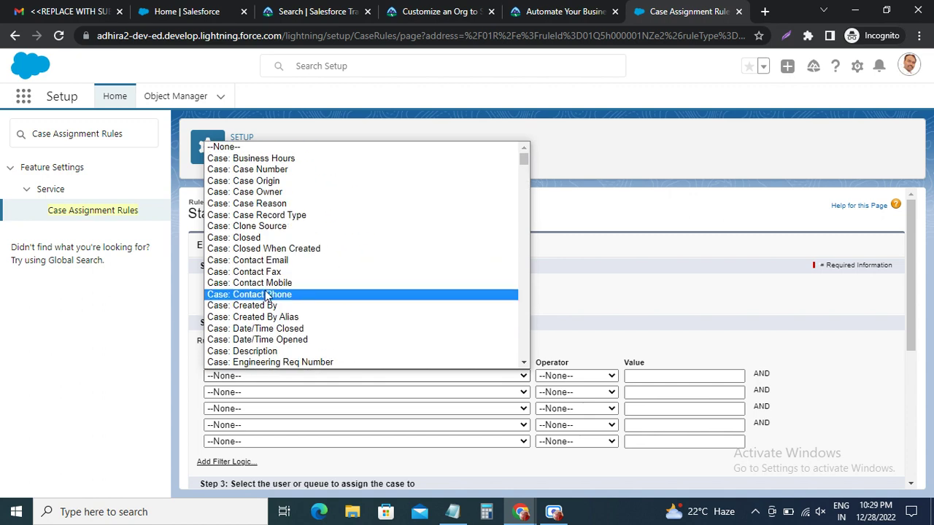
{"action": "scroll", "coordinate": [267, 295], "scroll_direction": "down", "scroll_amount": 3}
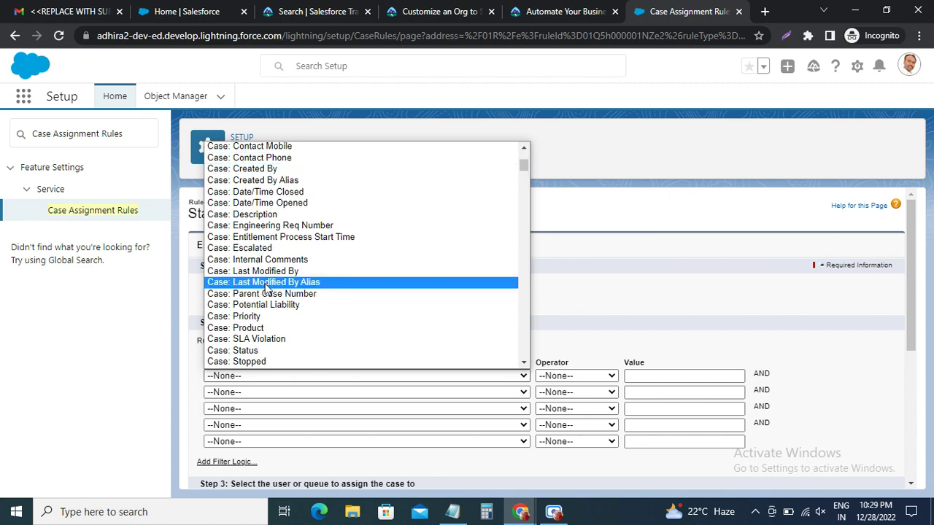
{"action": "left_click", "coordinate": [261, 351]}
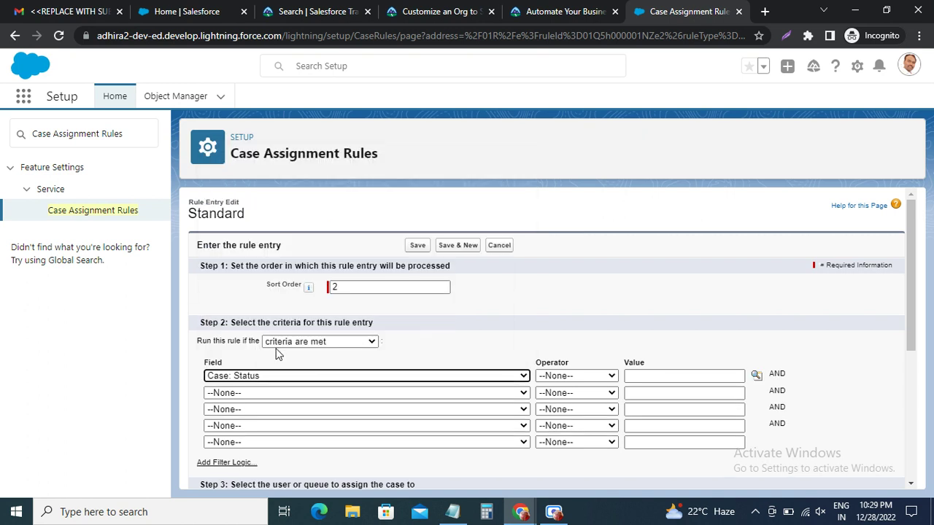
{"action": "left_click", "coordinate": [562, 376]}
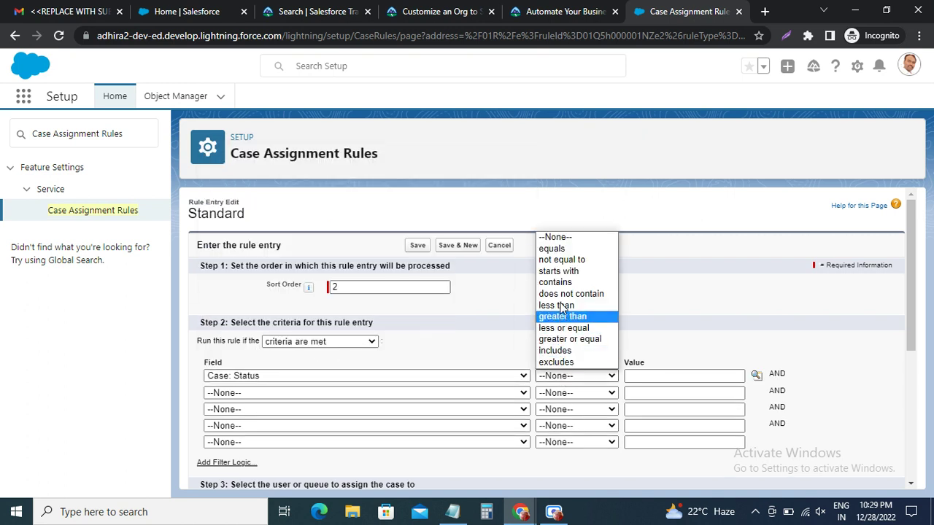
{"action": "left_click", "coordinate": [570, 249]}
{"action": "left_click", "coordinate": [650, 375]}
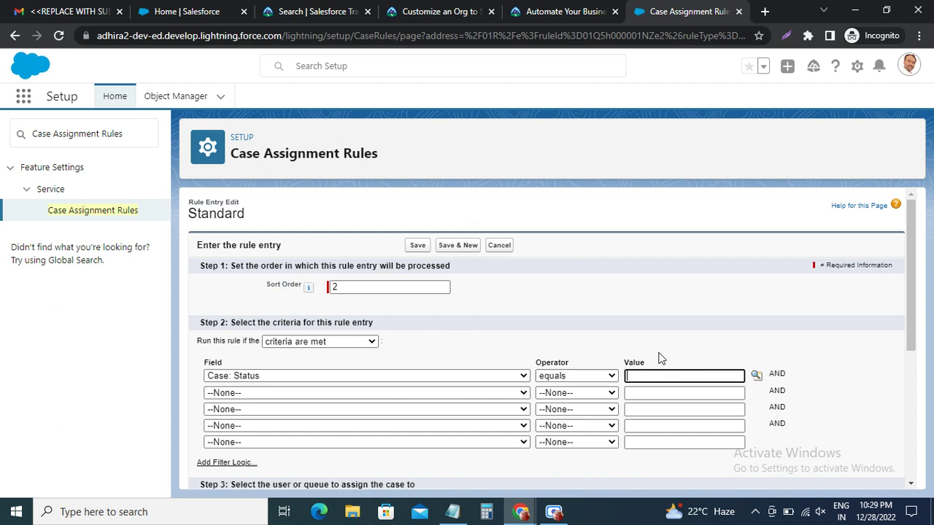
Check the first-row value in the Trailhead table and insert New from the lookup as the Case: Status value.
{"action": "left_click", "coordinate": [562, 11]}
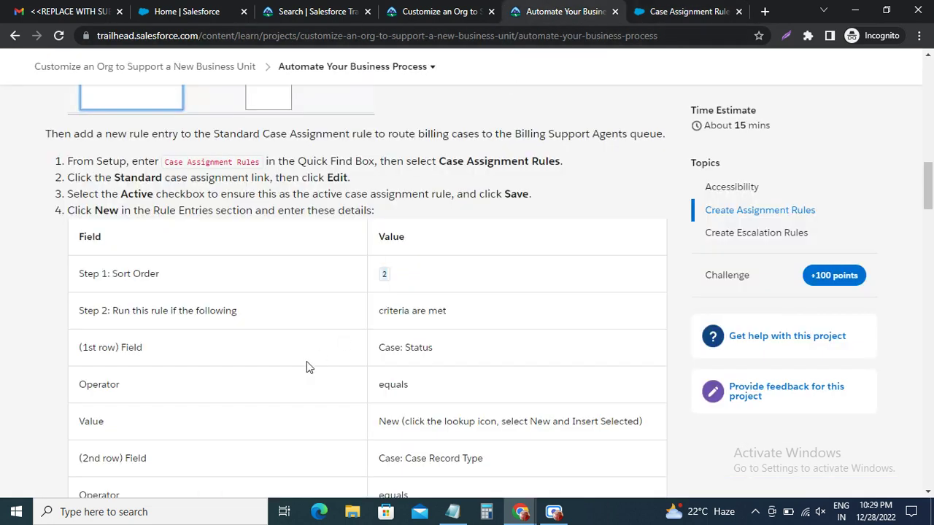
{"action": "left_click_drag", "start_coordinate": [380, 347], "coordinate": [444, 358]}
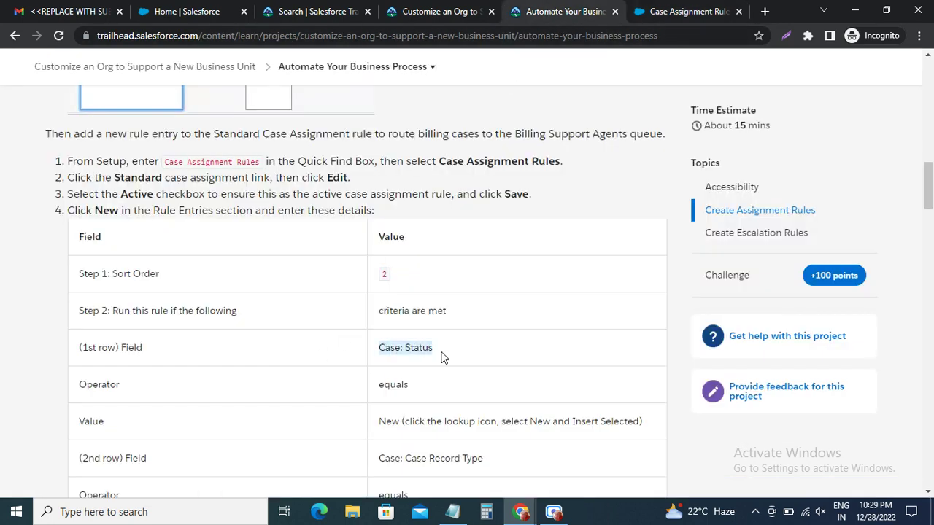
{"action": "double_click", "coordinate": [394, 386]}
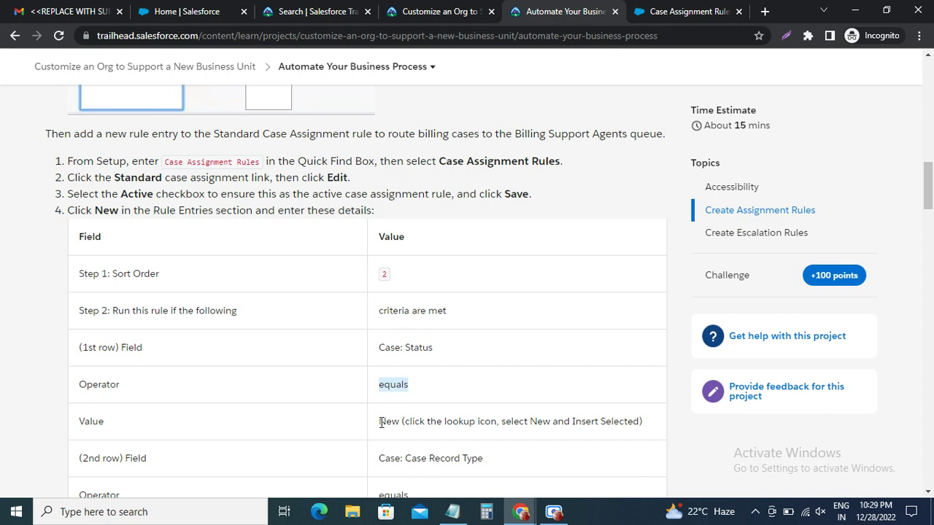
{"action": "left_click_drag", "start_coordinate": [379, 421], "coordinate": [395, 420]}
{"action": "scroll", "coordinate": [447, 427], "scroll_direction": "down", "scroll_amount": 2}
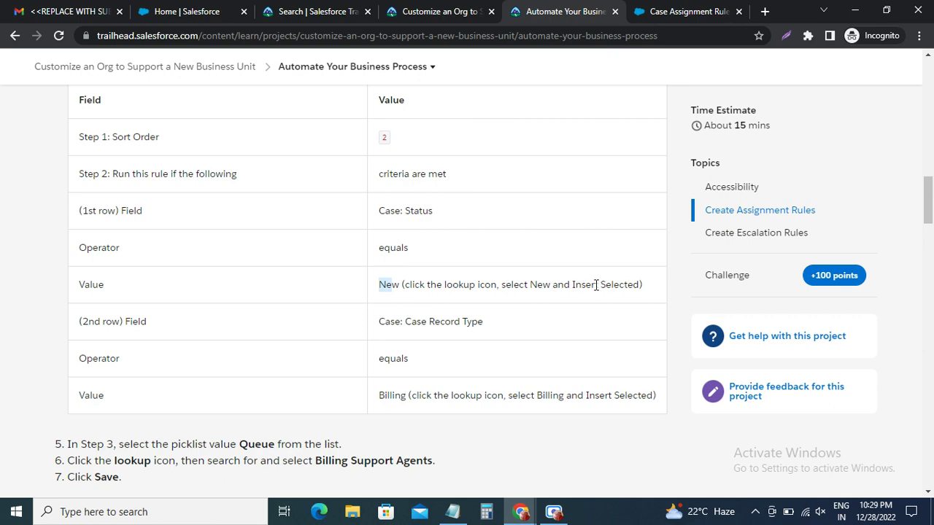
{"action": "left_click", "coordinate": [672, 12]}
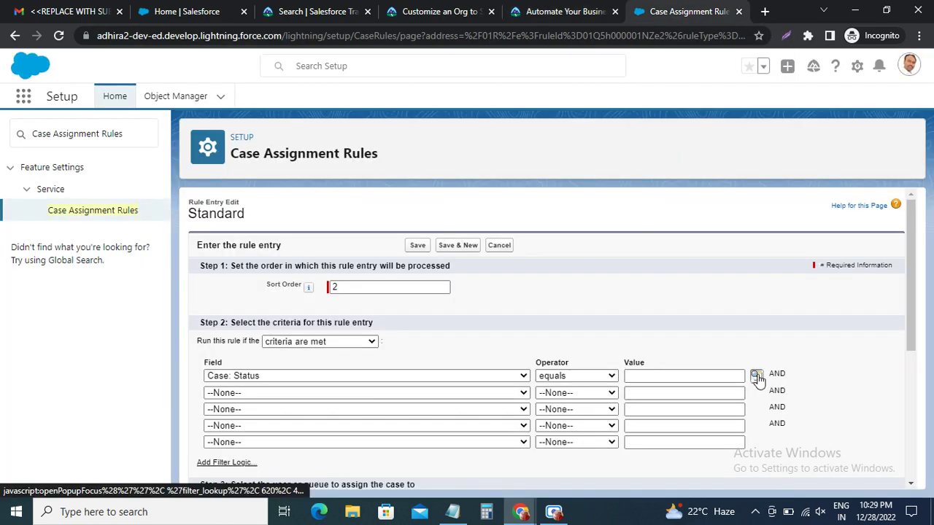
{"action": "left_click", "coordinate": [756, 376]}
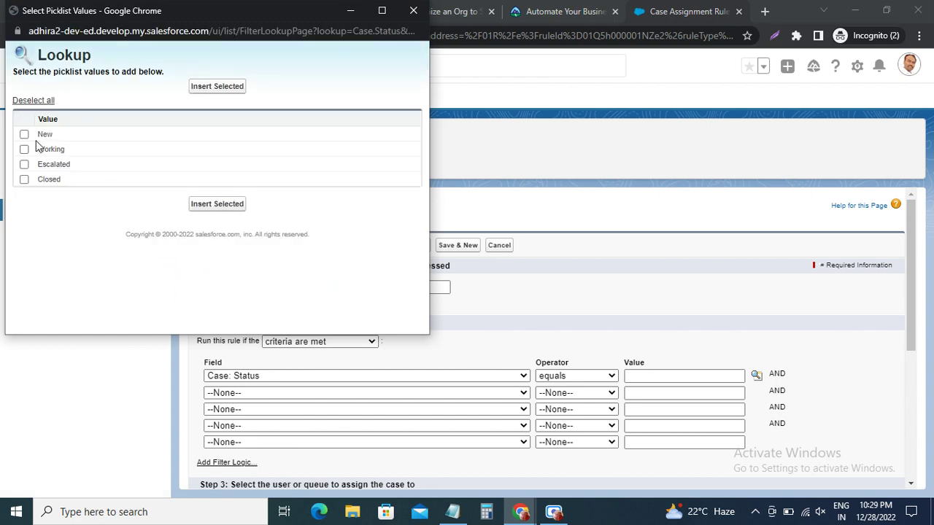
{"action": "left_click", "coordinate": [24, 134]}
{"action": "left_click", "coordinate": [219, 206]}
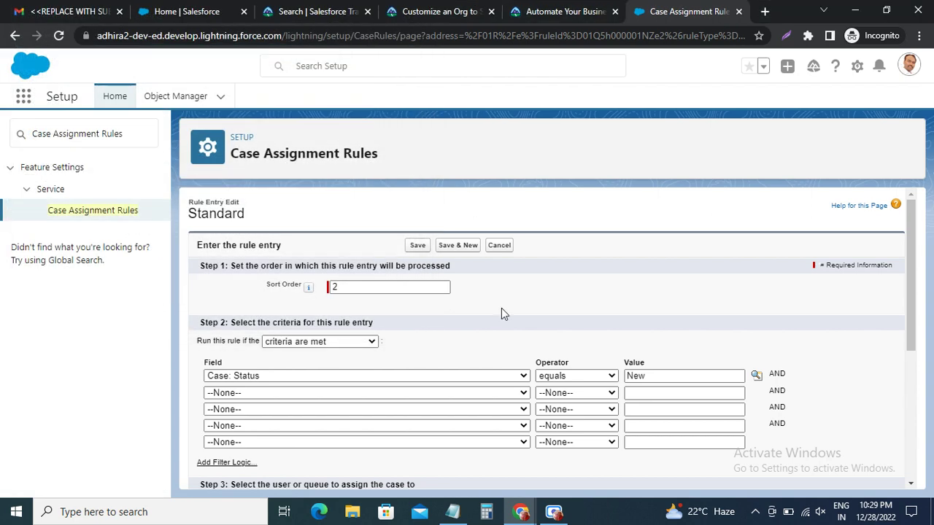
Look up the second-row field in the Trailhead table and set the second criteria row's field to Case: Case Record Type.
{"action": "left_click", "coordinate": [558, 11]}
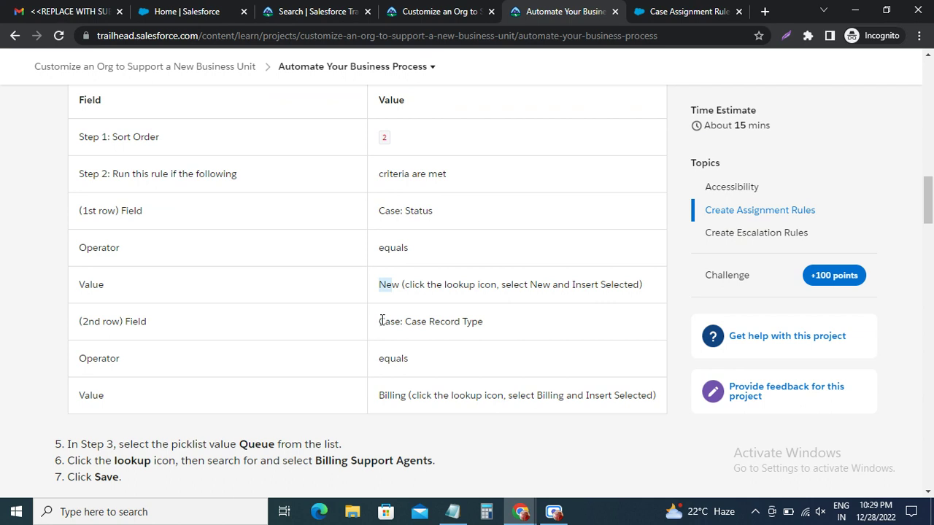
{"action": "left_click_drag", "start_coordinate": [380, 321], "coordinate": [487, 326]}
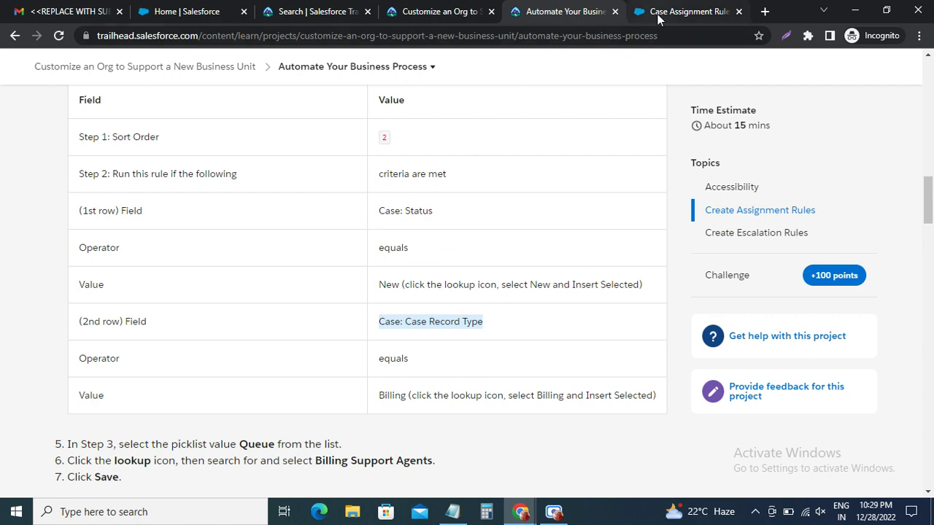
{"action": "left_click", "coordinate": [686, 11]}
{"action": "left_click", "coordinate": [267, 396]}
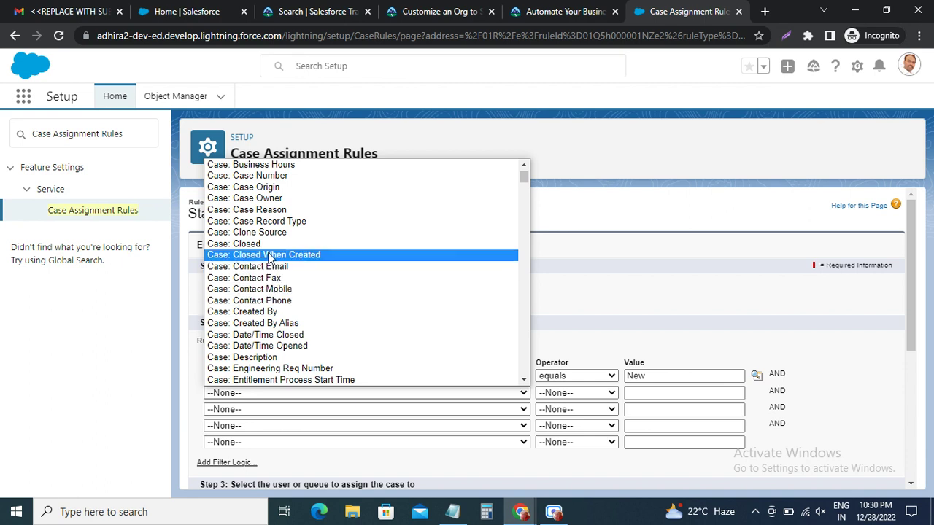
{"action": "left_click", "coordinate": [273, 221]}
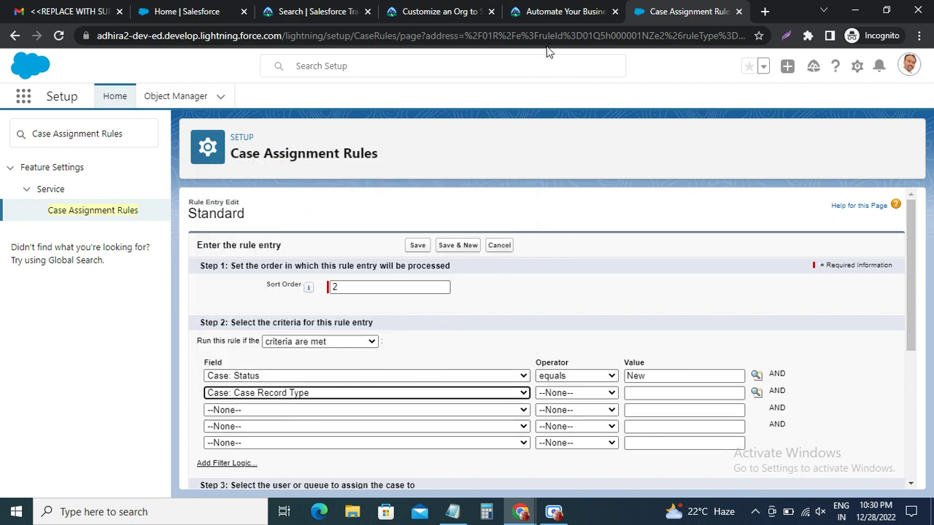
Set the Case Record Type row's operator to equals, as listed in Trailhead, and insert Billing from the value lookup.
{"action": "left_click", "coordinate": [574, 13]}
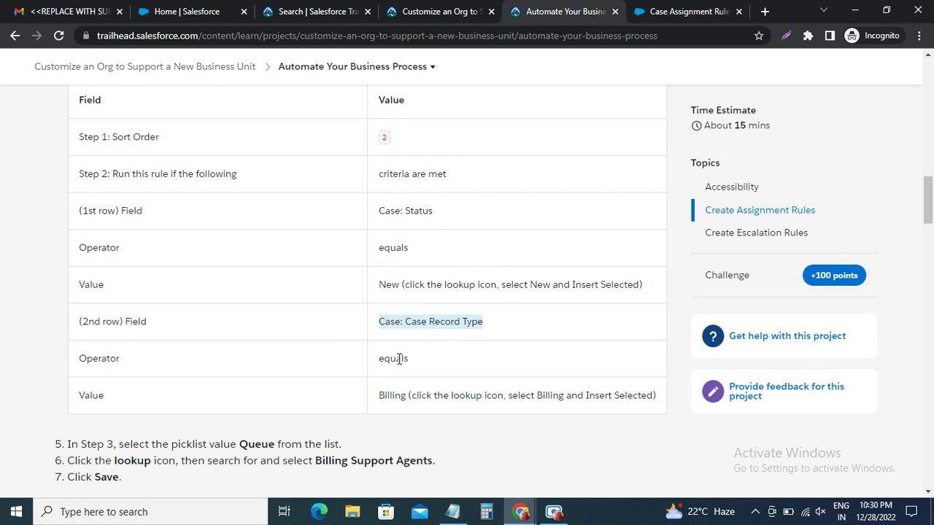
{"action": "left_click", "coordinate": [659, 17]}
{"action": "left_click", "coordinate": [561, 393]}
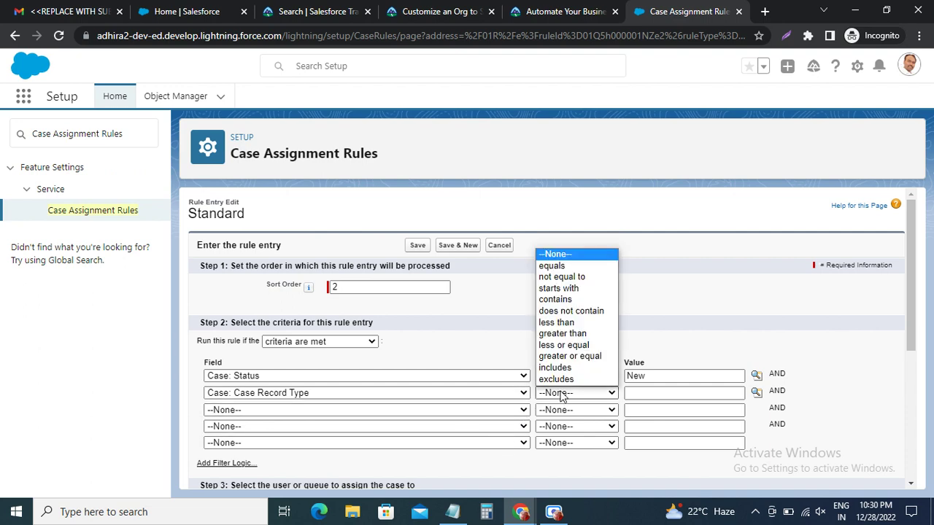
{"action": "left_click", "coordinate": [553, 266]}
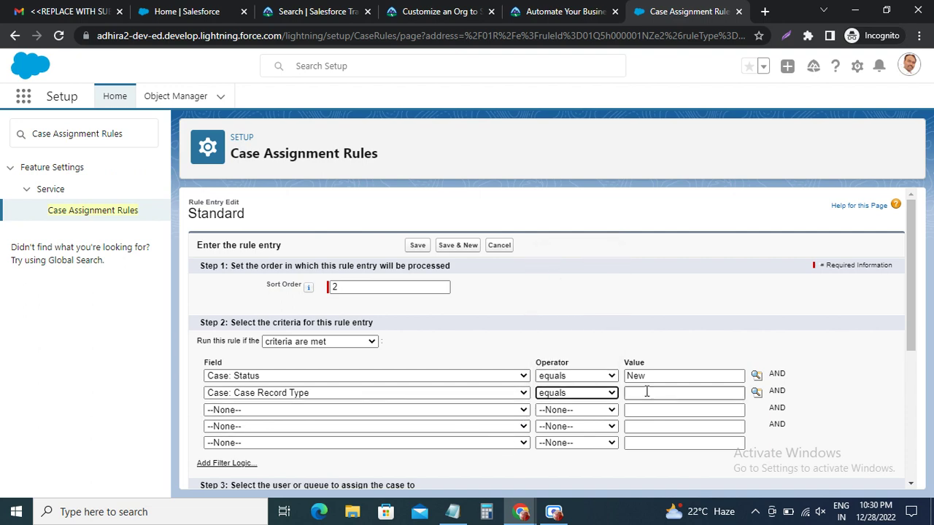
{"action": "left_click", "coordinate": [756, 394]}
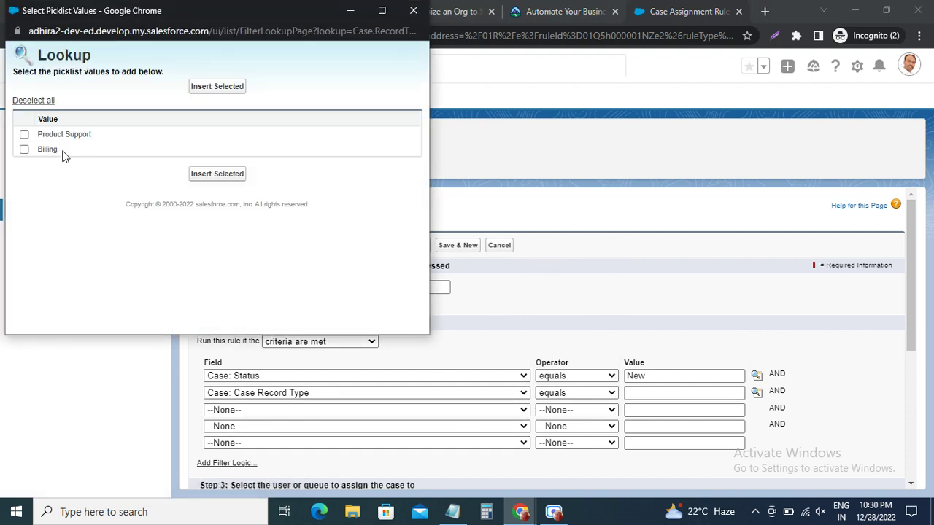
{"action": "left_click", "coordinate": [51, 150]}
{"action": "left_click", "coordinate": [216, 175]}
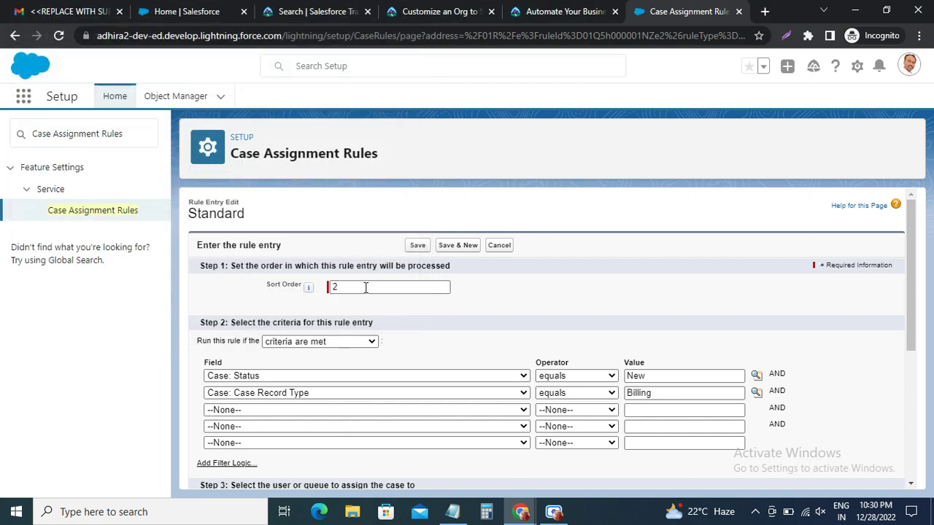
Read the Step 3 instructions in Trailhead and set the rule entry's assignee type to Queue.
{"action": "left_click", "coordinate": [527, 15]}
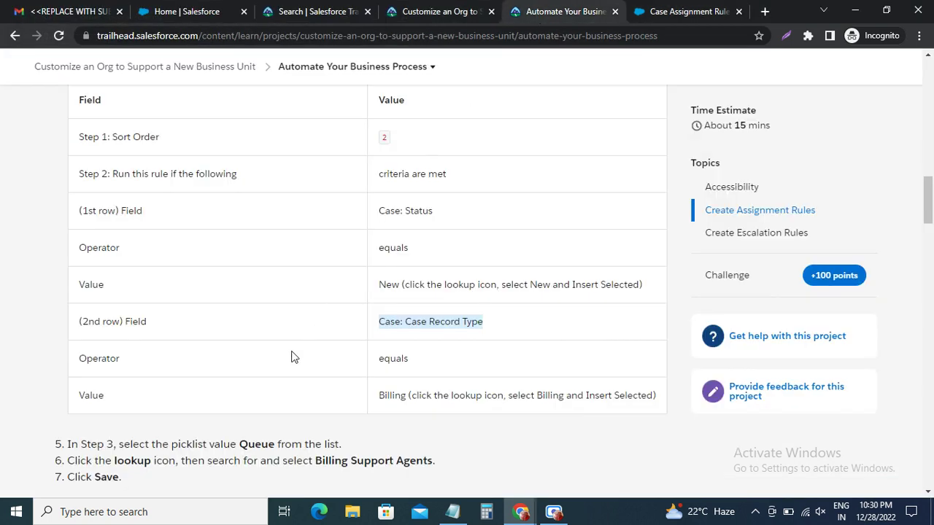
{"action": "scroll", "coordinate": [284, 363], "scroll_direction": "down", "scroll_amount": 2}
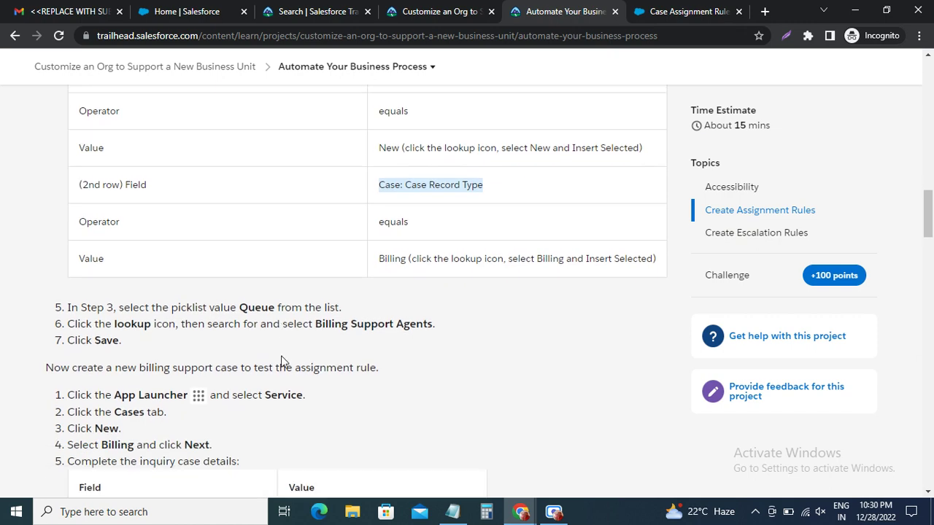
{"action": "scroll", "coordinate": [284, 363], "scroll_direction": "up", "scroll_amount": 2}
{"action": "scroll", "coordinate": [284, 363], "scroll_direction": "down", "scroll_amount": 3}
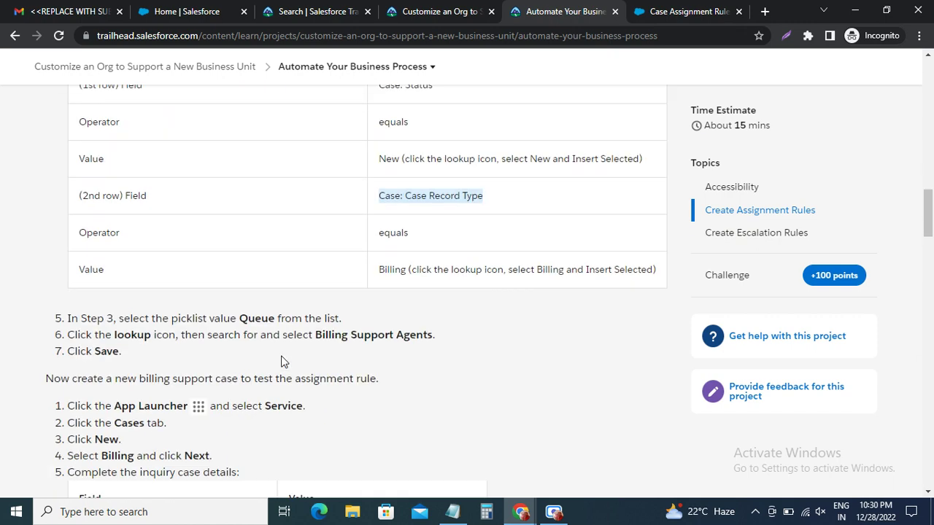
{"action": "scroll", "coordinate": [284, 363], "scroll_direction": "down", "scroll_amount": 1}
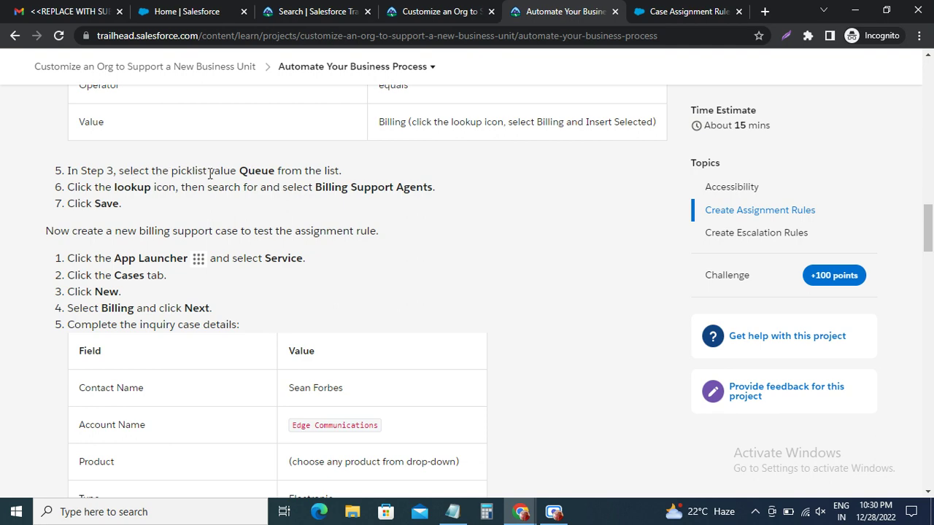
{"action": "left_click", "coordinate": [668, 11]}
{"action": "scroll", "coordinate": [143, 379], "scroll_direction": "down", "scroll_amount": 1}
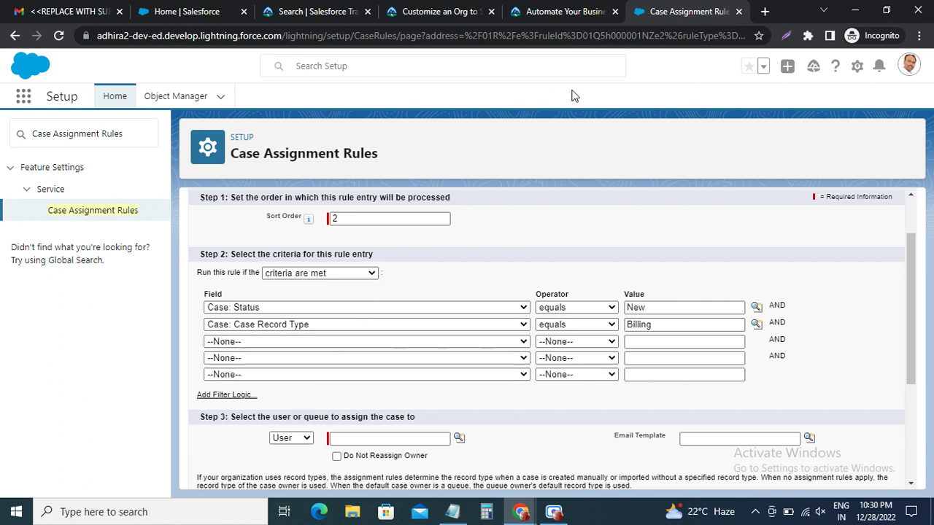
{"action": "left_click", "coordinate": [566, 11]}
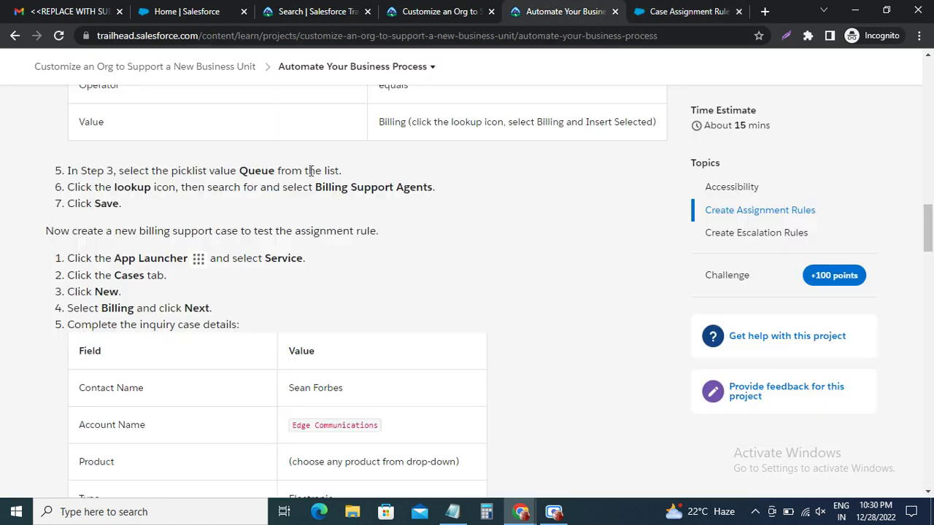
{"action": "left_click", "coordinate": [693, 11]}
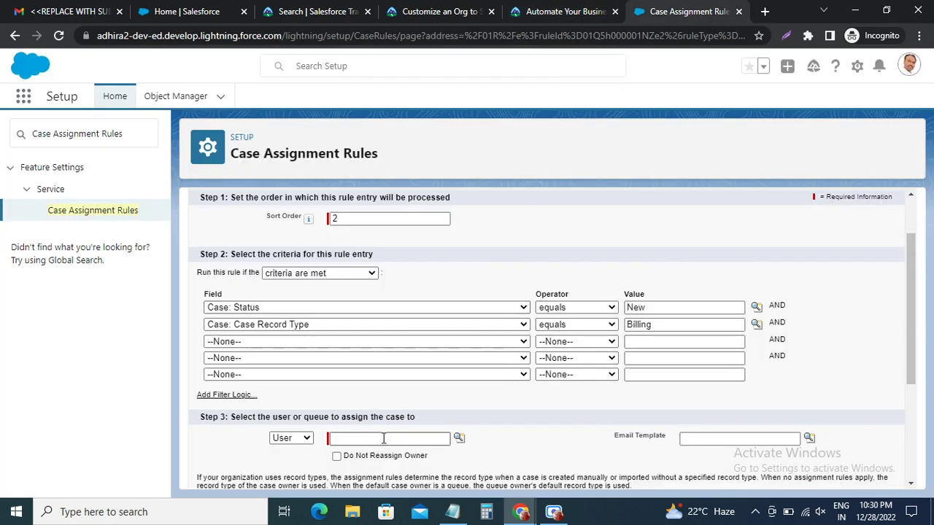
{"action": "left_click", "coordinate": [290, 438]}
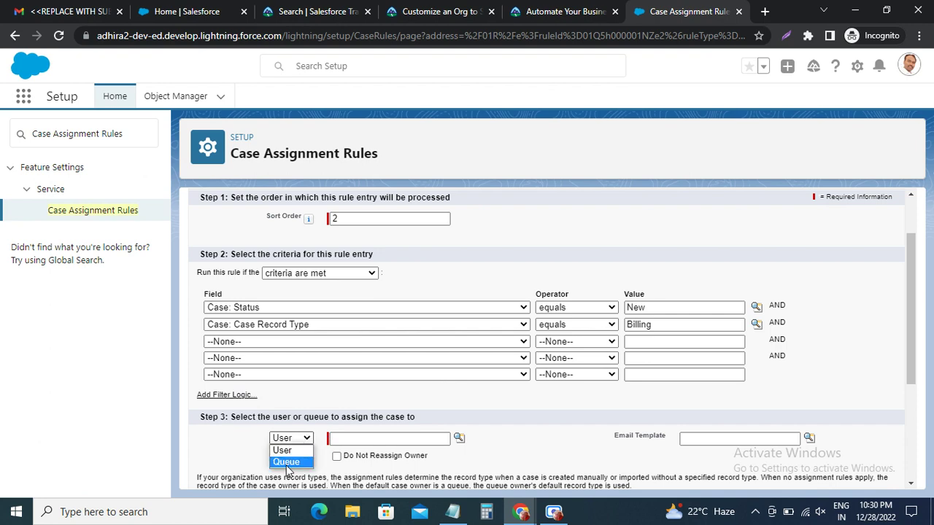
{"action": "left_click", "coordinate": [286, 463]}
Check the queue name in Trailhead and choose Billing Support Agents from the queue lookup.
{"action": "left_click", "coordinate": [541, 14]}
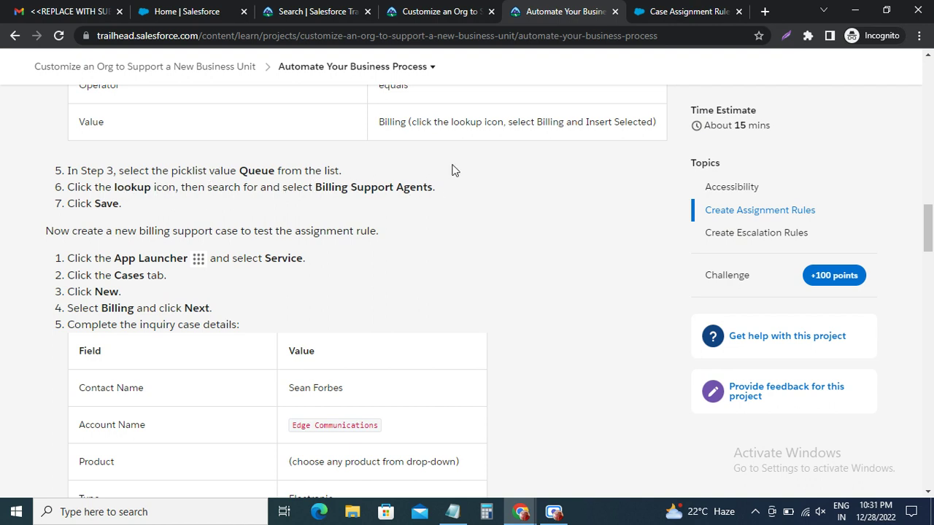
{"action": "left_click", "coordinate": [654, 13]}
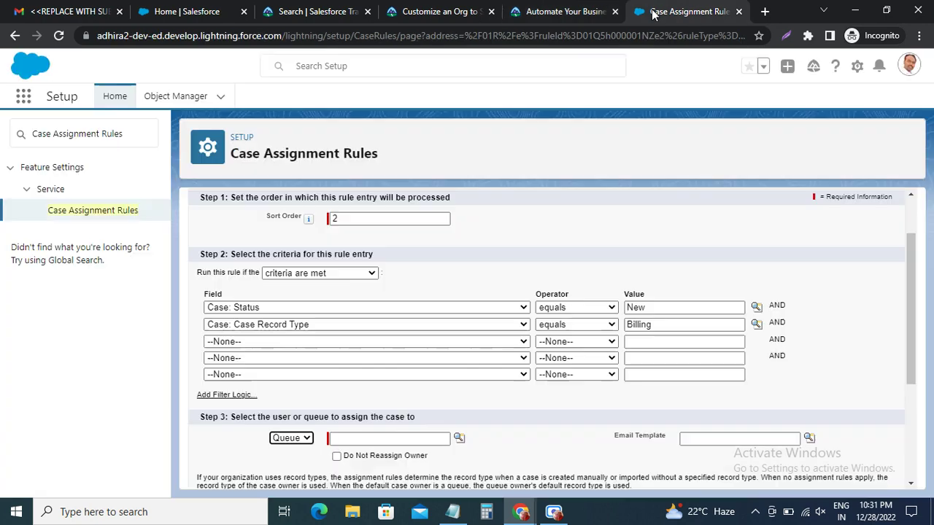
{"action": "left_click", "coordinate": [458, 438]}
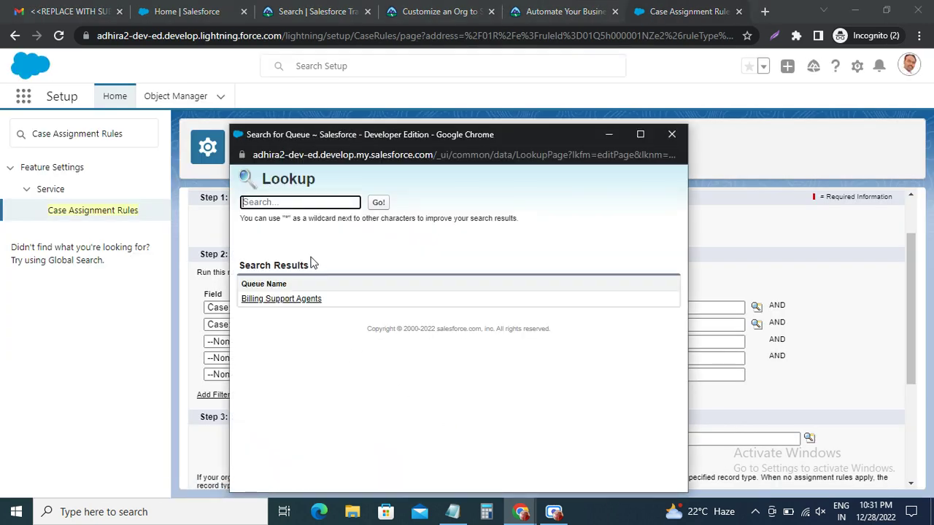
{"action": "left_click", "coordinate": [276, 299]}
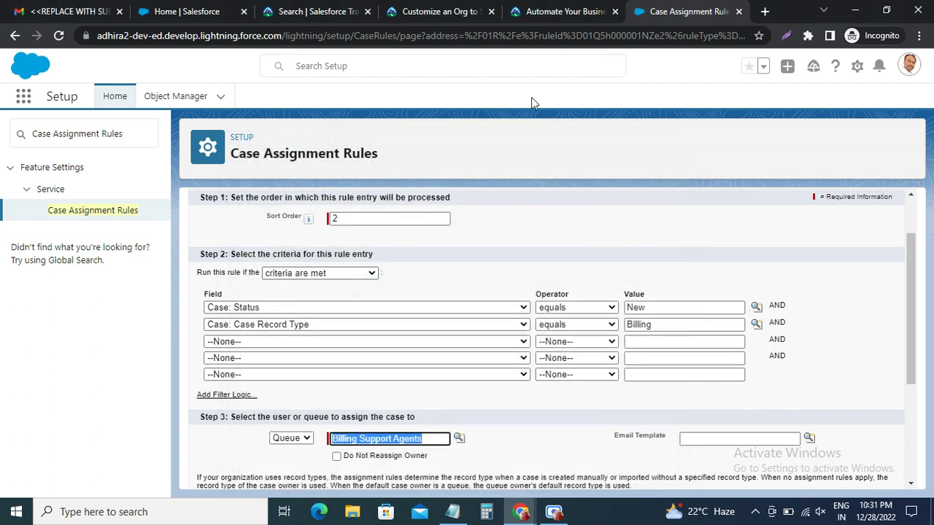
Check the remaining Trailhead instruction for the assignment rule and save the Standard rule entry.
{"action": "left_click", "coordinate": [565, 11]}
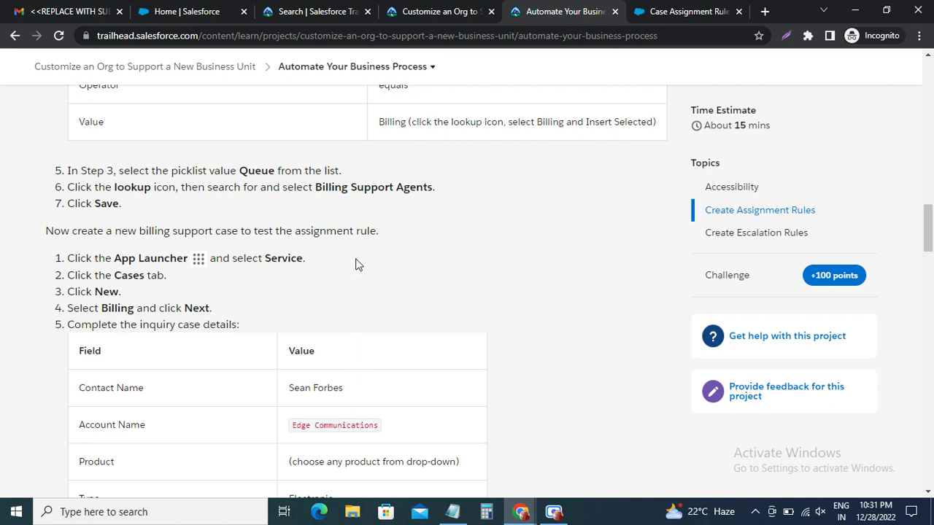
{"action": "left_click", "coordinate": [670, 12]}
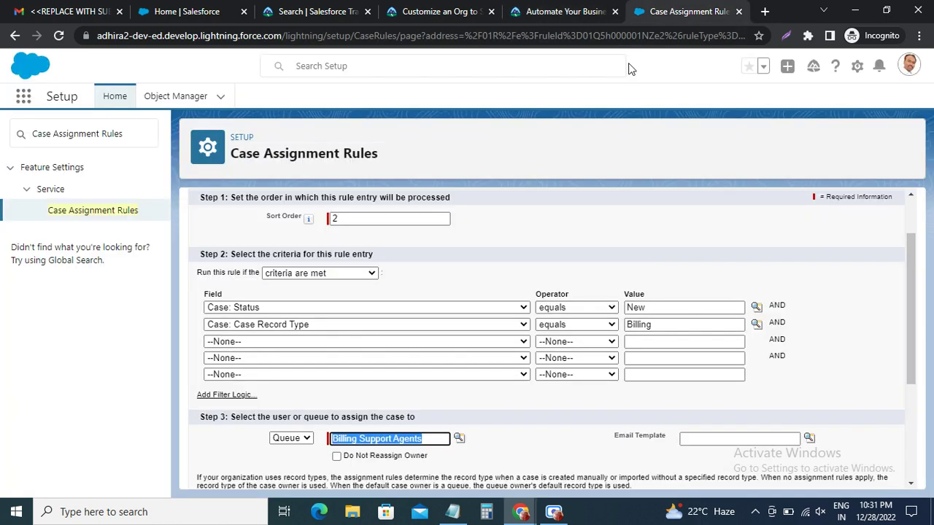
{"action": "scroll", "coordinate": [501, 415], "scroll_direction": "down", "scroll_amount": 3}
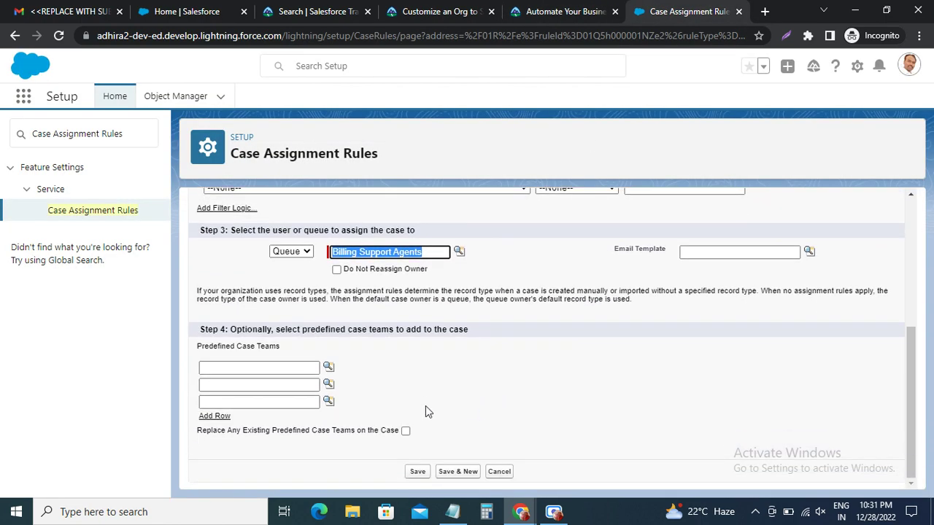
{"action": "left_click", "coordinate": [417, 472]}
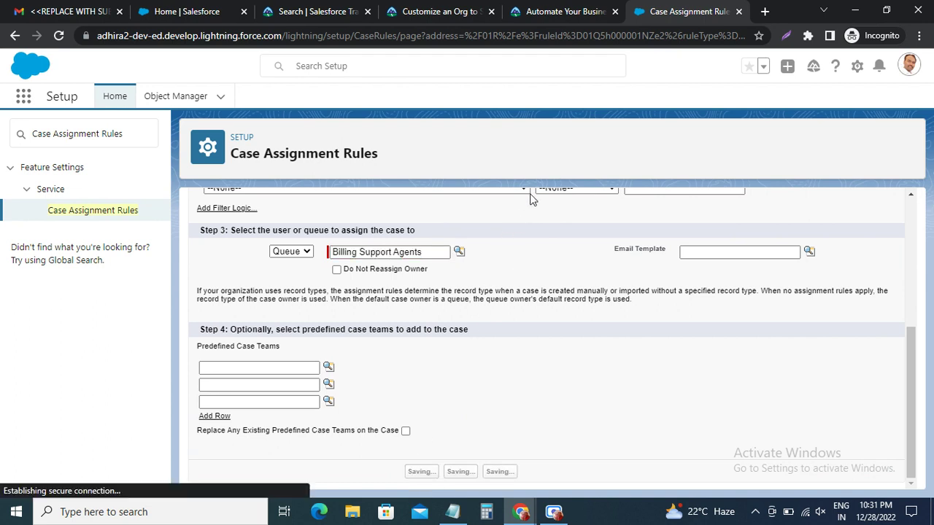
Read the Trailhead instructions for testing the assignment rule and switch Salesforce from Setup to the Service app.
{"action": "left_click", "coordinate": [547, 11]}
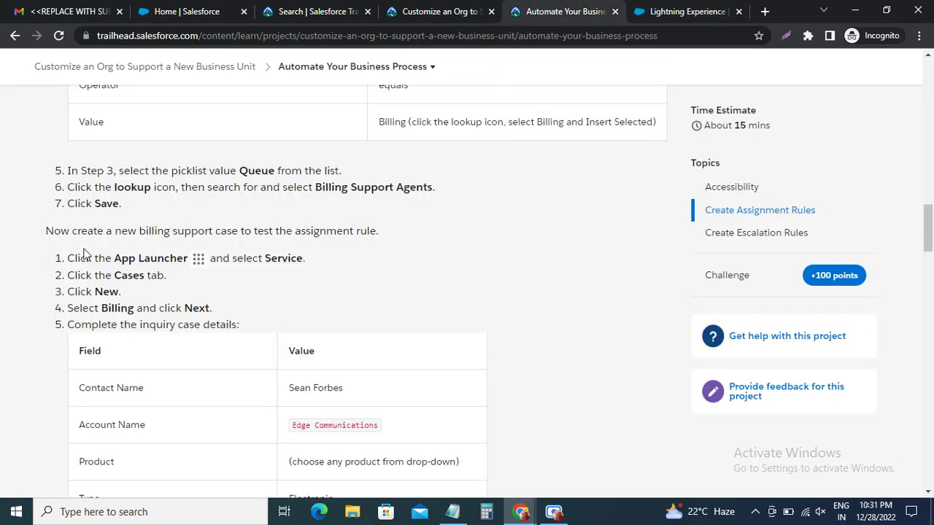
{"action": "scroll", "coordinate": [132, 261], "scroll_direction": "down", "scroll_amount": 2}
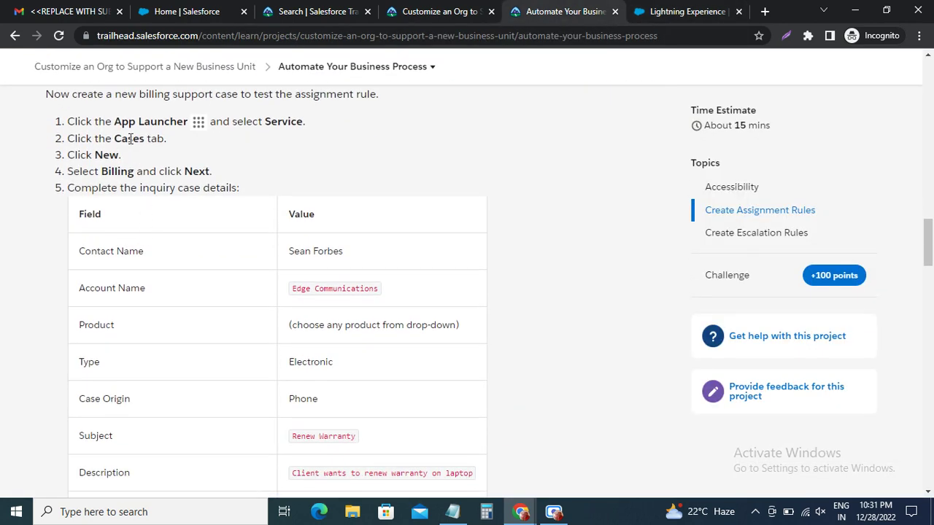
{"action": "left_click_drag", "start_coordinate": [115, 121], "coordinate": [198, 124]}
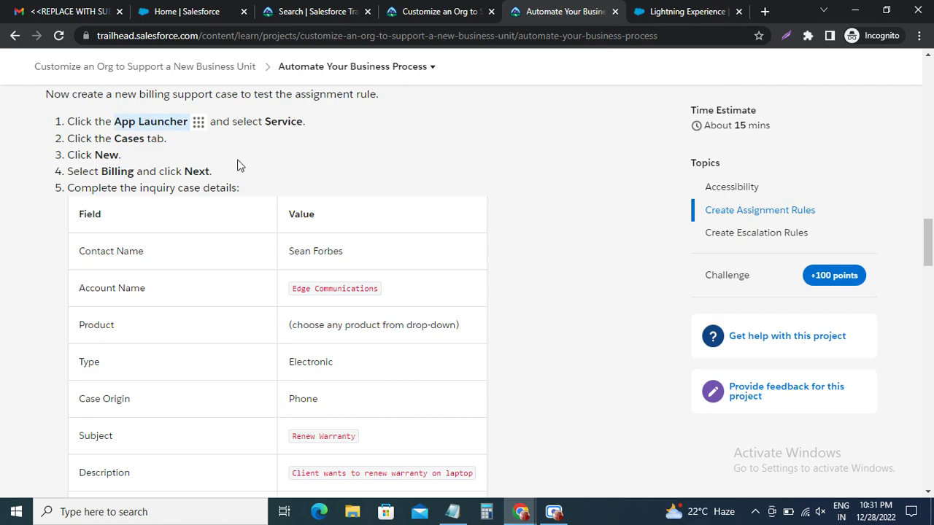
{"action": "left_click", "coordinate": [654, 10]}
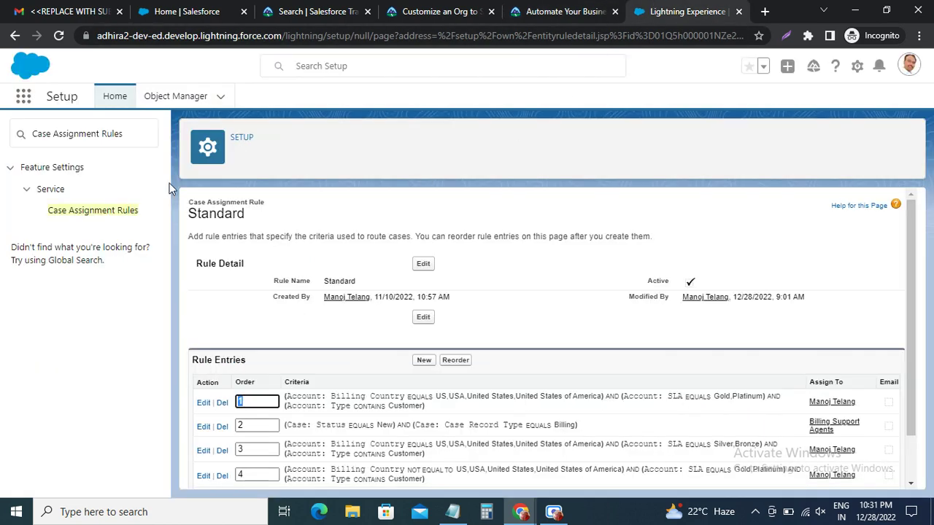
{"action": "left_click", "coordinate": [25, 99]}
{"action": "left_click", "coordinate": [25, 102]}
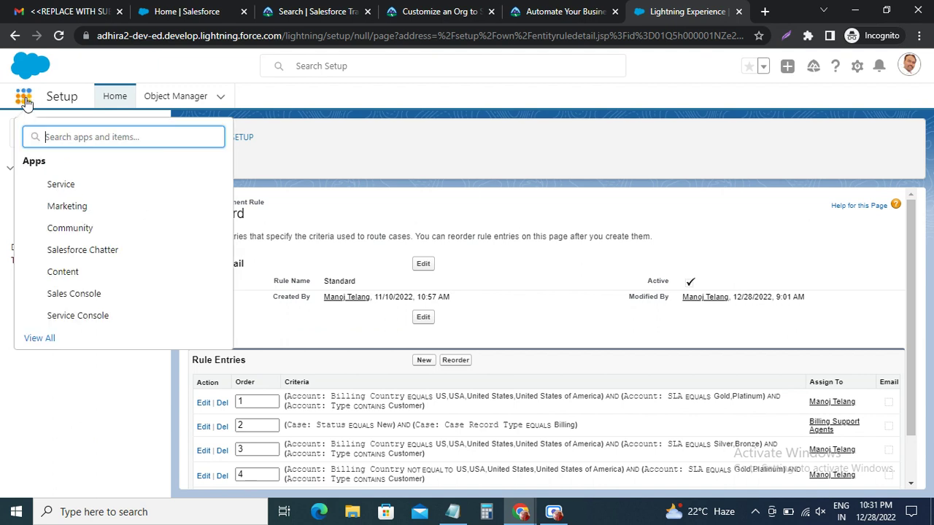
{"action": "left_click", "coordinate": [61, 188]}
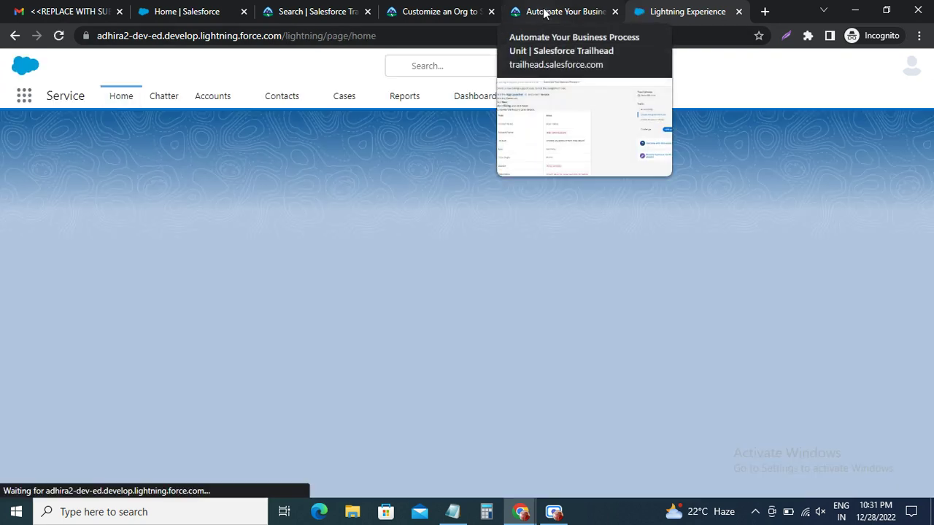
Following the Trailhead instructions, start a new case from the Cases list with the Billing record type.
{"action": "left_click", "coordinate": [544, 13]}
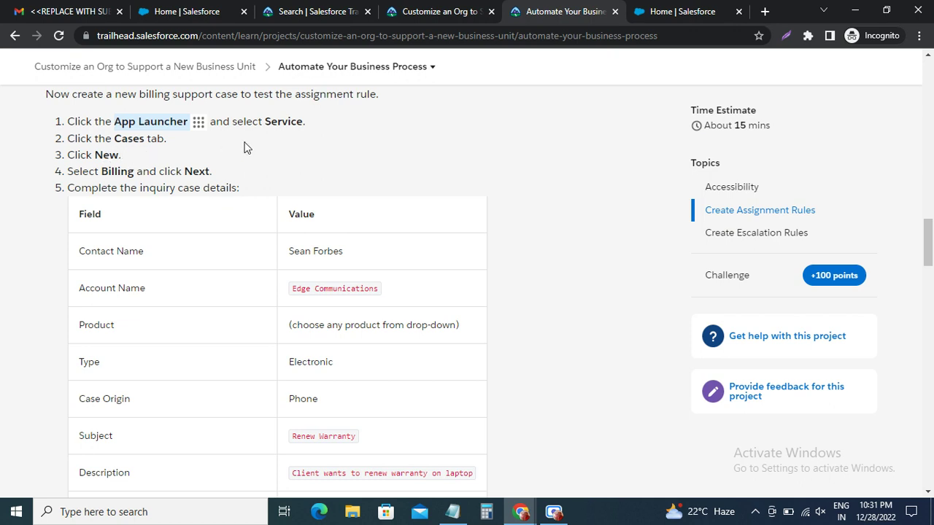
{"action": "left_click", "coordinate": [663, 11]}
{"action": "left_click", "coordinate": [345, 97]}
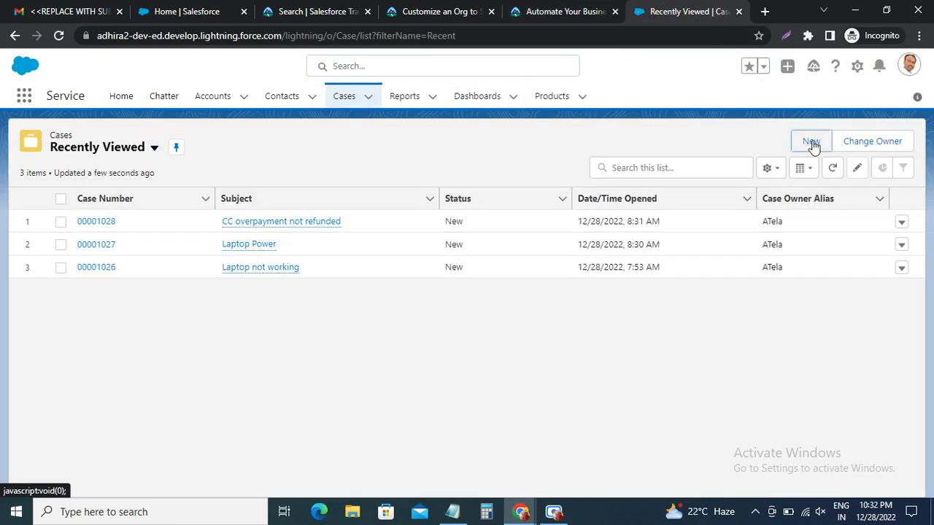
{"action": "left_click", "coordinate": [810, 142]}
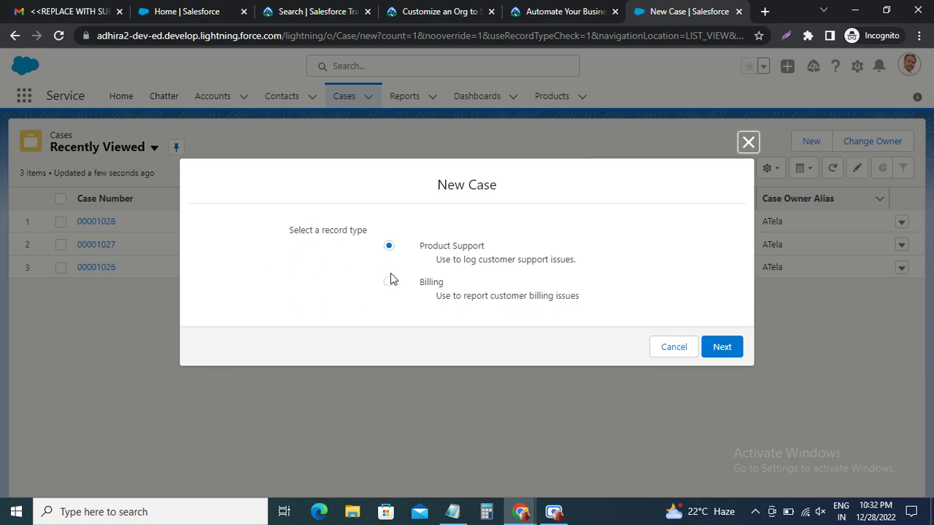
{"action": "left_click", "coordinate": [389, 284]}
{"action": "left_click", "coordinate": [720, 349]}
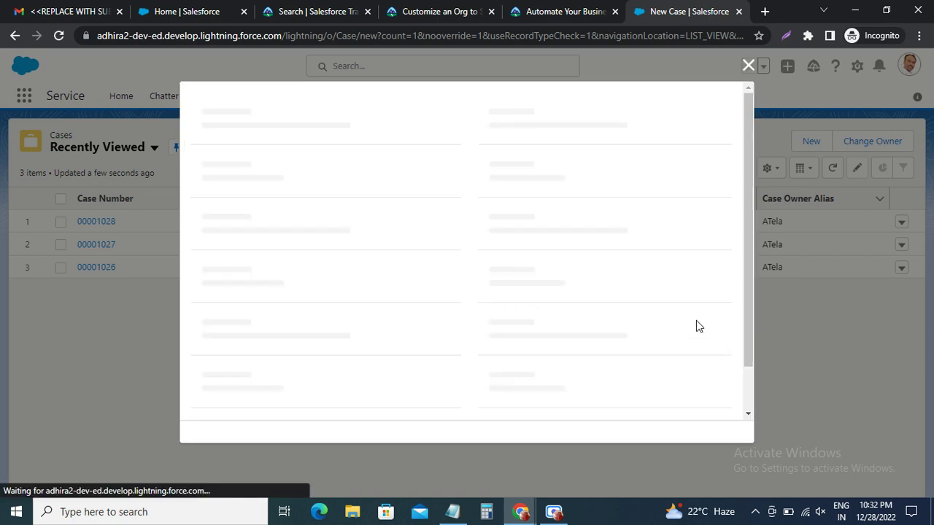
Examine the inquiry case details table in Trailhead for the account name value.
{"action": "left_click", "coordinate": [552, 14]}
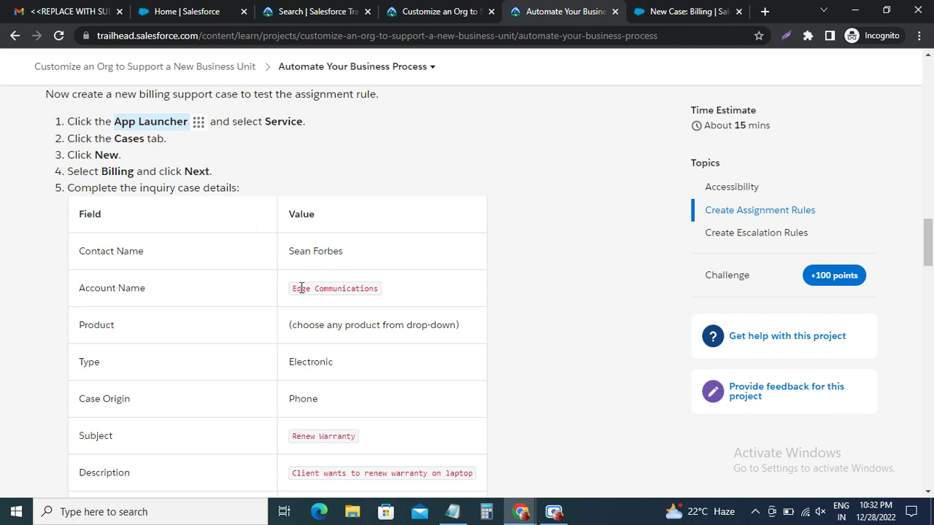
{"action": "left_click_drag", "start_coordinate": [295, 288], "coordinate": [347, 288]}
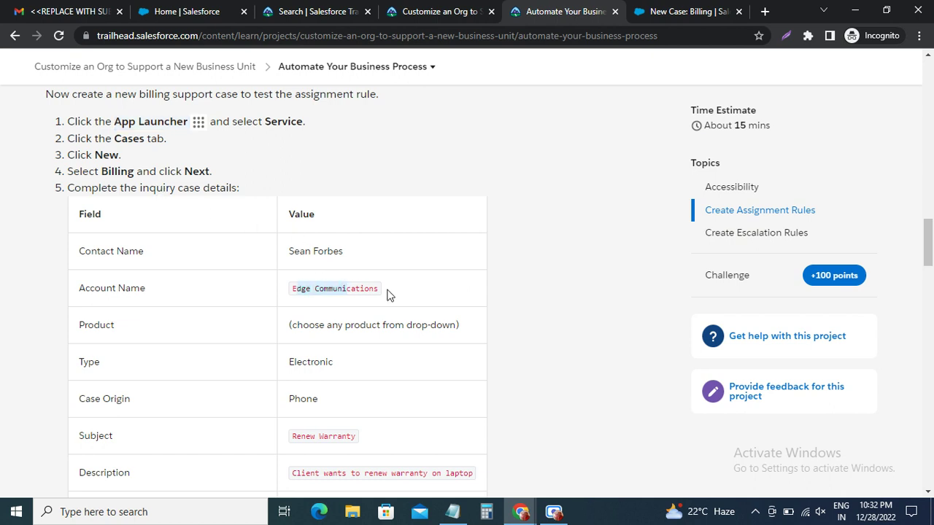
{"action": "left_click", "coordinate": [553, 512]}
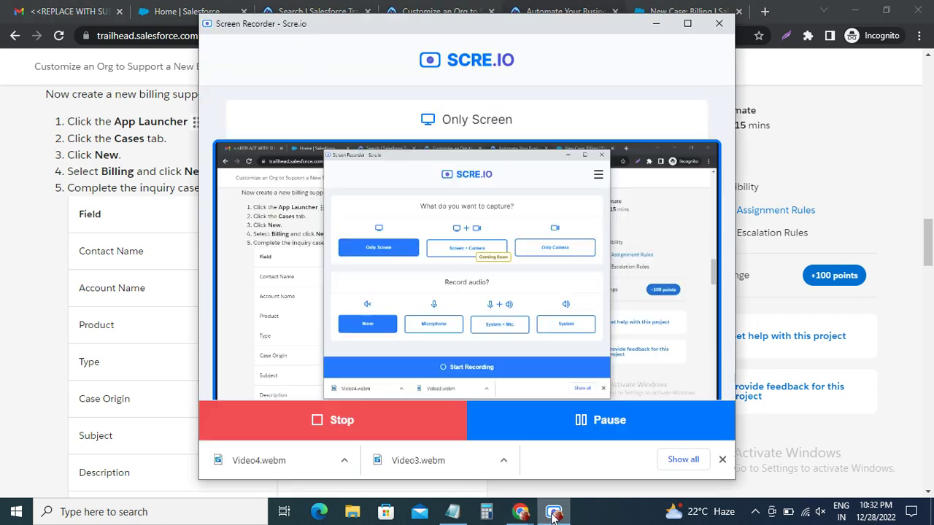
{"action": "left_click", "coordinate": [563, 442]}
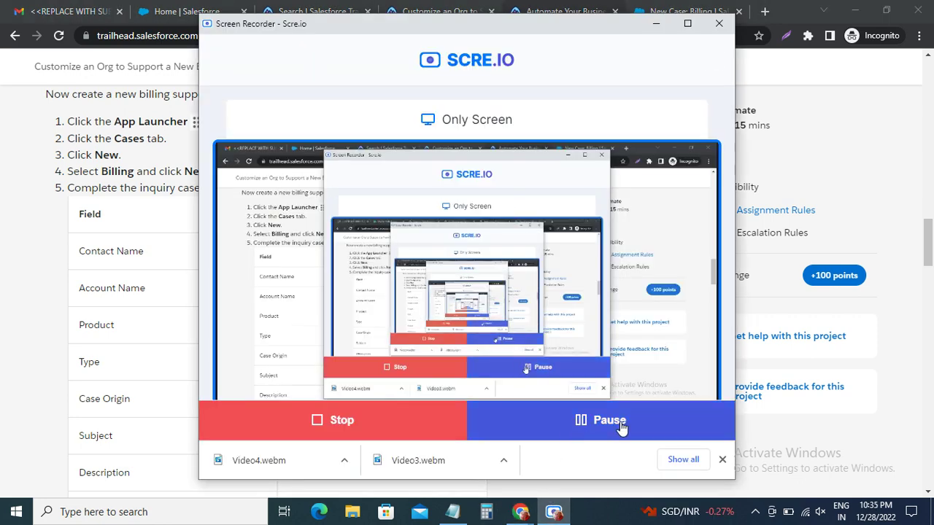
{"action": "left_click", "coordinate": [594, 421]}
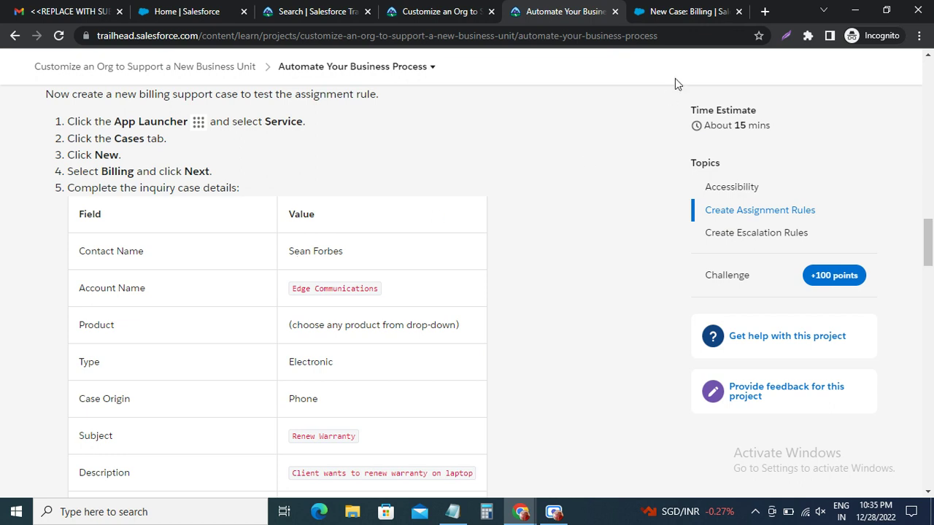
Fill in the new Billing case's Contact Name with the contact given in the Trailhead case details table.
{"action": "left_click", "coordinate": [672, 12]}
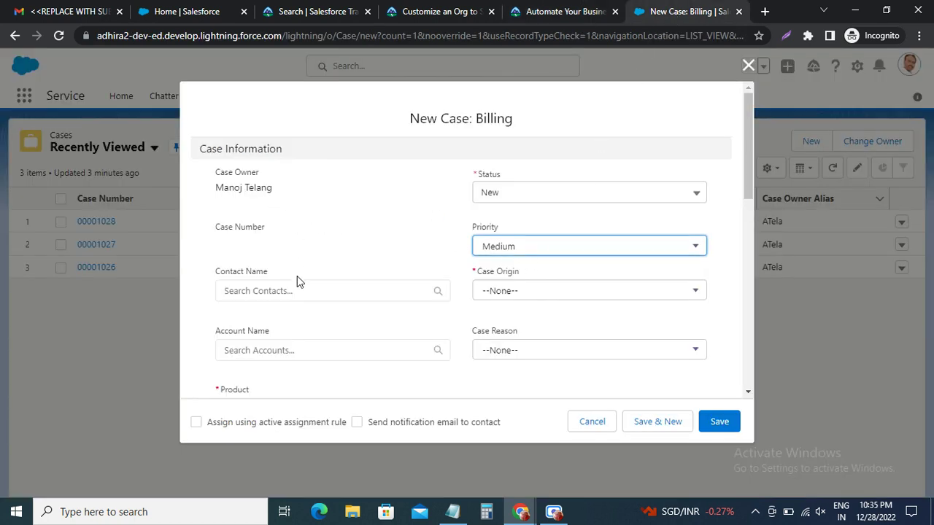
{"action": "left_click", "coordinate": [562, 11]}
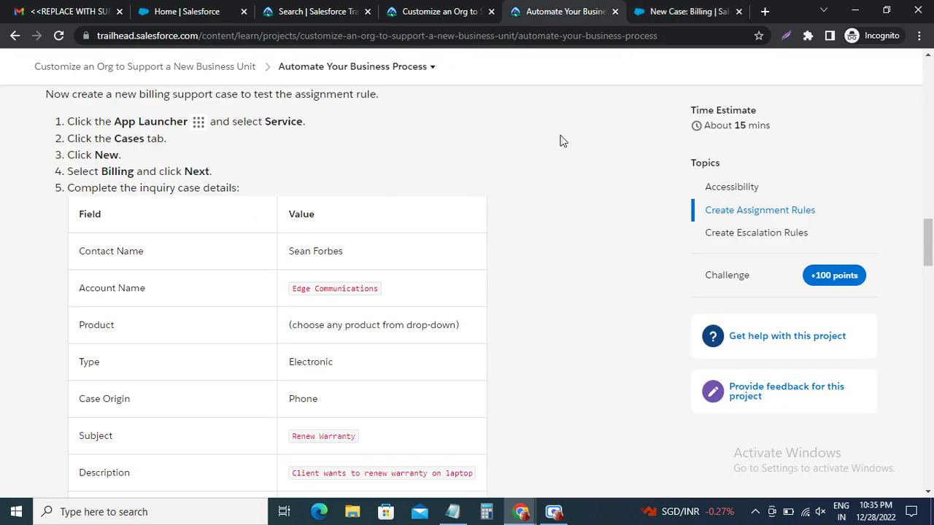
{"action": "left_click", "coordinate": [645, 15]}
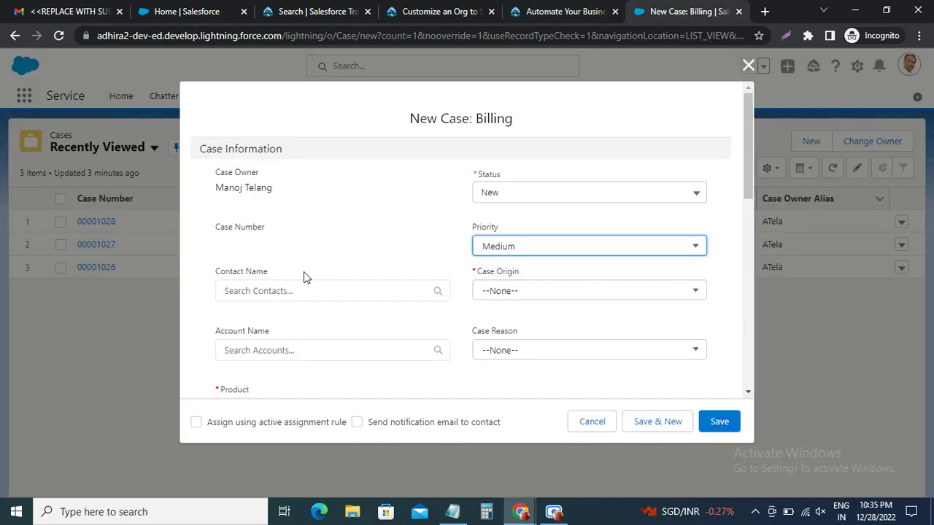
{"action": "left_click", "coordinate": [290, 288]}
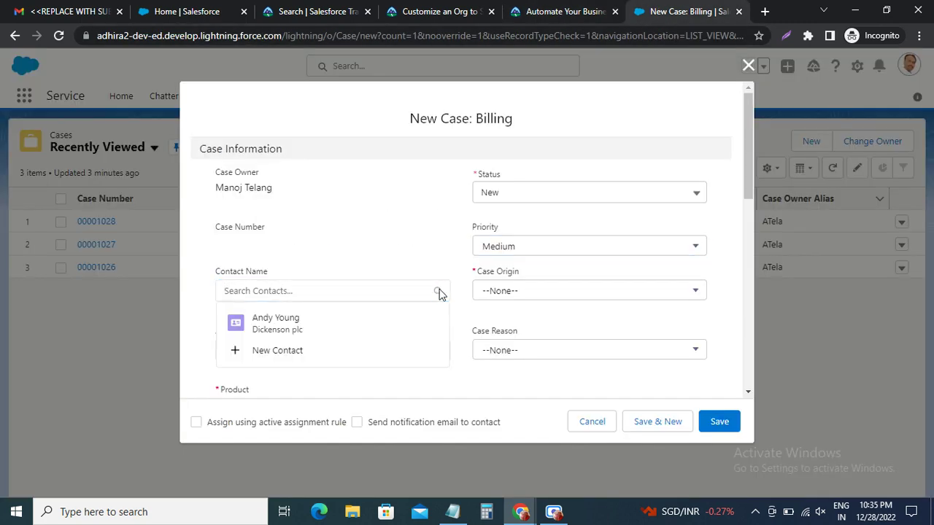
{"action": "left_click", "coordinate": [308, 292]}
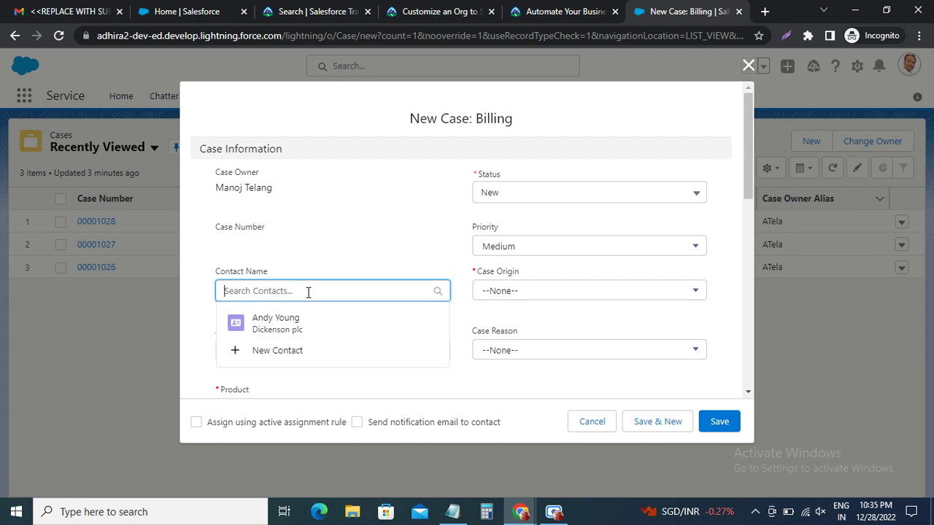
{"action": "type", "text": "Sea"}
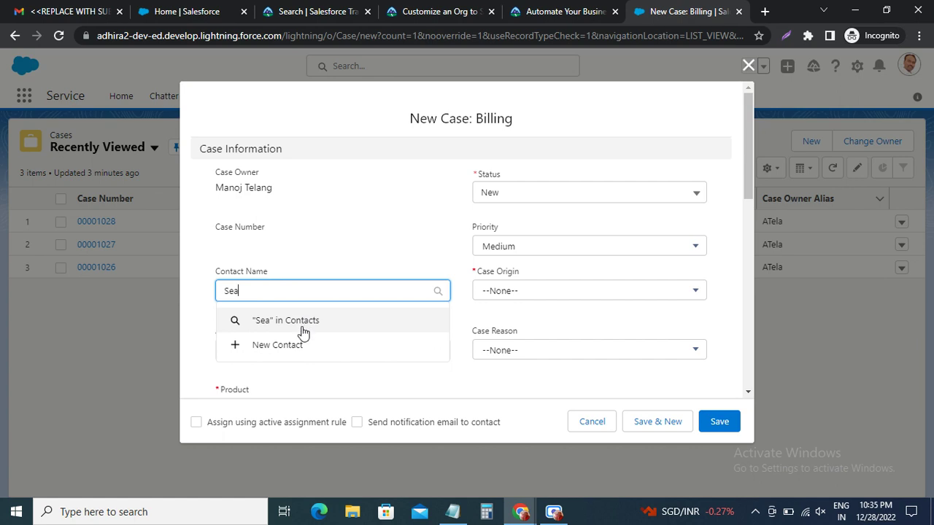
{"action": "left_click", "coordinate": [288, 352]}
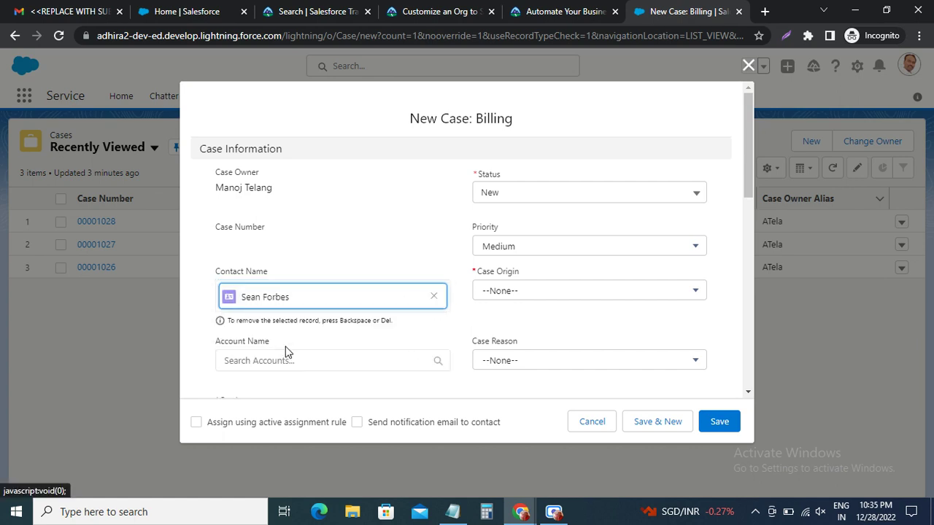
Copy the account name from the Trailhead table and set the case's Account Name to the existing Edge Communications account.
{"action": "left_click", "coordinate": [563, 11]}
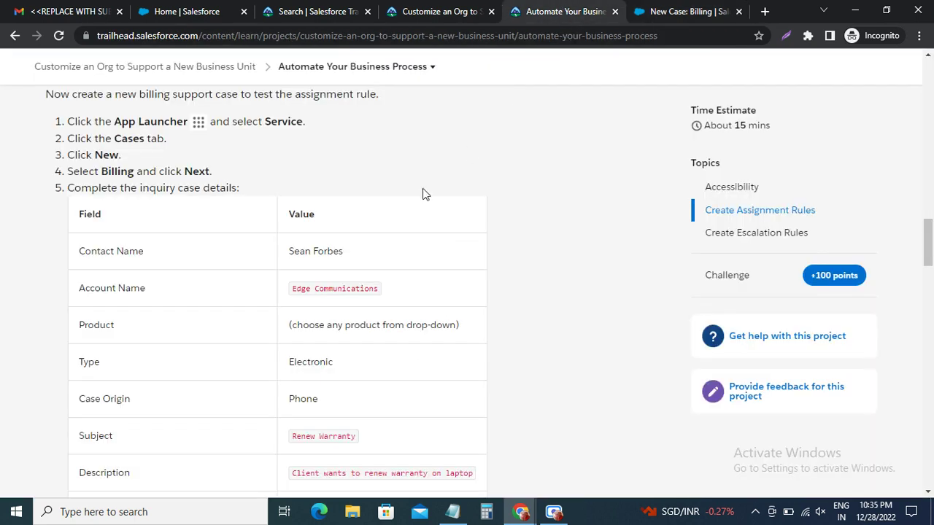
{"action": "left_click_drag", "start_coordinate": [306, 286], "coordinate": [382, 287]}
{"action": "key", "text": "ctrl+c"}
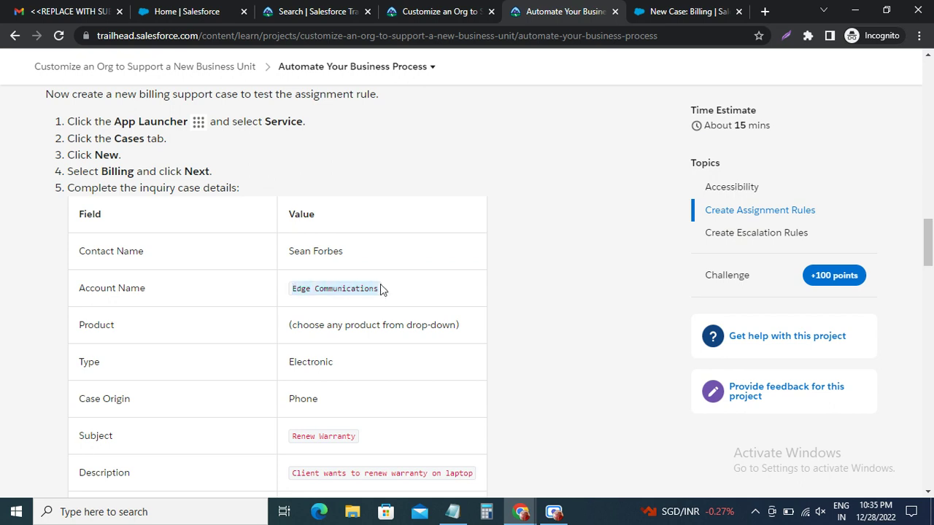
{"action": "left_click", "coordinate": [689, 12]}
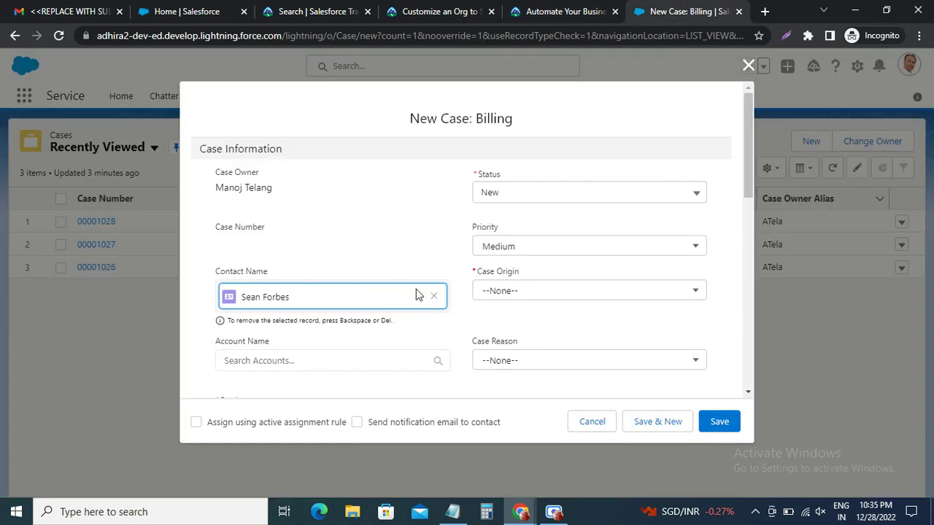
{"action": "left_click", "coordinate": [542, 13]}
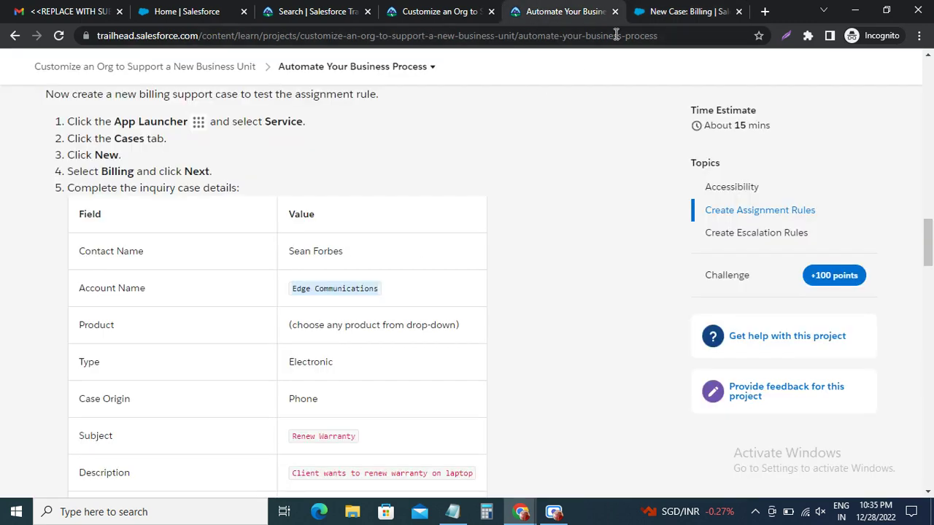
{"action": "left_click", "coordinate": [653, 10]}
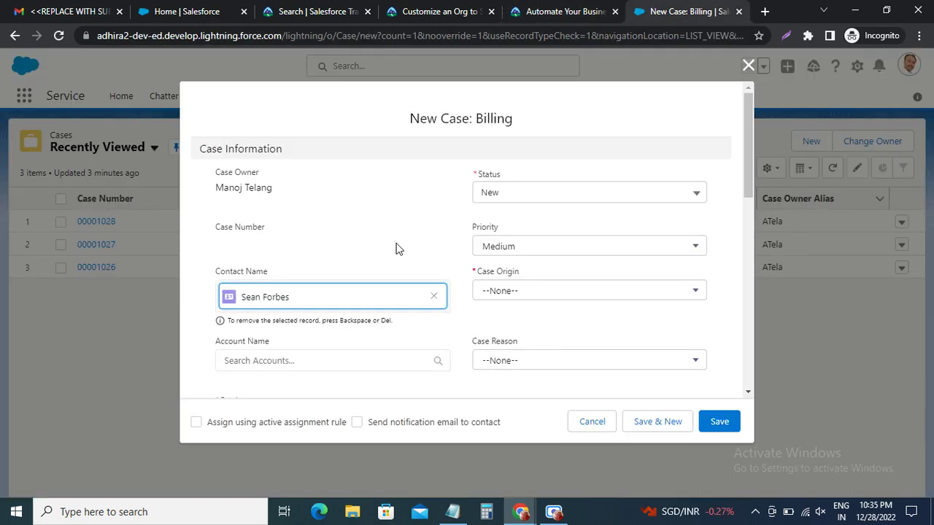
{"action": "left_click", "coordinate": [270, 357]}
{"action": "key", "text": "ctrl+v"}
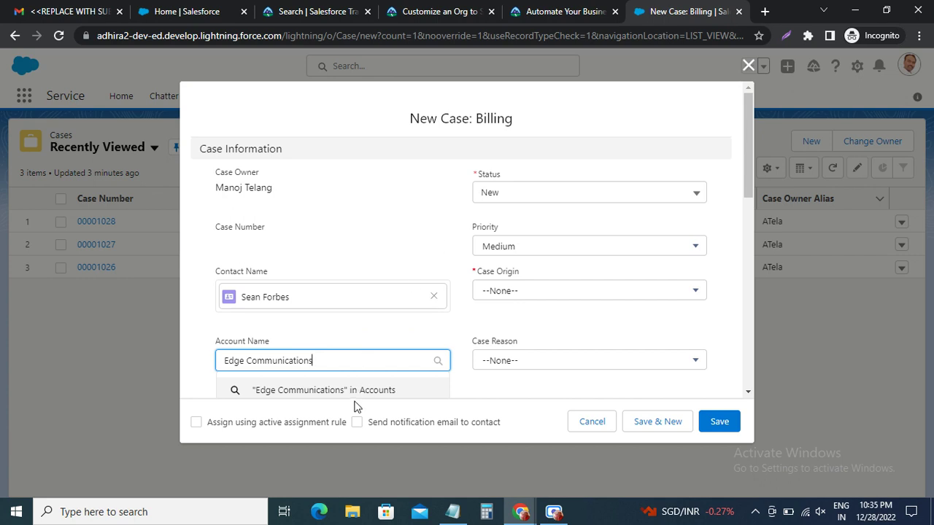
{"action": "scroll", "coordinate": [382, 343], "scroll_direction": "down", "scroll_amount": 2}
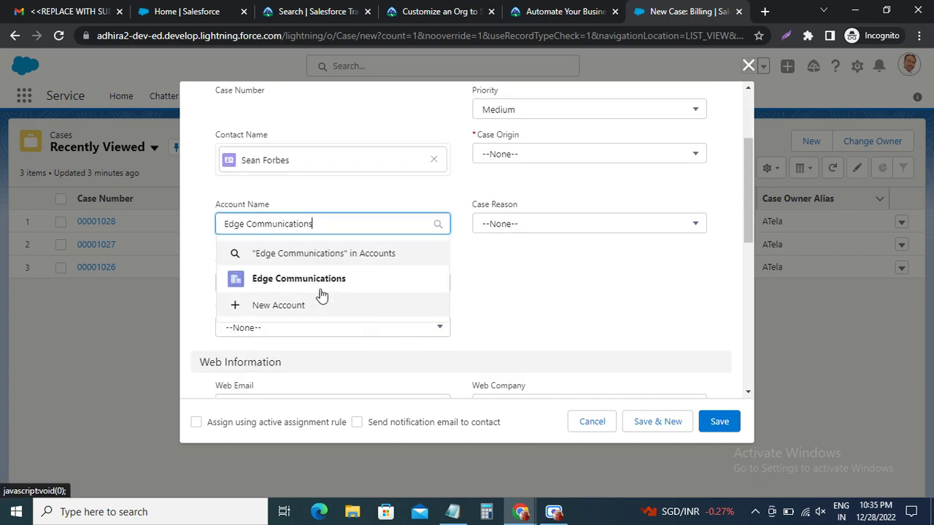
{"action": "left_click", "coordinate": [292, 280]}
Check the product instruction in Trailhead and set the case's Product to GC1040.
{"action": "left_click", "coordinate": [556, 16]}
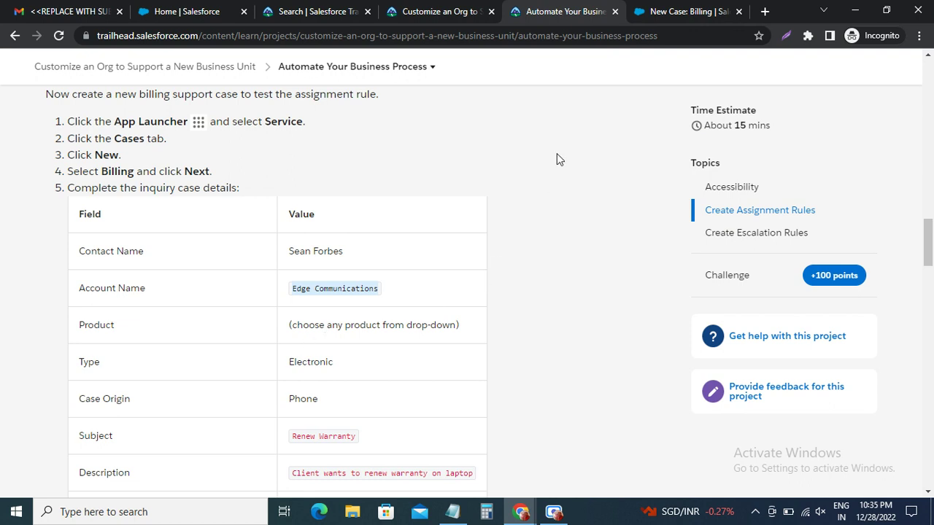
{"action": "left_click", "coordinate": [689, 12]}
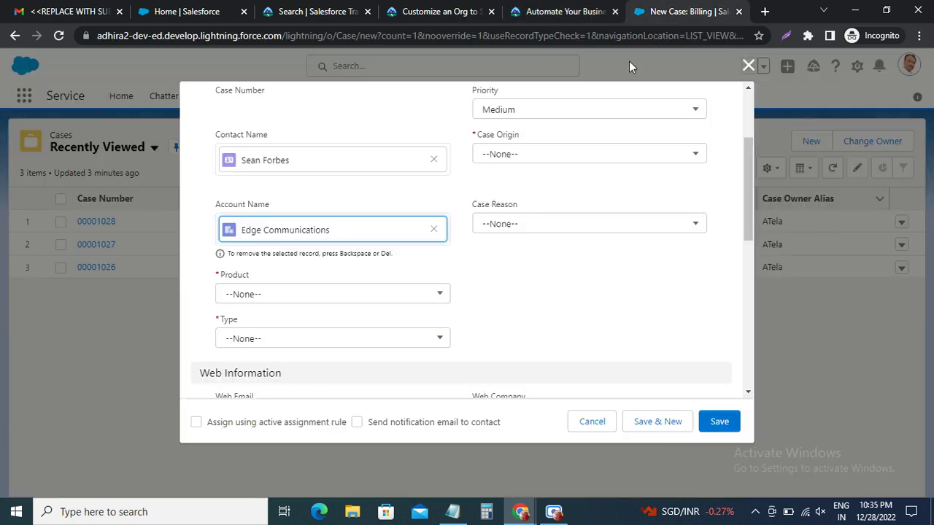
{"action": "left_click", "coordinate": [277, 301]}
{"action": "left_click", "coordinate": [258, 267]}
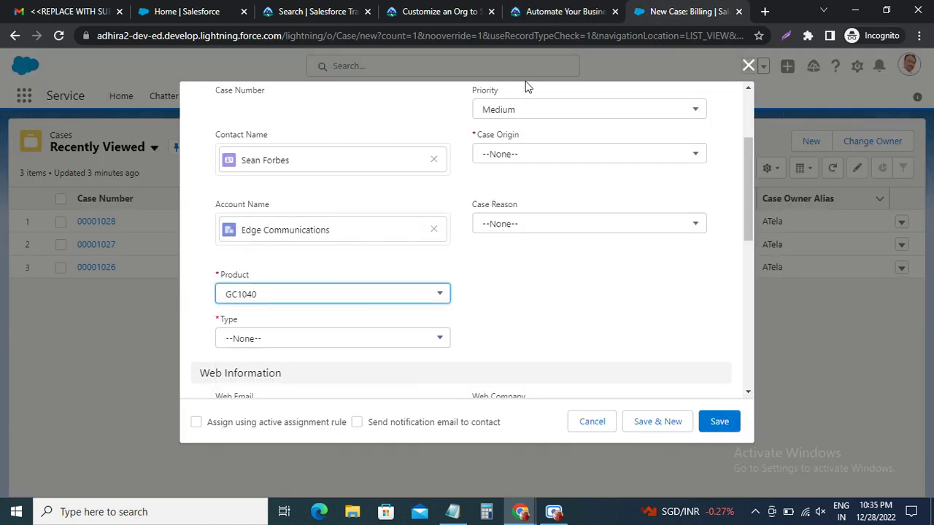
Following the Trailhead table, set the case's Type to Electronic and its Case Origin to Phone.
{"action": "left_click", "coordinate": [552, 12]}
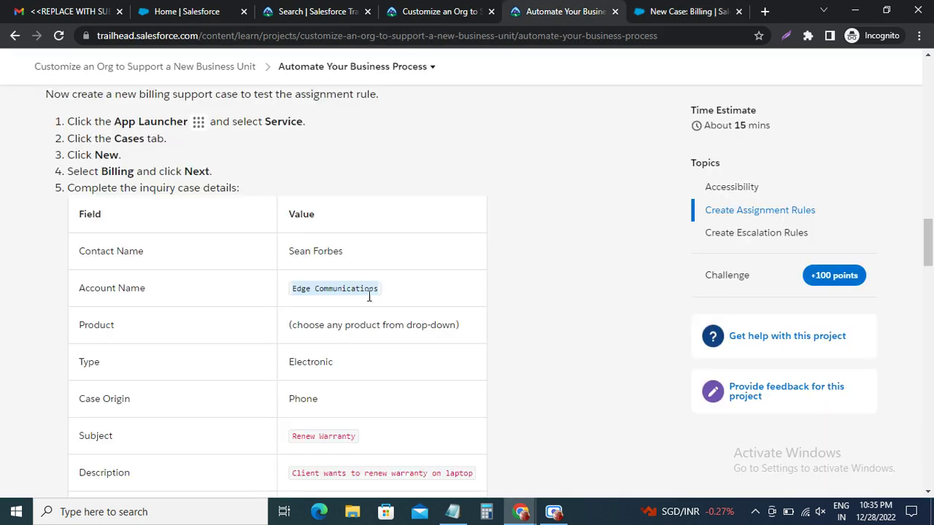
{"action": "left_click", "coordinate": [309, 365]}
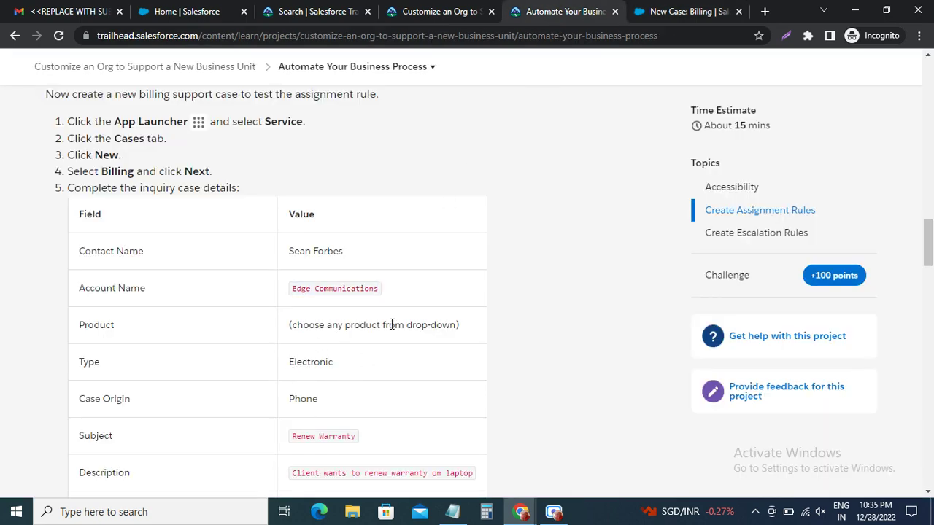
{"action": "left_click", "coordinate": [637, 20]}
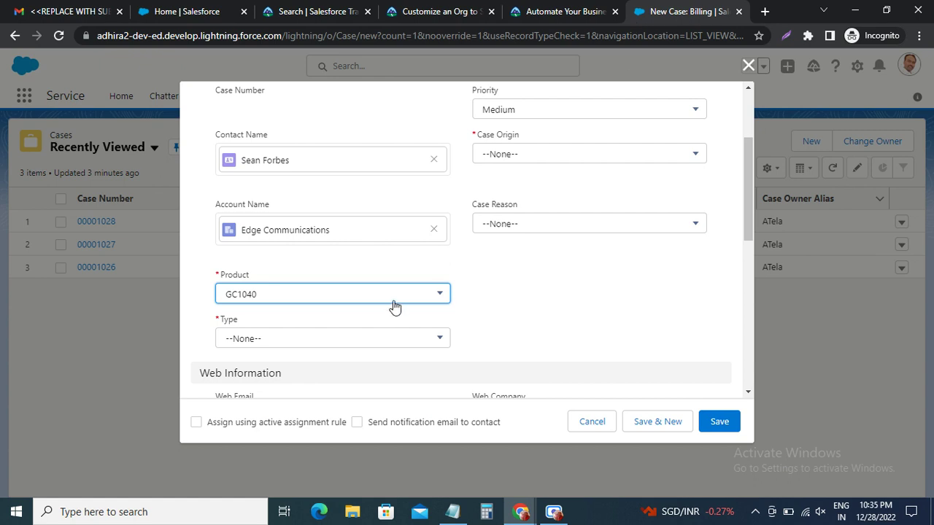
{"action": "left_click", "coordinate": [294, 340]}
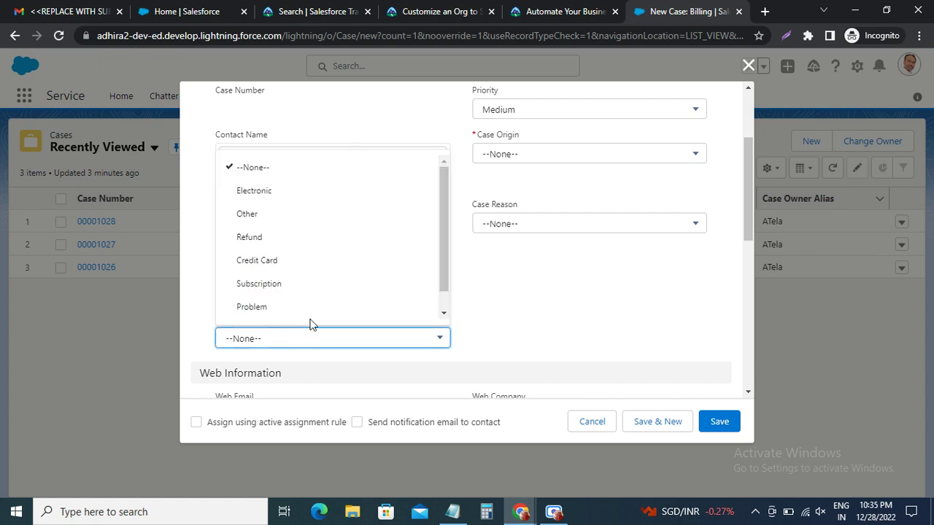
{"action": "left_click", "coordinate": [269, 192]}
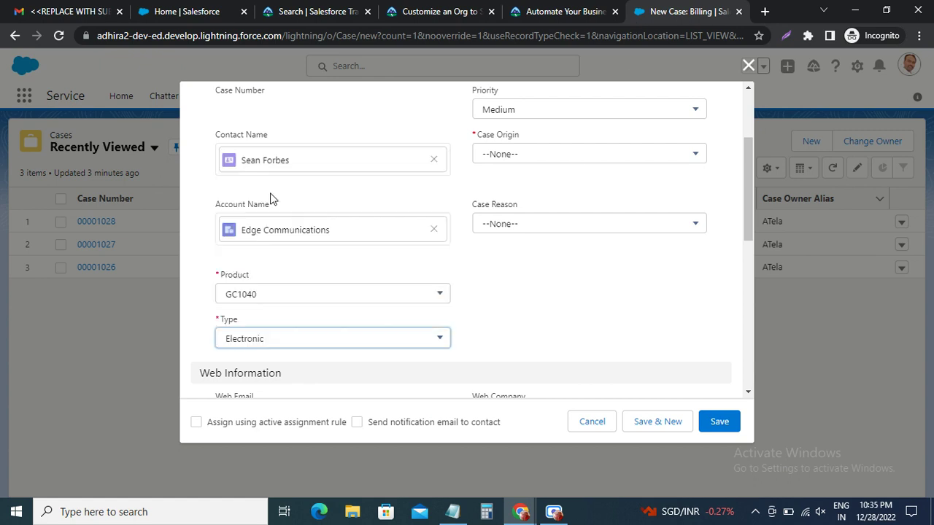
{"action": "left_click", "coordinate": [520, 161]}
{"action": "left_click", "coordinate": [520, 207]}
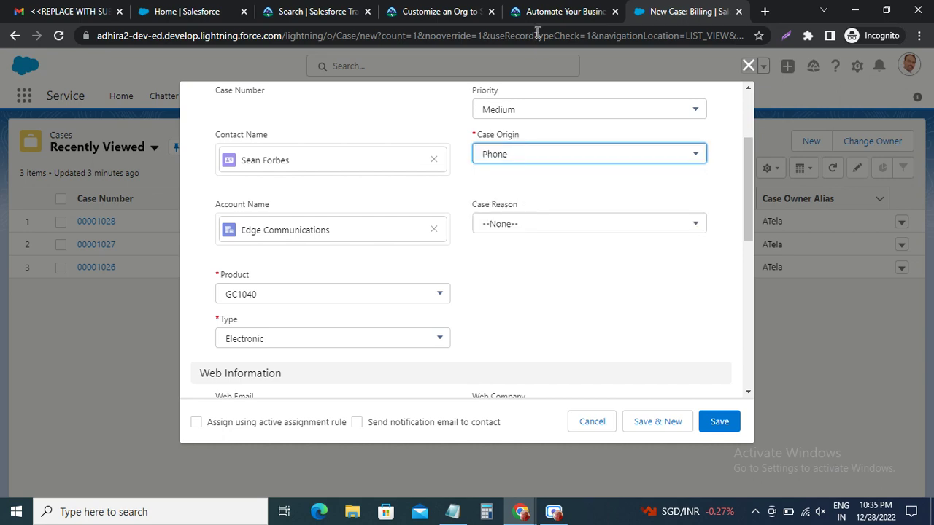
Copy the subject value from the Trailhead table and enter "Renew Warranty" as the case's Subject.
{"action": "left_click", "coordinate": [555, 12]}
{"action": "scroll", "coordinate": [334, 380], "scroll_direction": "down", "scroll_amount": 2}
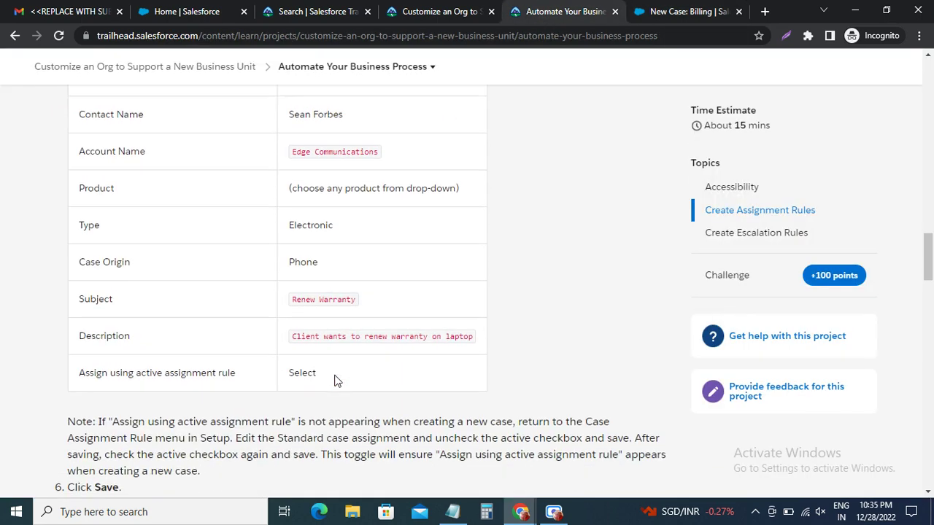
{"action": "left_click_drag", "start_coordinate": [294, 299], "coordinate": [358, 302]}
{"action": "key", "text": "ctrl+c"}
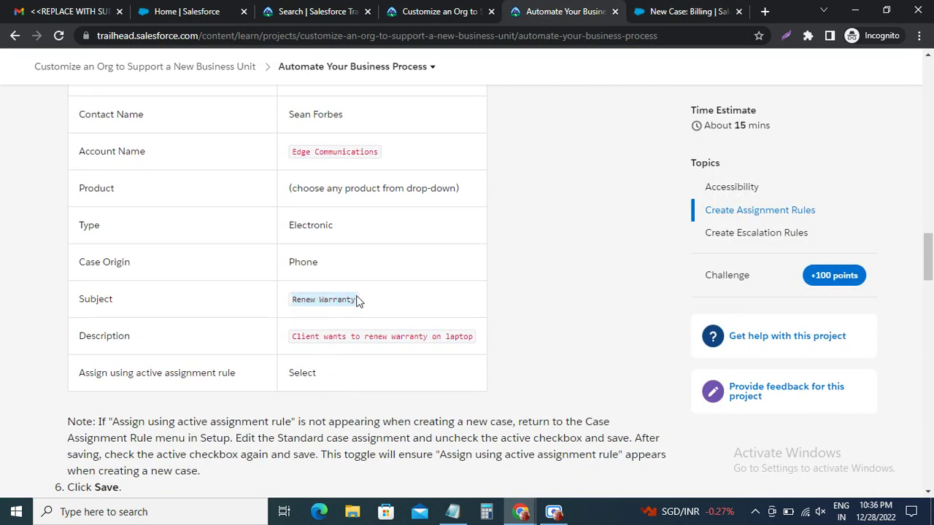
{"action": "left_click", "coordinate": [666, 18]}
{"action": "scroll", "coordinate": [373, 306], "scroll_direction": "down", "scroll_amount": 5}
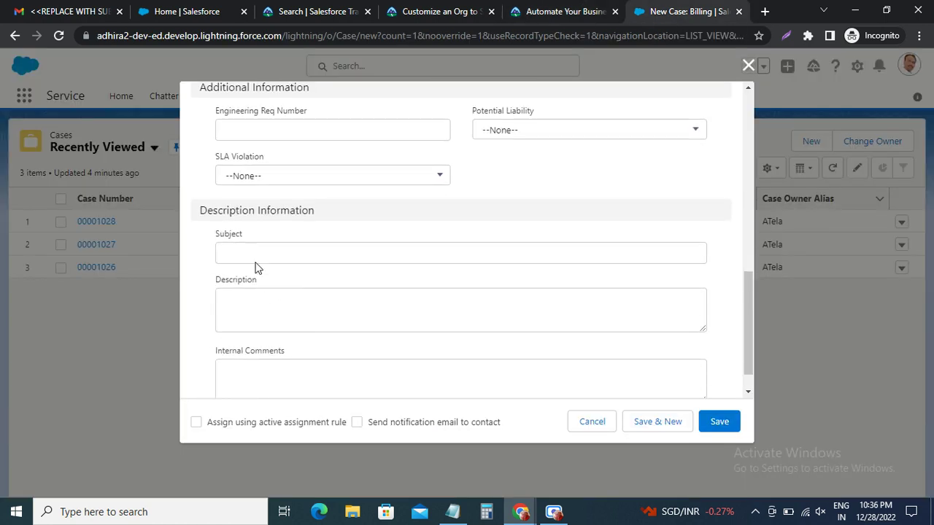
{"action": "left_click", "coordinate": [254, 253]}
{"action": "key", "text": "ctrl+v"}
Copy the description from the Trailhead table into the case's Description: "Client wants to renew warranty on laptop".
{"action": "left_click", "coordinate": [267, 303]}
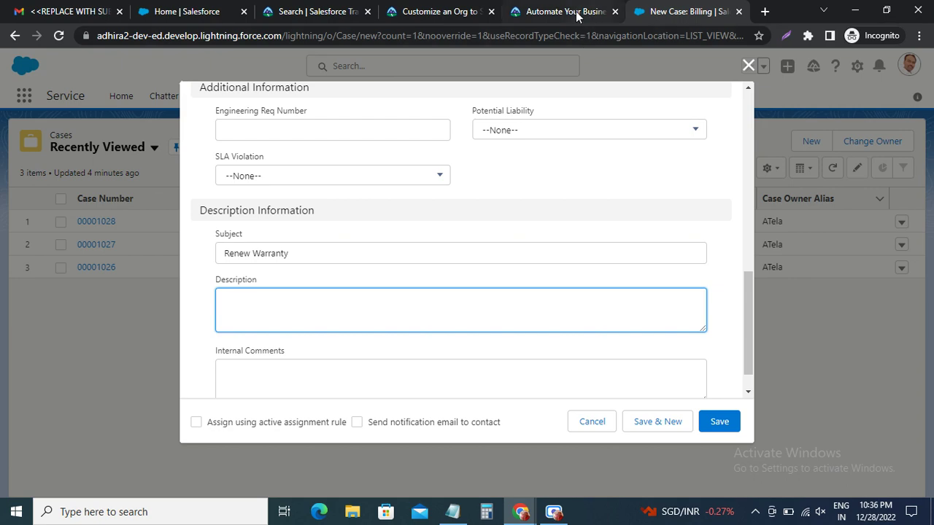
{"action": "left_click", "coordinate": [576, 16]}
{"action": "left_click_drag", "start_coordinate": [294, 337], "coordinate": [470, 348]}
{"action": "key", "text": "ctrl+c"}
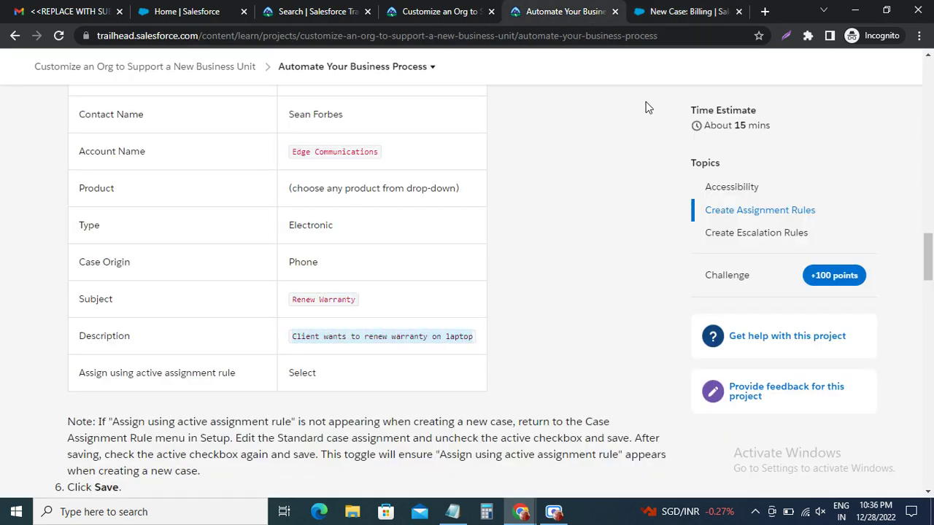
{"action": "left_click", "coordinate": [689, 12]}
{"action": "key", "text": "ctrl+v"}
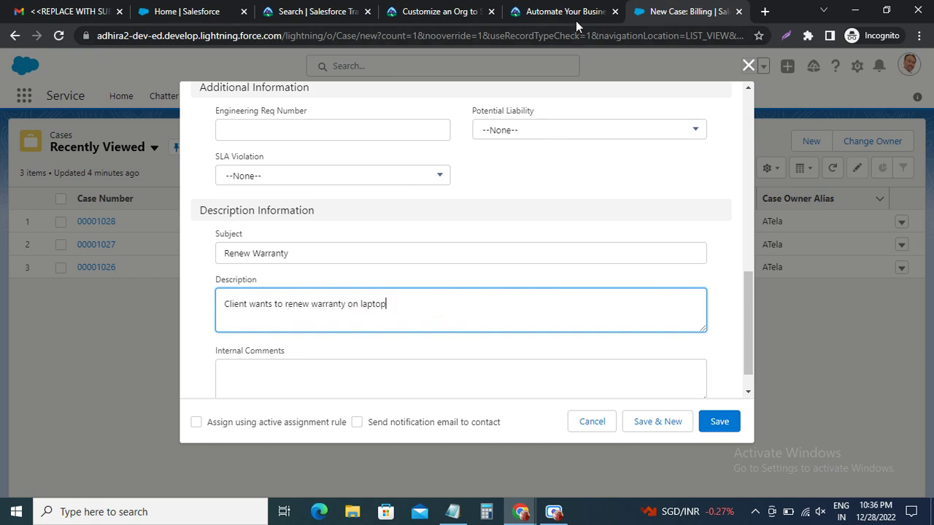
Check the remaining Trailhead case instructions and enable "Assign using active assignment rule" for the new Billing case.
{"action": "left_click", "coordinate": [576, 18]}
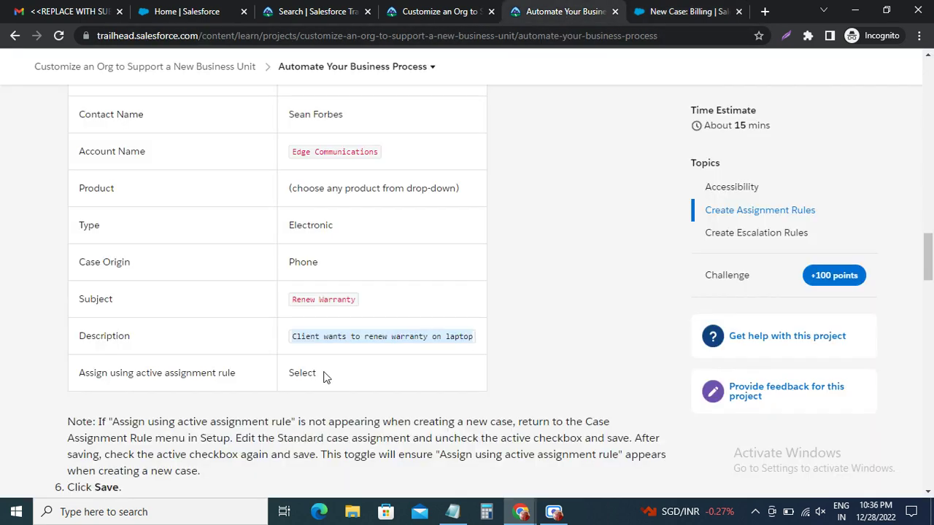
{"action": "scroll", "coordinate": [336, 375], "scroll_direction": "down", "scroll_amount": 2}
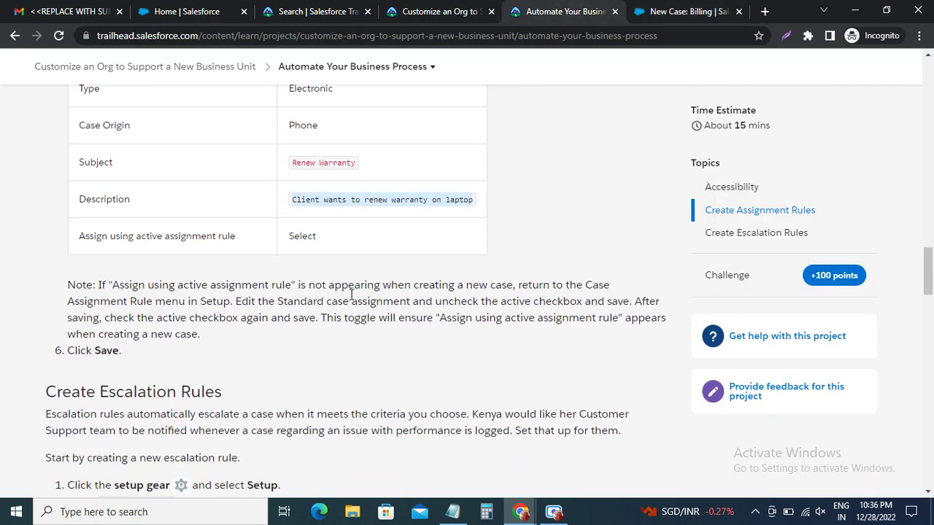
{"action": "left_click", "coordinate": [651, 12]}
{"action": "scroll", "coordinate": [339, 321], "scroll_direction": "down", "scroll_amount": 1}
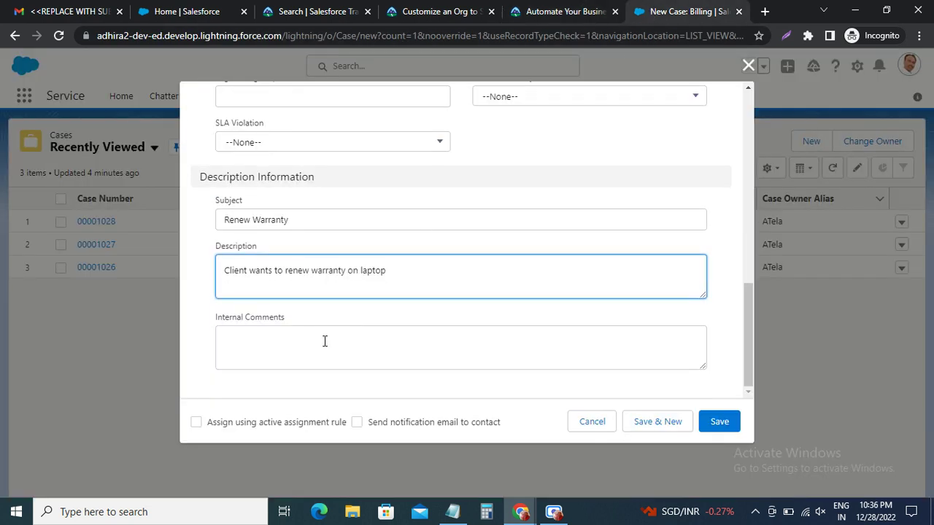
{"action": "left_click", "coordinate": [196, 424]}
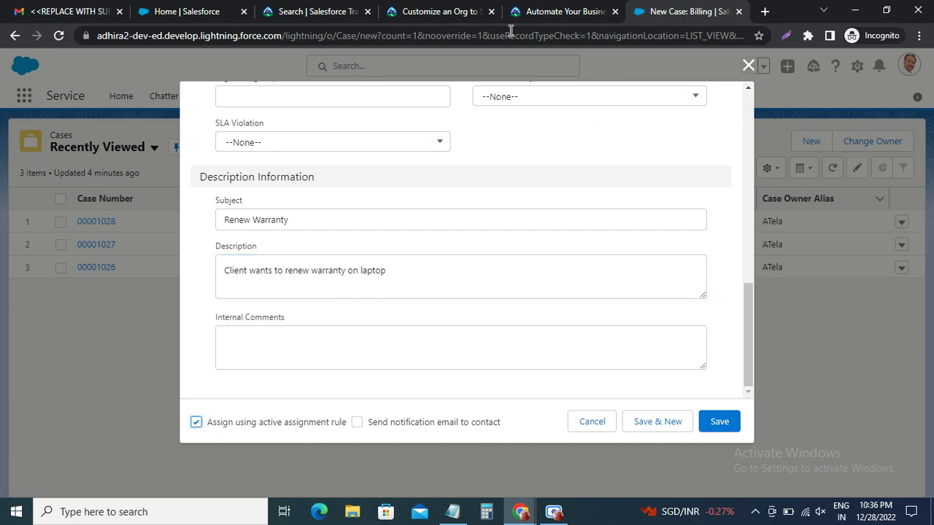
{"action": "left_click", "coordinate": [543, 11]}
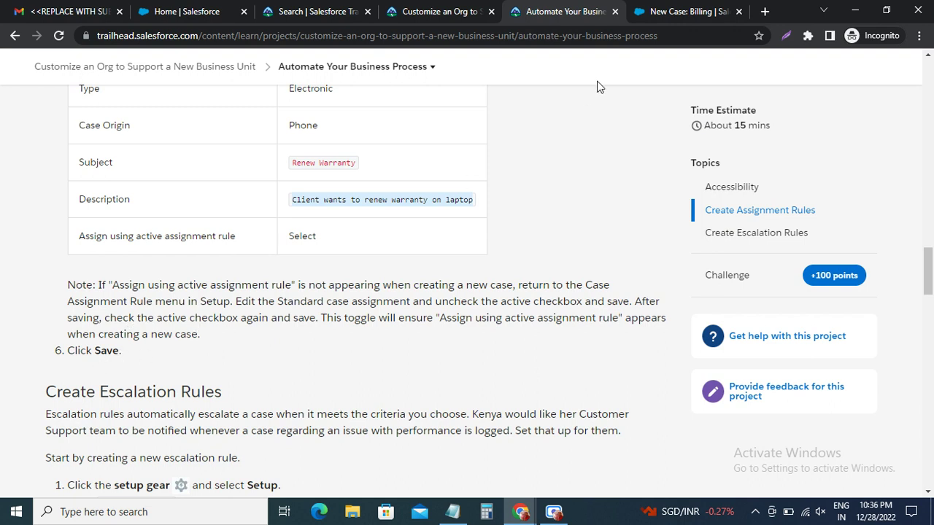
{"action": "left_click", "coordinate": [664, 11]}
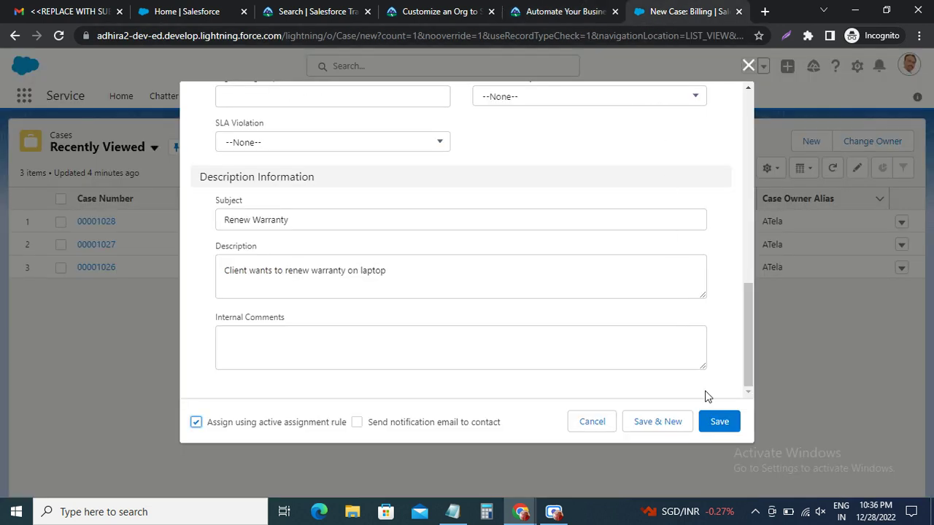
Save the new Billing case and return to the Cases list.
{"action": "left_click", "coordinate": [718, 427]}
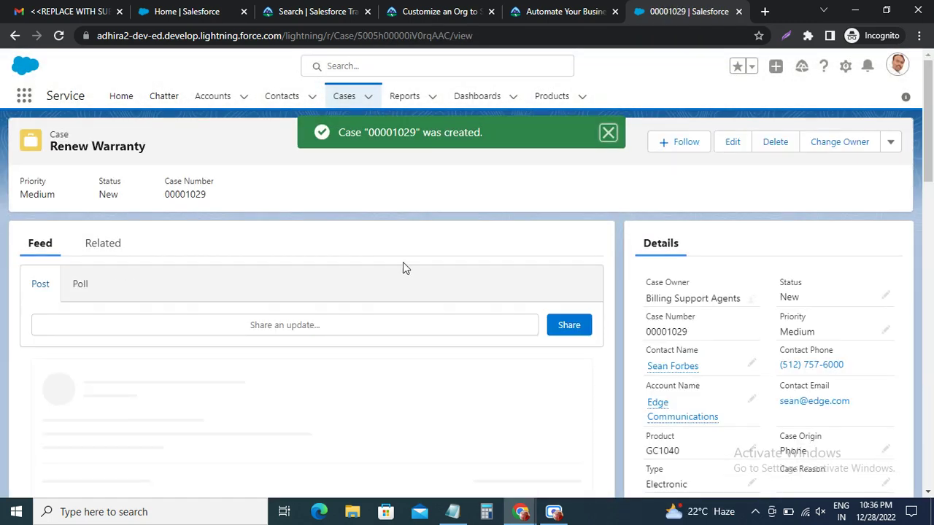
{"action": "left_click", "coordinate": [346, 97]}
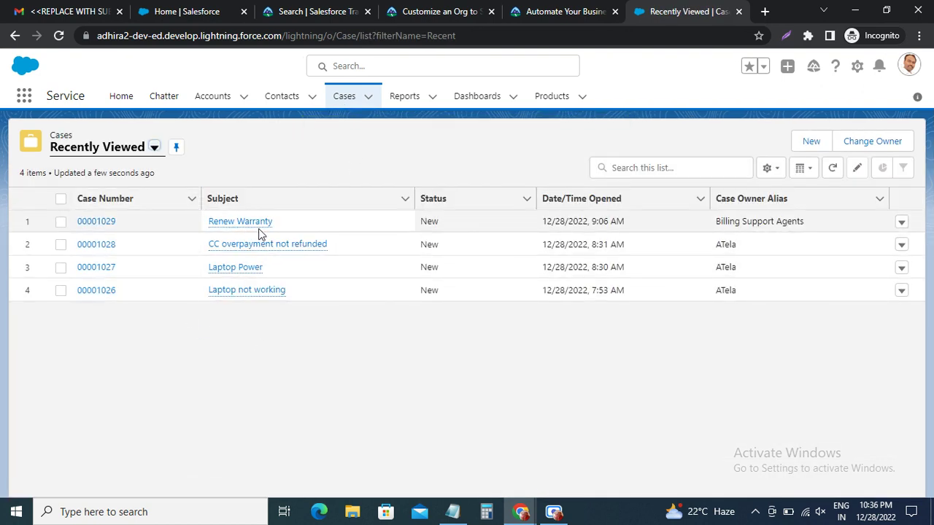
Find Trailhead's Create Escalation Rules section and copy the setup search term "Escalation Rules".
{"action": "left_click", "coordinate": [508, 14]}
{"action": "scroll", "coordinate": [199, 341], "scroll_direction": "down", "scroll_amount": 4}
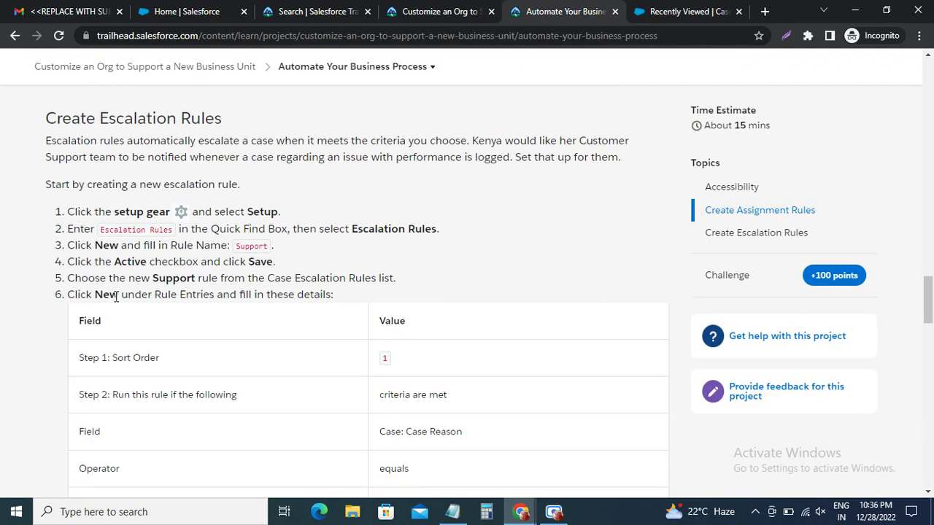
{"action": "left_click_drag", "start_coordinate": [50, 118], "coordinate": [236, 134]}
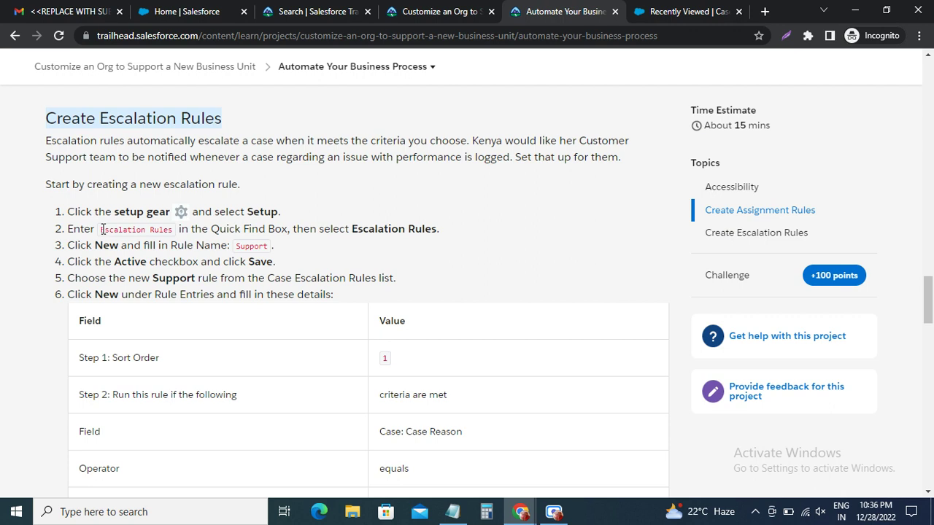
{"action": "left_click_drag", "start_coordinate": [102, 229], "coordinate": [171, 230]}
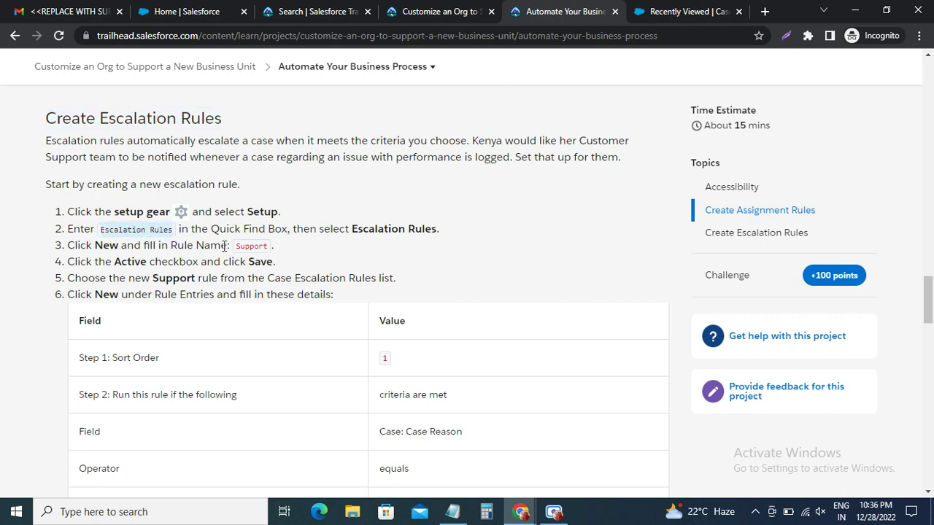
Open Setup, search for "Escalation Rules" and open that page, and close the leftover Cases browser tab.
{"action": "left_click", "coordinate": [640, 19]}
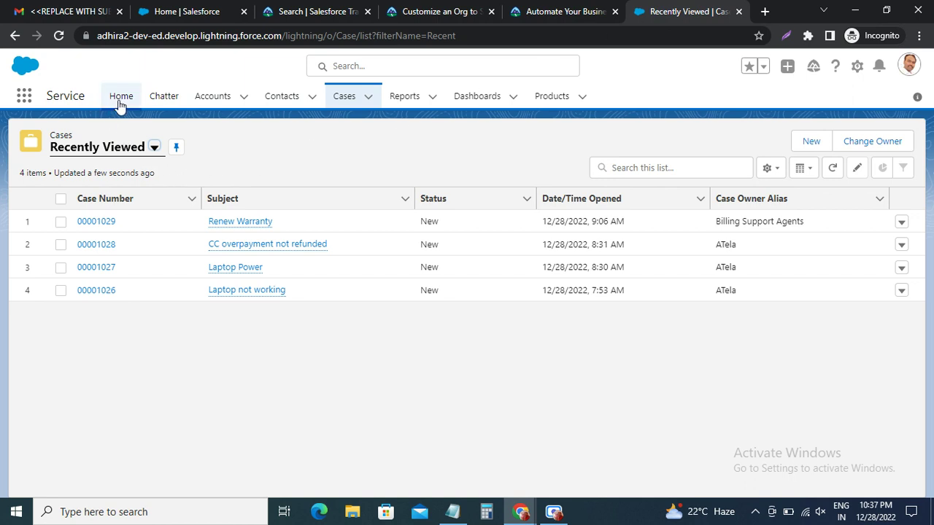
{"action": "left_click", "coordinate": [857, 67]}
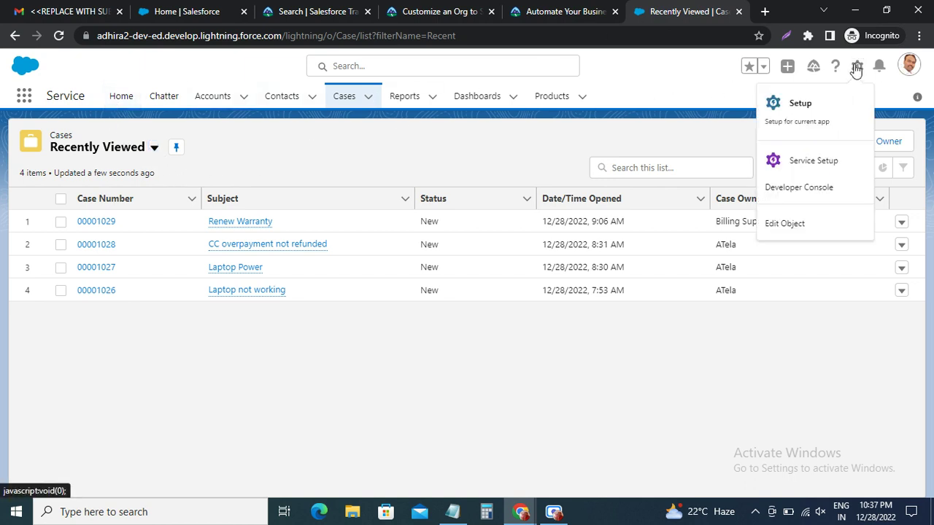
{"action": "left_click", "coordinate": [796, 108]}
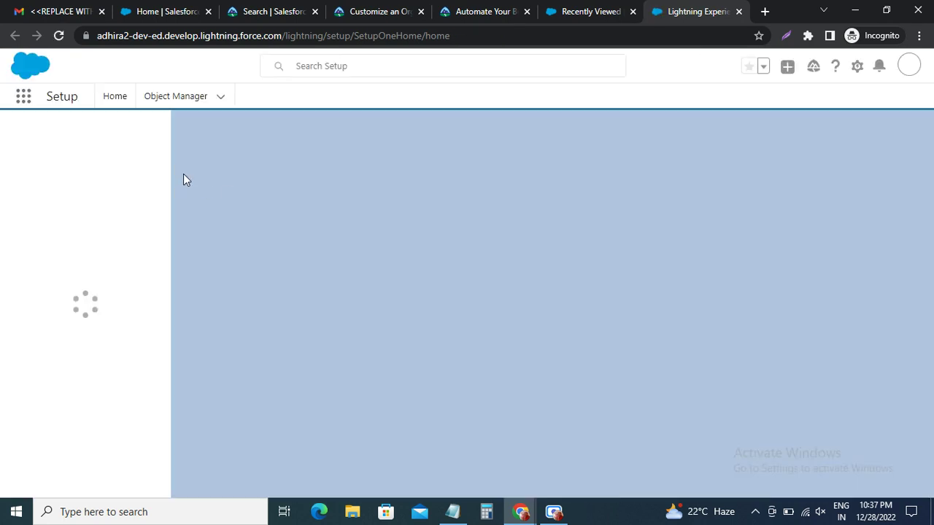
{"action": "left_click", "coordinate": [89, 133]}
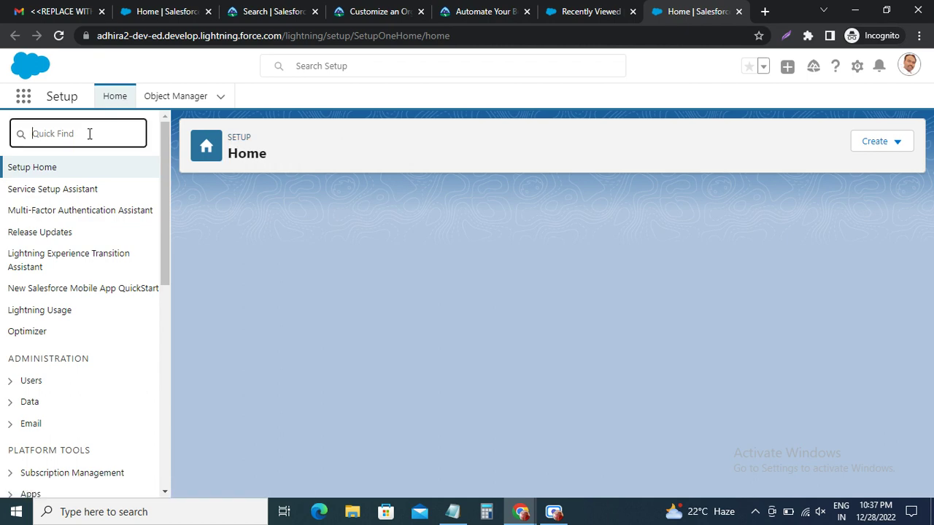
{"action": "type", "text": "Escalation Rules"}
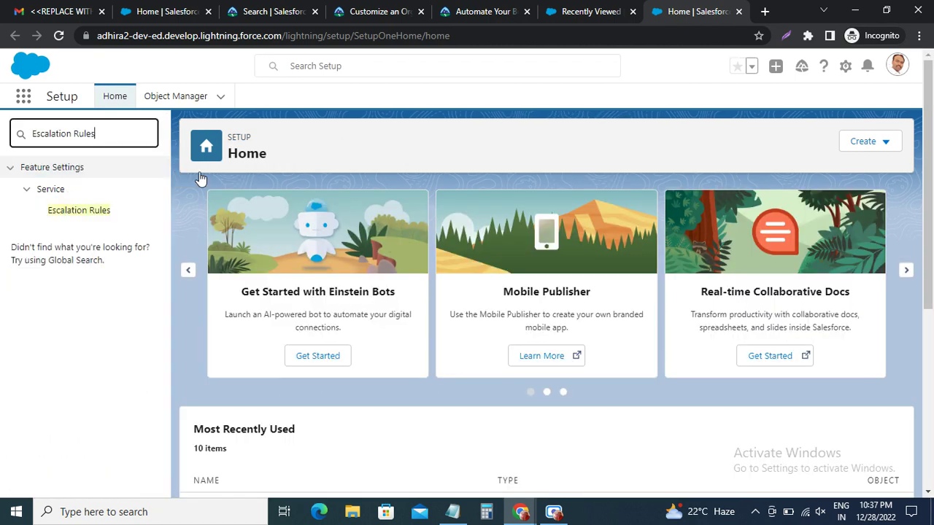
{"action": "left_click", "coordinate": [94, 210]}
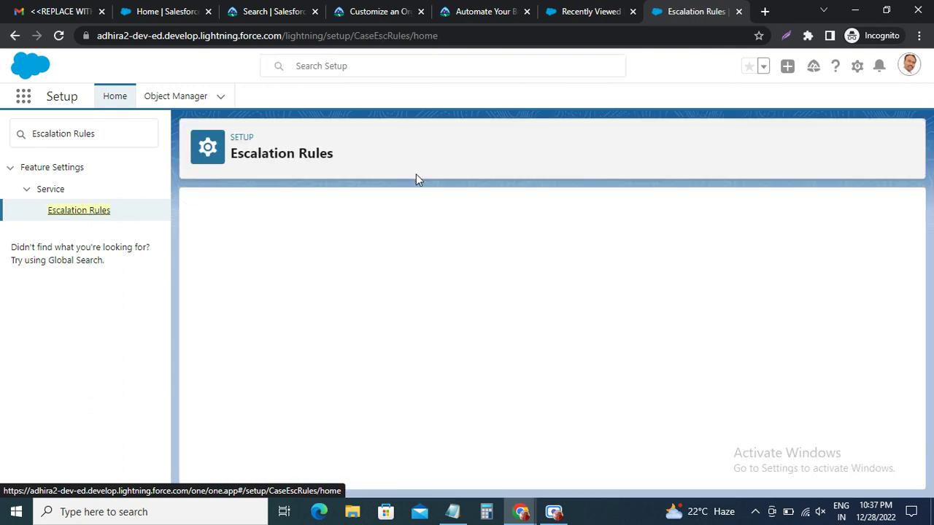
{"action": "left_click", "coordinate": [593, 12]}
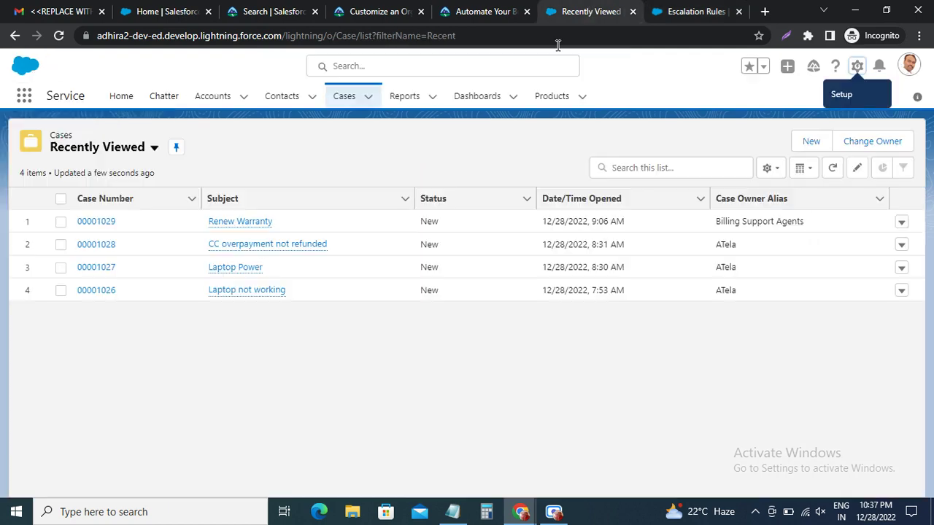
{"action": "left_click", "coordinate": [633, 11]}
Copy the rule name from the Trailhead instructions and start a new case escalation rule named "Support".
{"action": "left_click", "coordinate": [501, 10]}
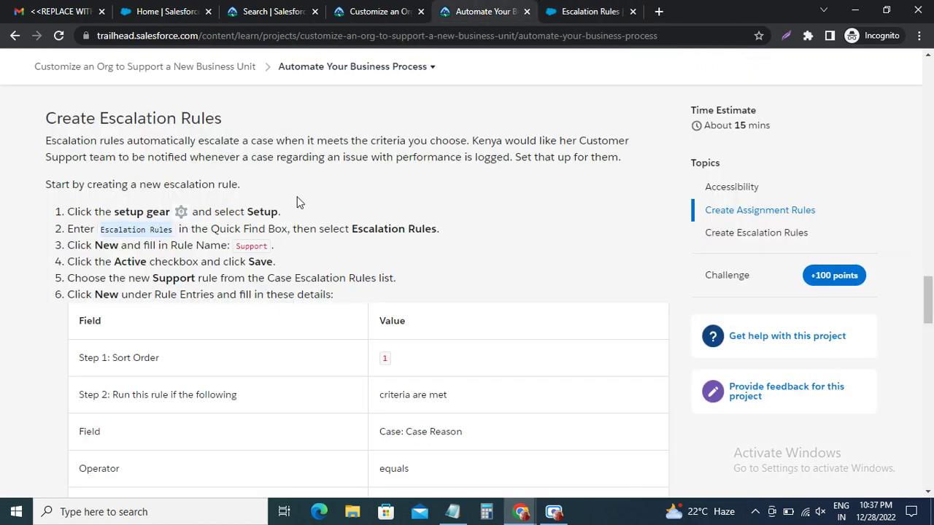
{"action": "double_click", "coordinate": [246, 246]}
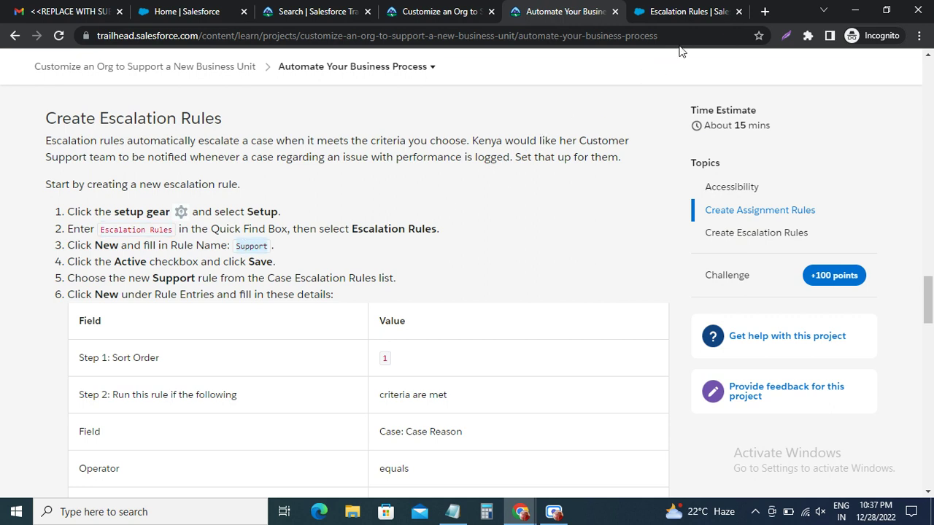
{"action": "left_click", "coordinate": [683, 11]}
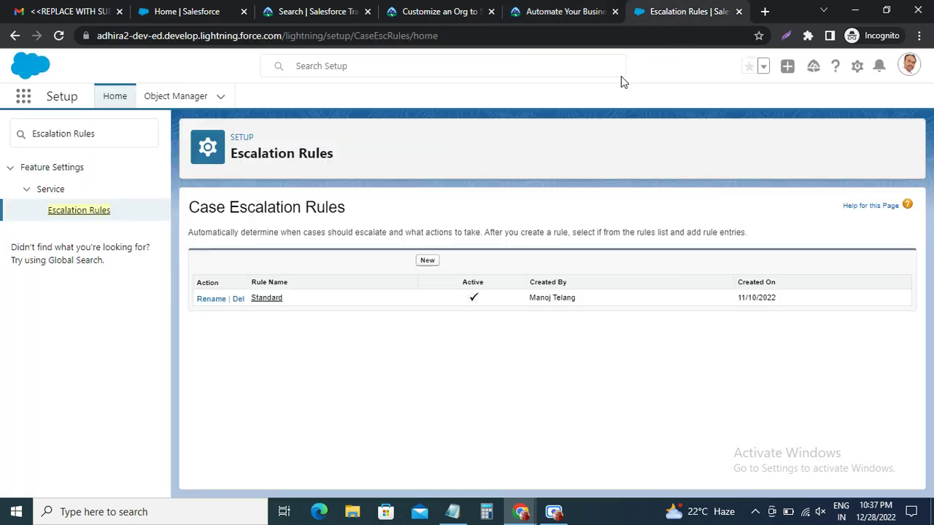
{"action": "left_click", "coordinate": [427, 264]}
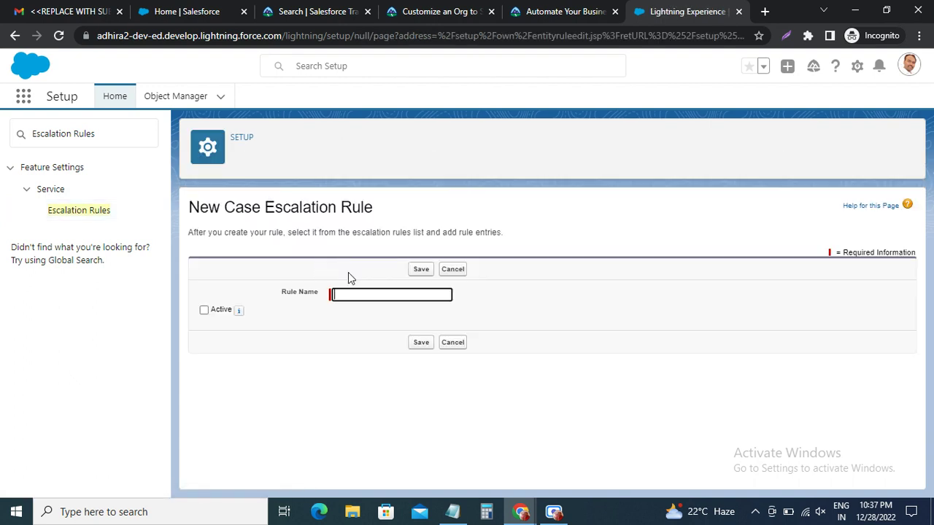
{"action": "type", "text": "Support"}
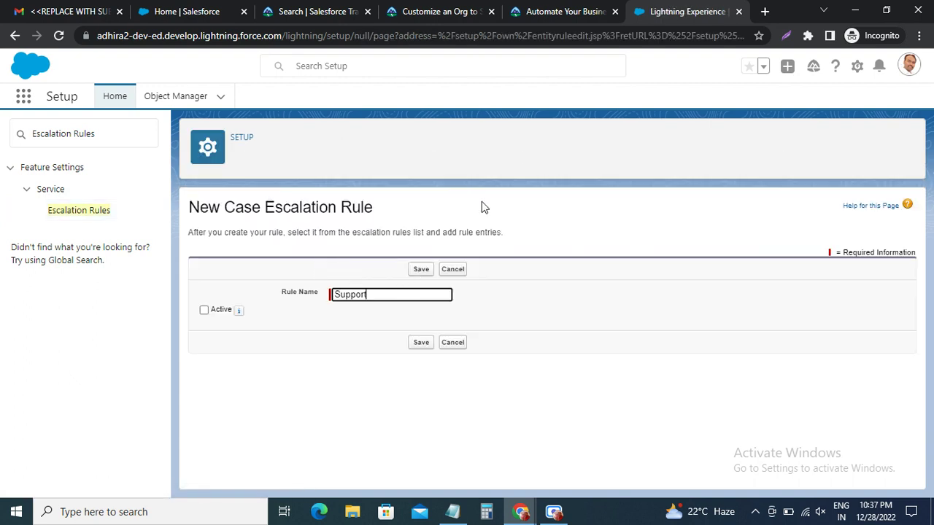
Check the Trailhead instructions, make the new Support escalation rule active and save it.
{"action": "left_click", "coordinate": [555, 11]}
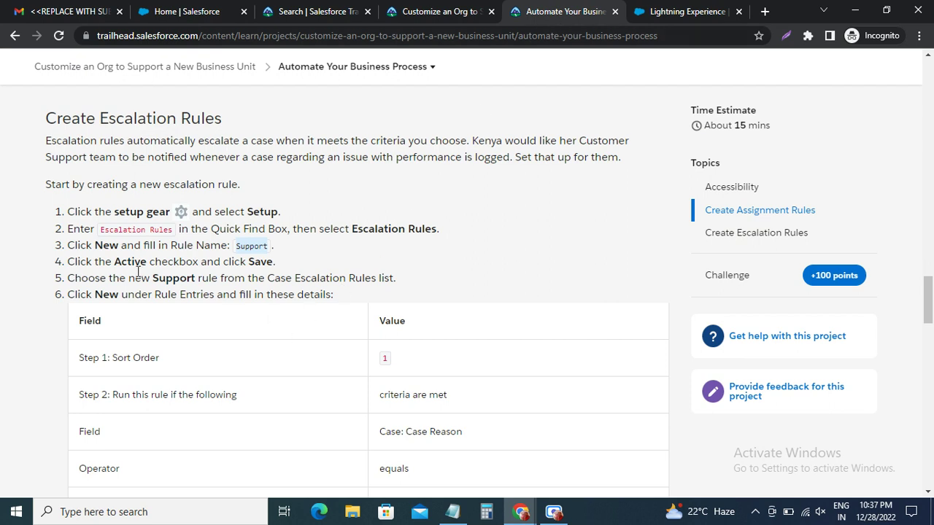
{"action": "left_click", "coordinate": [671, 11]}
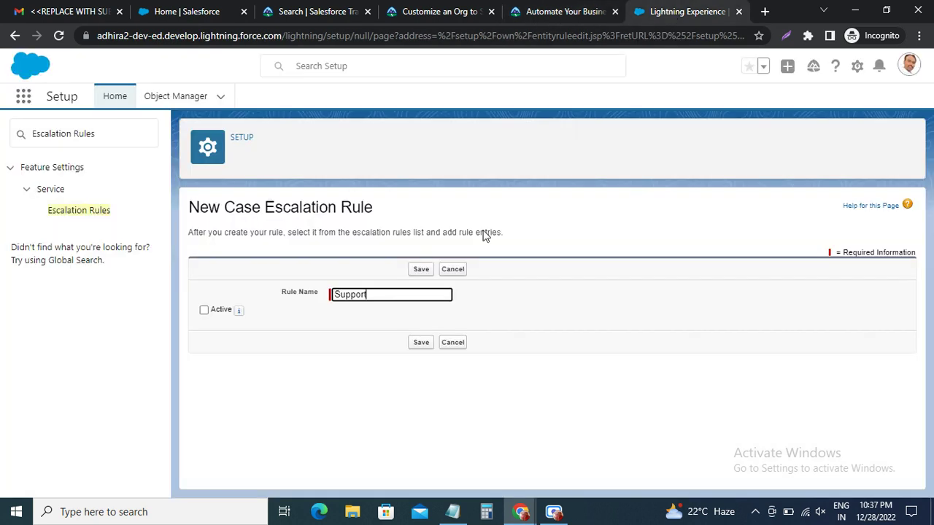
{"action": "left_click", "coordinate": [204, 310]}
{"action": "left_click", "coordinate": [421, 343]}
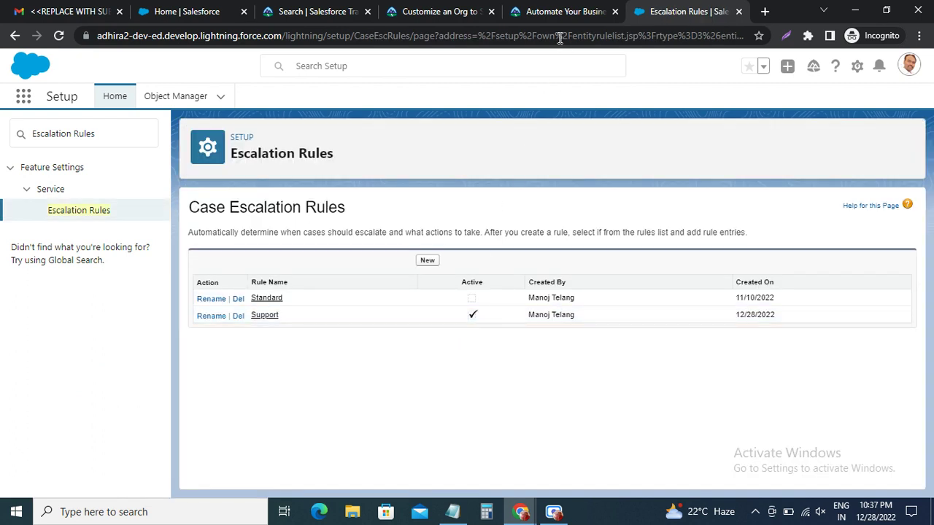
Copy the sort order from the Trailhead table and start a new rule entry for the Support rule with Sort Order 1.
{"action": "left_click", "coordinate": [550, 16]}
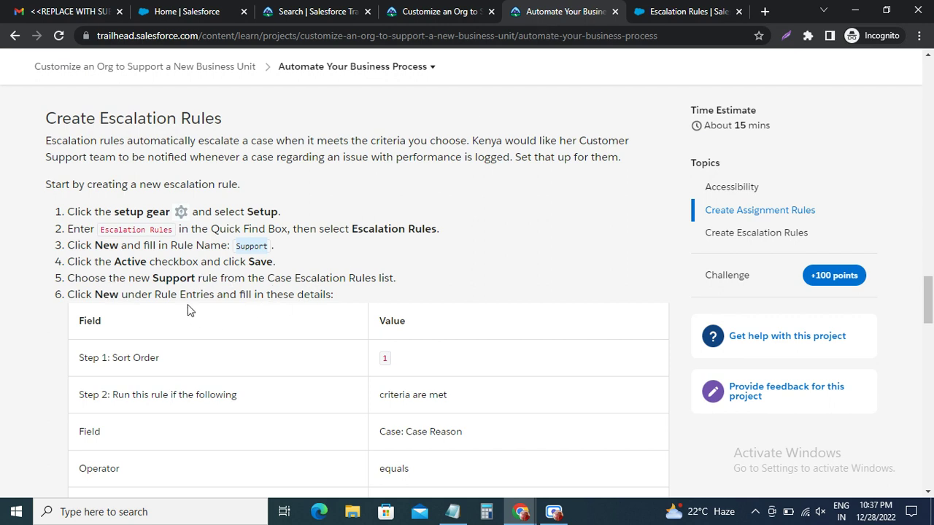
{"action": "double_click", "coordinate": [386, 359]}
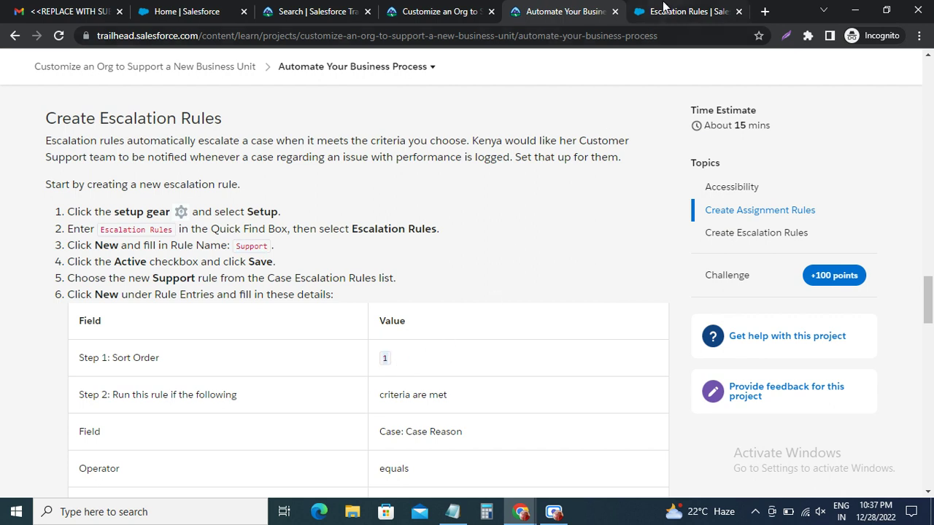
{"action": "left_click", "coordinate": [685, 11]}
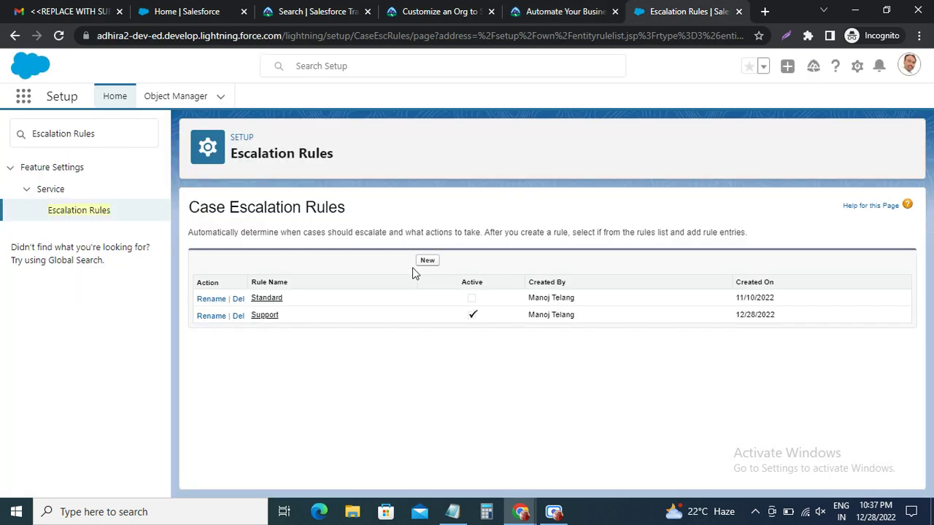
{"action": "left_click", "coordinate": [265, 316]}
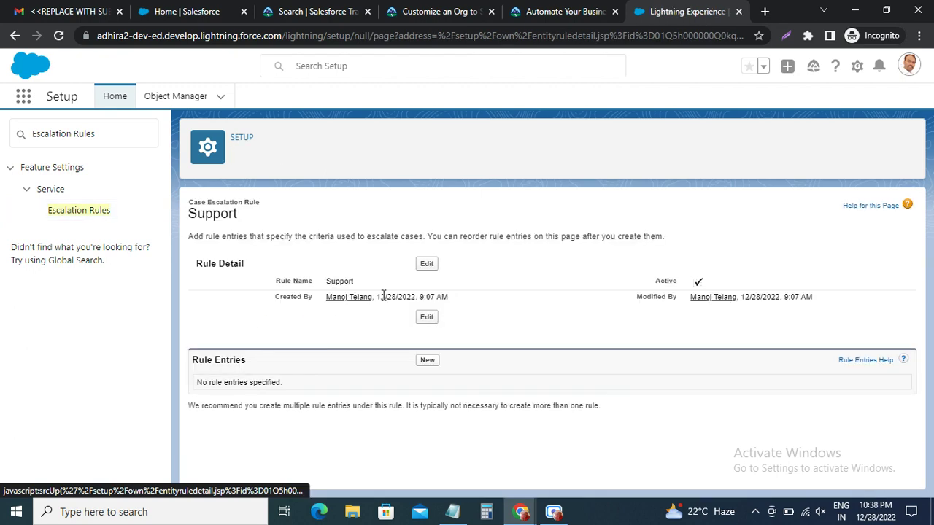
{"action": "left_click", "coordinate": [427, 360]}
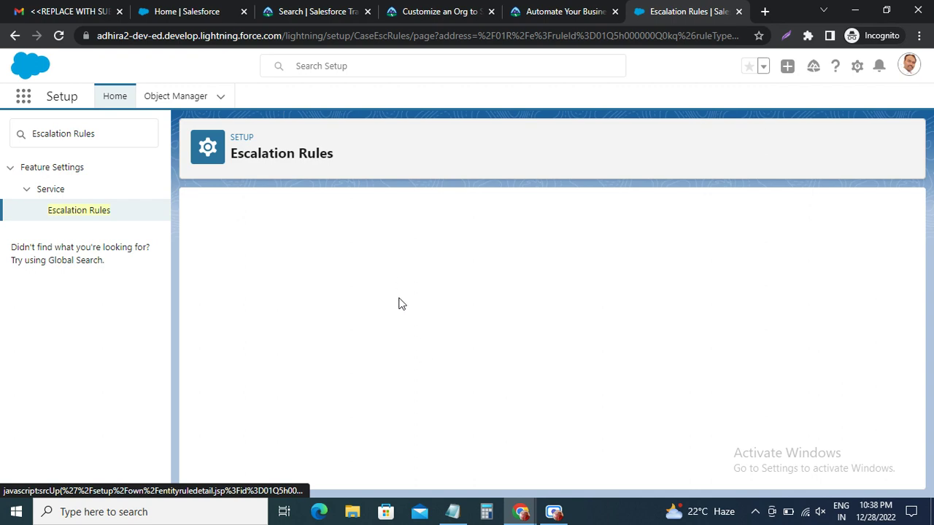
{"action": "left_click", "coordinate": [364, 290]}
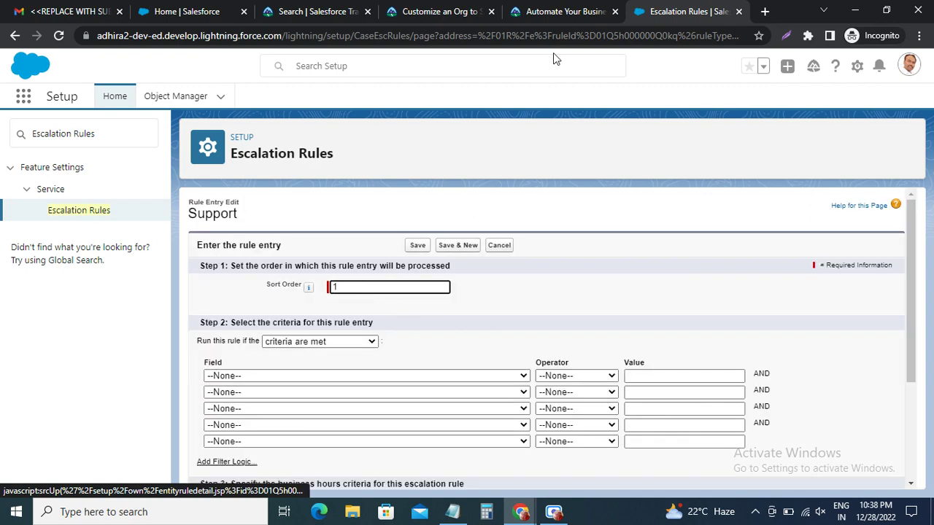
Following the Trailhead table, set the rule entry's first criterion to the field "Case: Case Reason" with the operator "equals".
{"action": "left_click", "coordinate": [565, 11]}
{"action": "scroll", "coordinate": [361, 328], "scroll_direction": "down", "scroll_amount": 2}
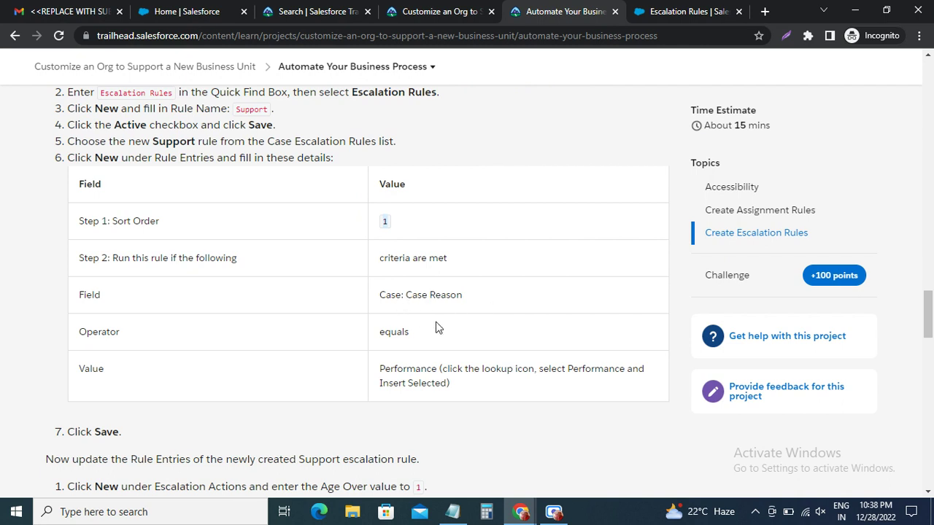
{"action": "left_click", "coordinate": [673, 19]}
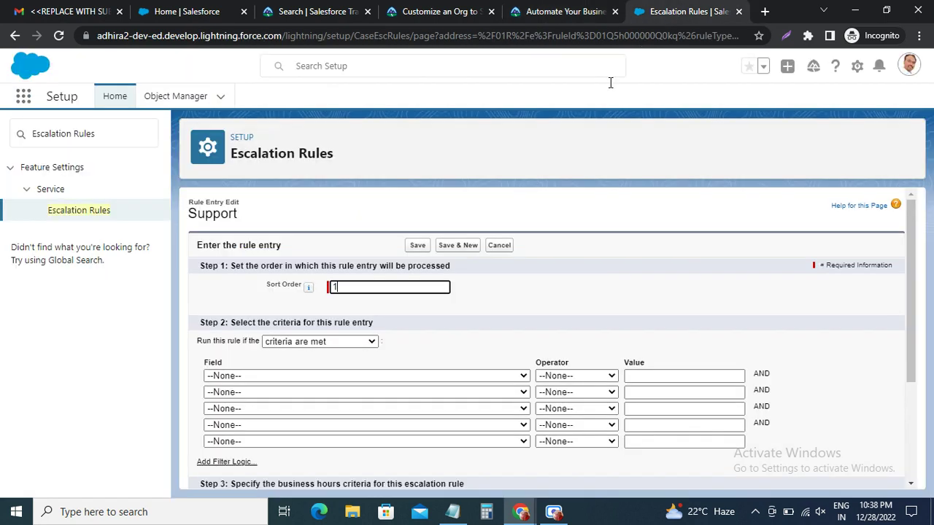
{"action": "left_click", "coordinate": [297, 376]}
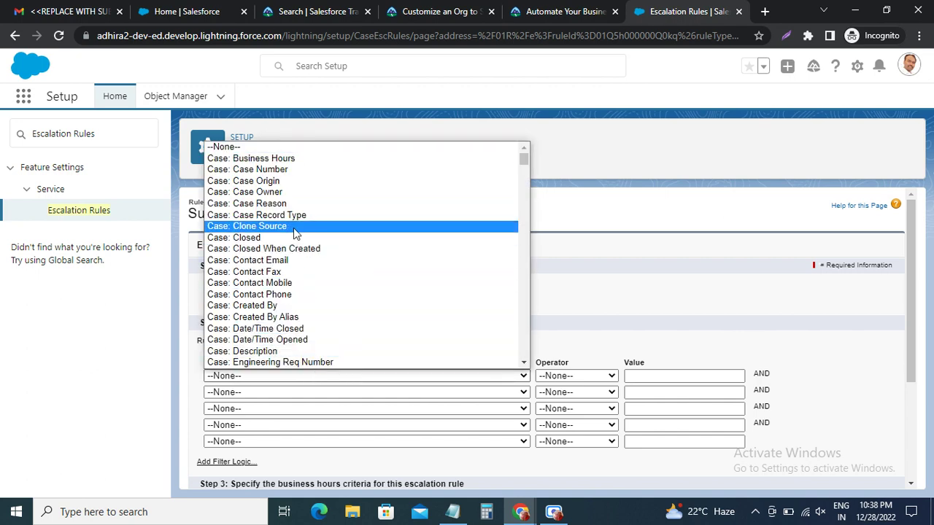
{"action": "left_click", "coordinate": [294, 204]}
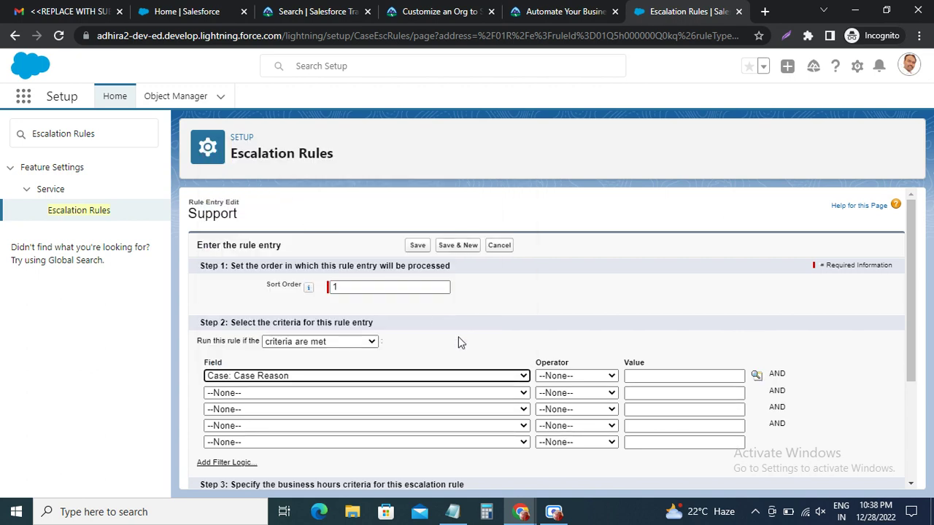
{"action": "left_click", "coordinate": [549, 376]}
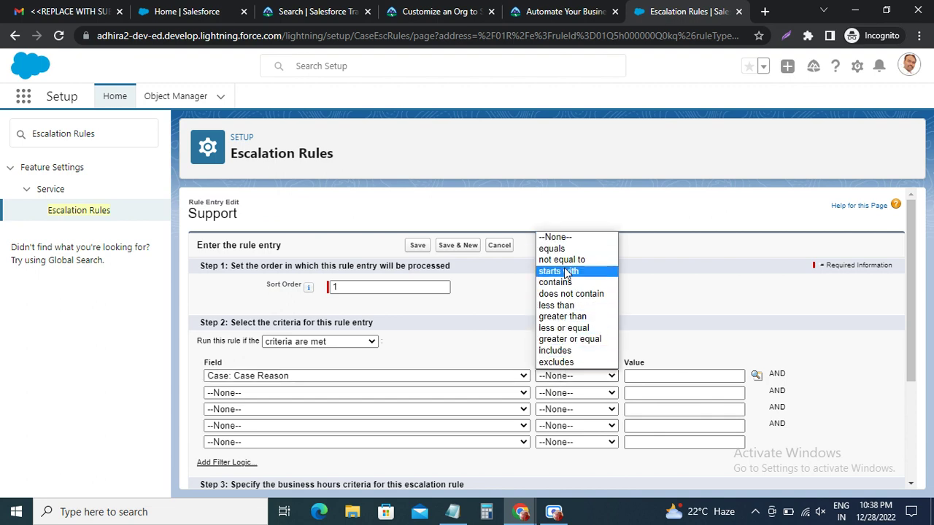
{"action": "left_click", "coordinate": [556, 248]}
Check the required value in Trailhead and insert "Performance" from the lookup as the Case Reason criterion's value.
{"action": "left_click", "coordinate": [540, 14]}
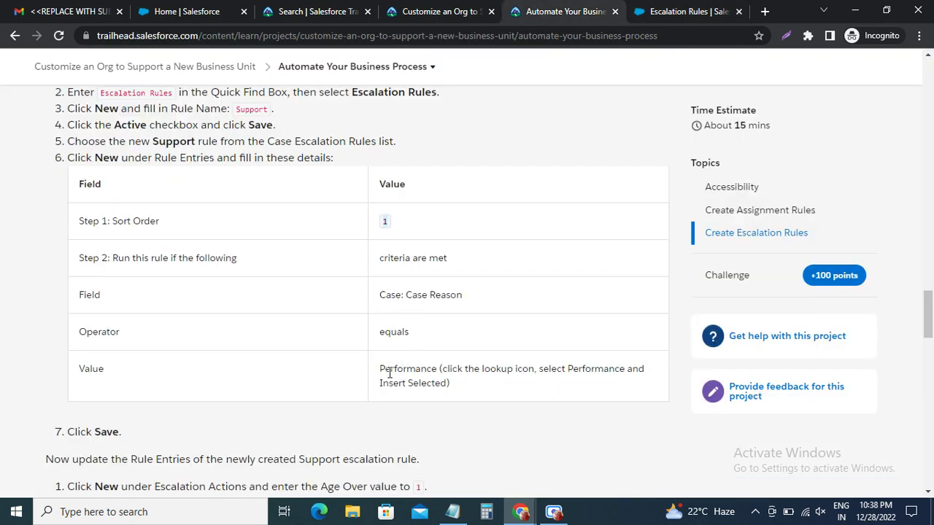
{"action": "left_click", "coordinate": [688, 11]}
{"action": "left_click", "coordinate": [756, 375]}
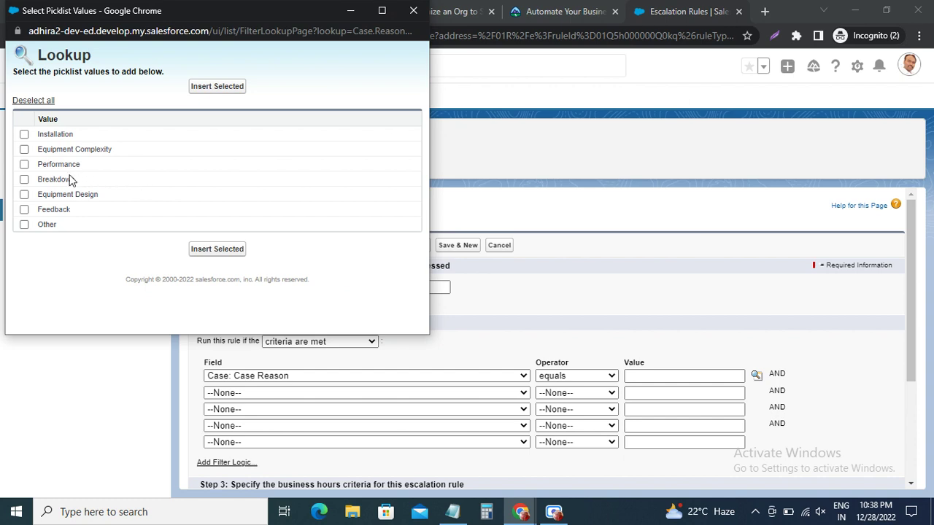
{"action": "left_click", "coordinate": [57, 165]}
{"action": "left_click", "coordinate": [218, 250]}
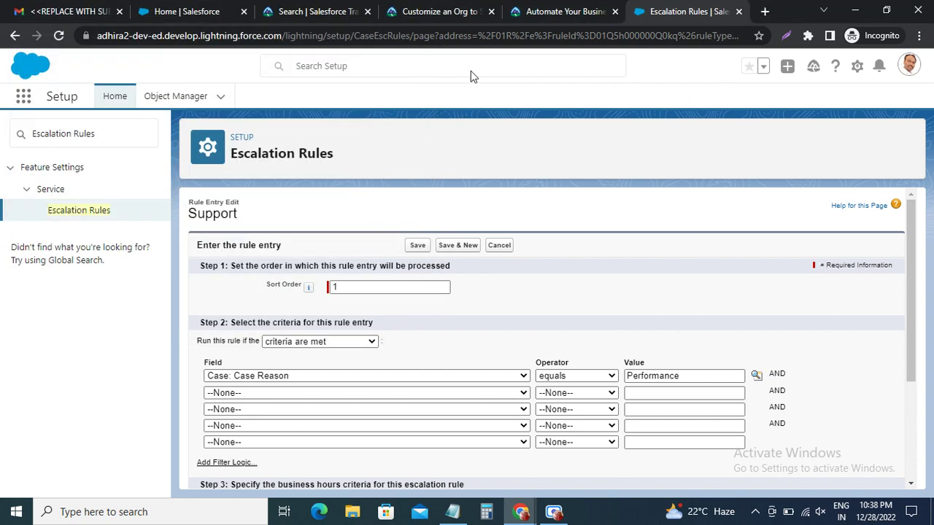
Check Trailhead's instruction after the criteria table and save the Support rule entry.
{"action": "left_click", "coordinate": [535, 12]}
{"action": "scroll", "coordinate": [162, 313], "scroll_direction": "down", "scroll_amount": 2}
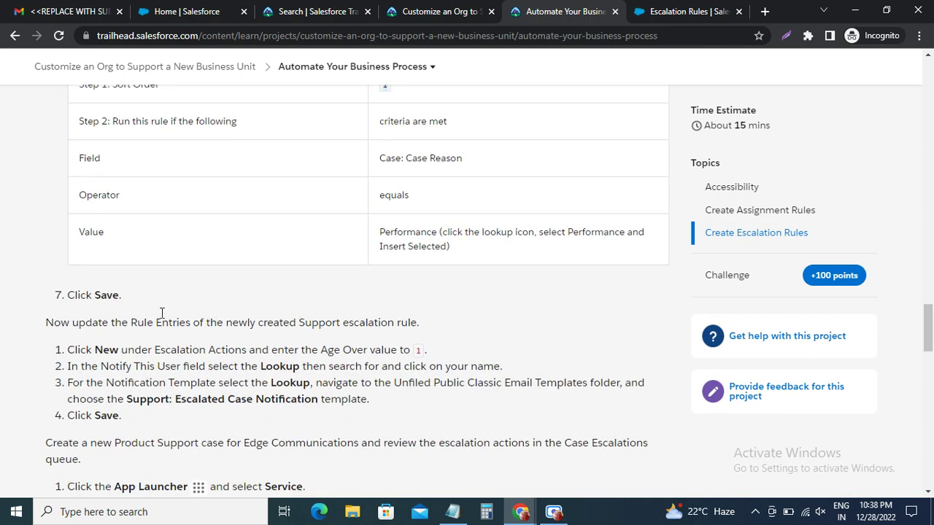
{"action": "double_click", "coordinate": [107, 299]}
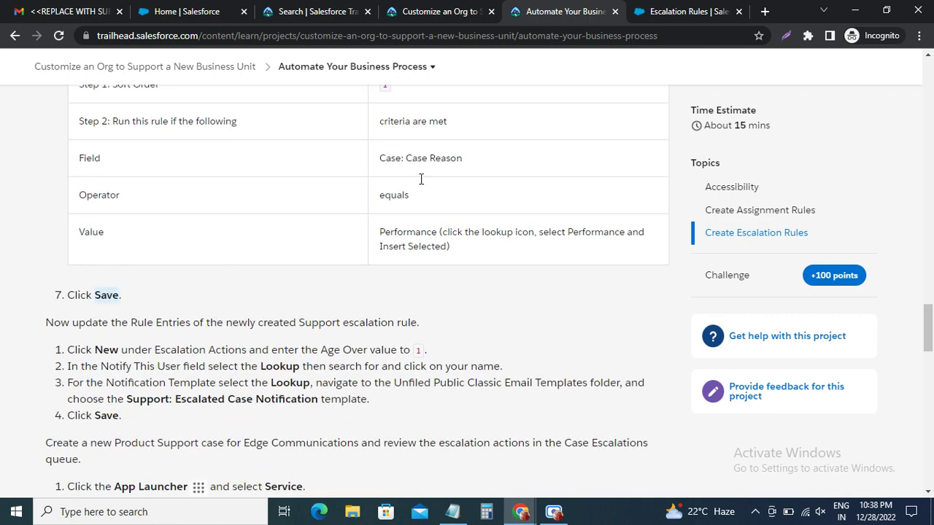
{"action": "left_click", "coordinate": [655, 11]}
{"action": "scroll", "coordinate": [457, 332], "scroll_direction": "down", "scroll_amount": 3}
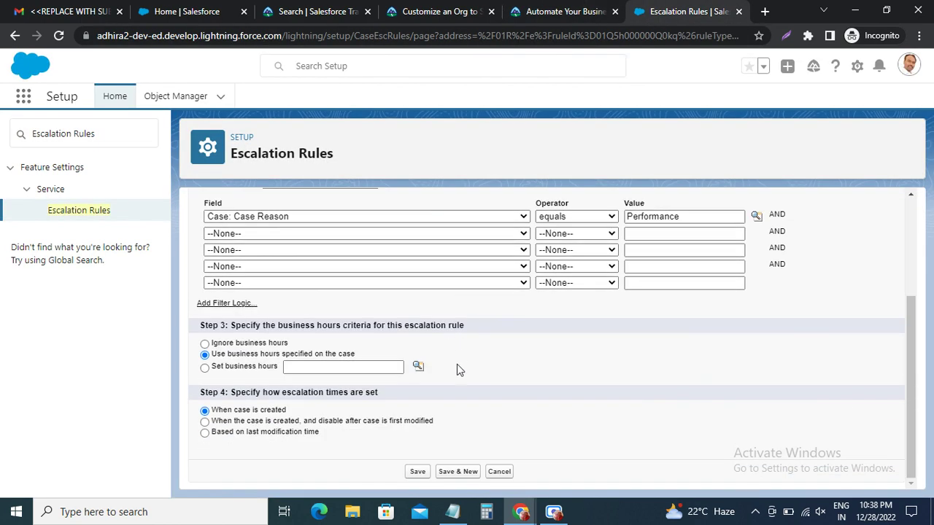
{"action": "left_click", "coordinate": [417, 471]}
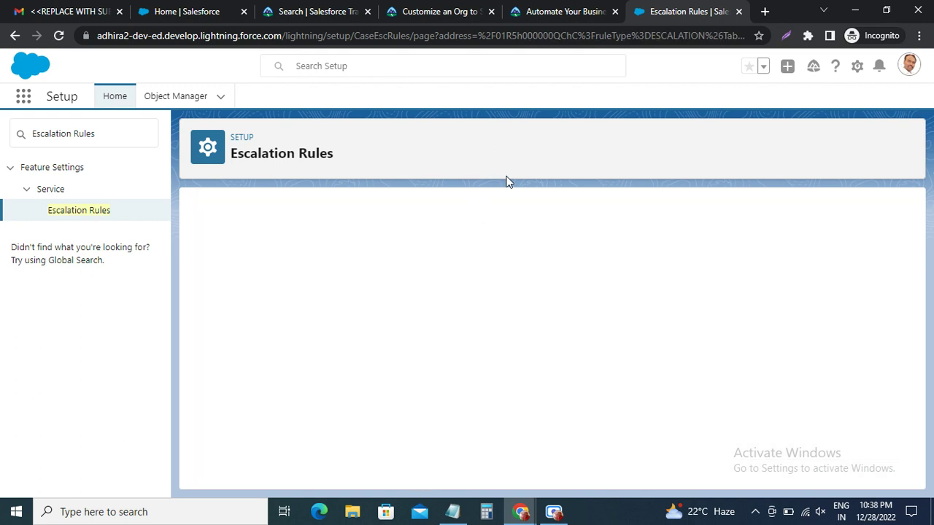
Following Trailhead, start a new escalation action for the Support rule entry and set Age Over to 1.
{"action": "left_click", "coordinate": [563, 11]}
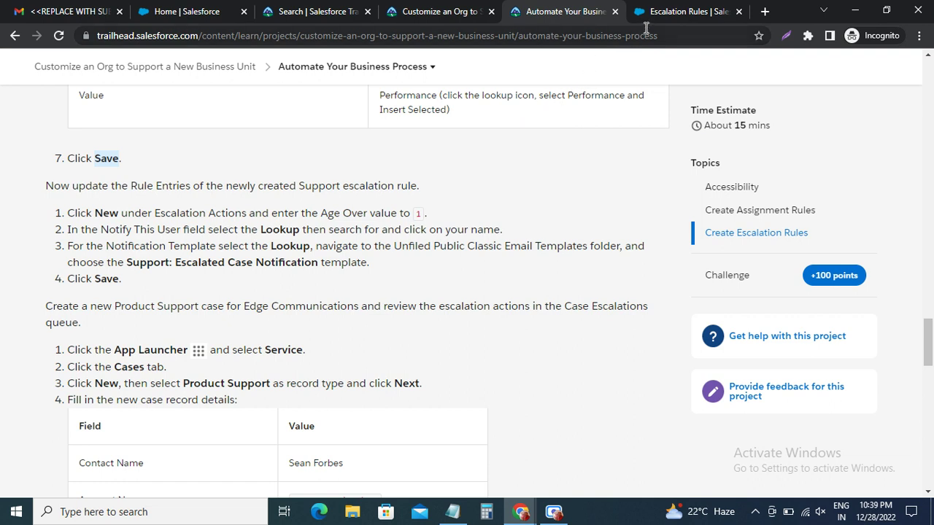
{"action": "left_click", "coordinate": [666, 14]}
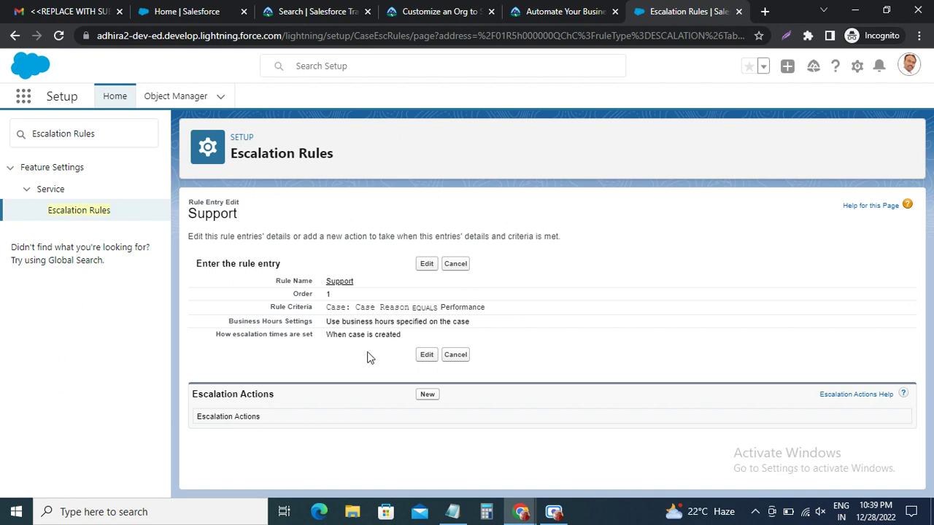
{"action": "left_click", "coordinate": [429, 394]}
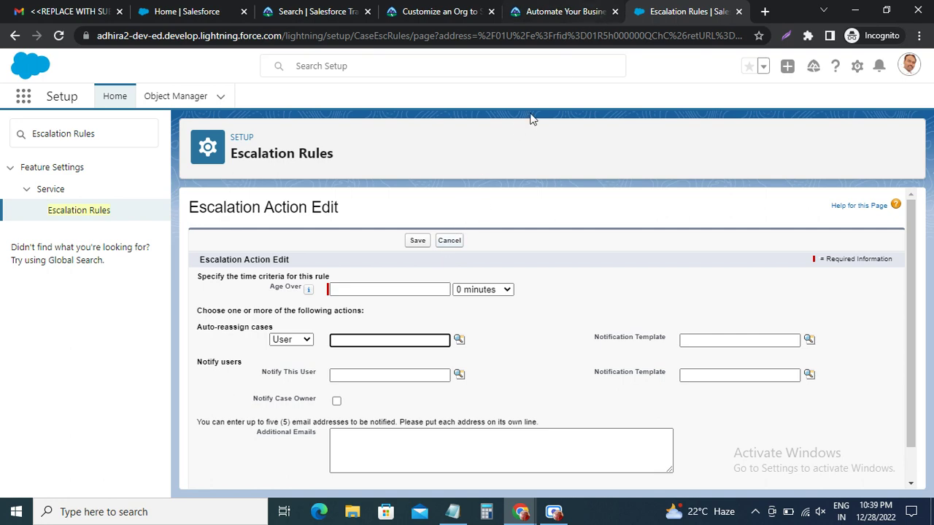
{"action": "left_click", "coordinate": [567, 11]}
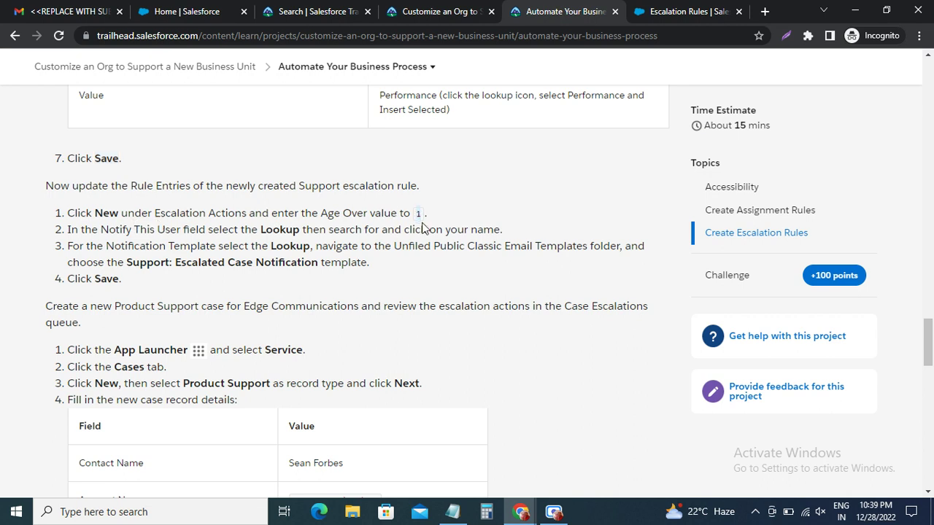
{"action": "left_click", "coordinate": [657, 10]}
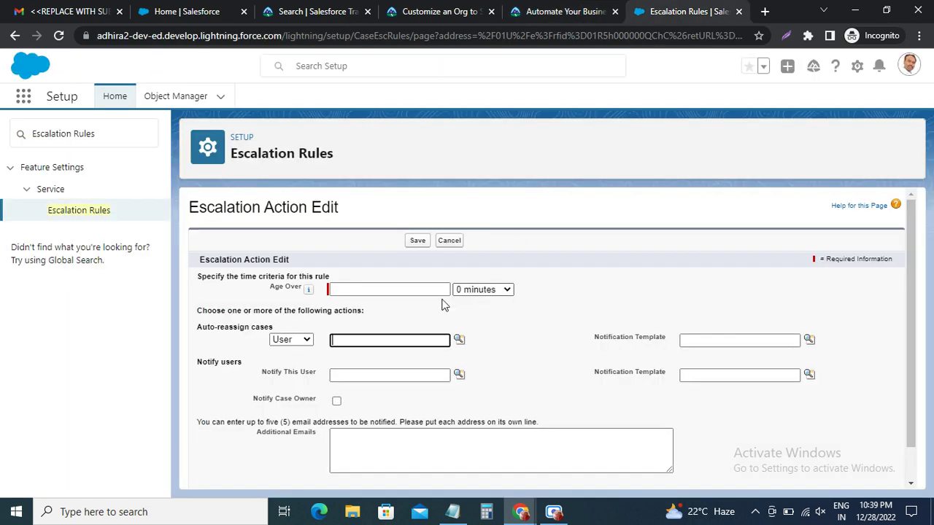
{"action": "left_click", "coordinate": [345, 286]}
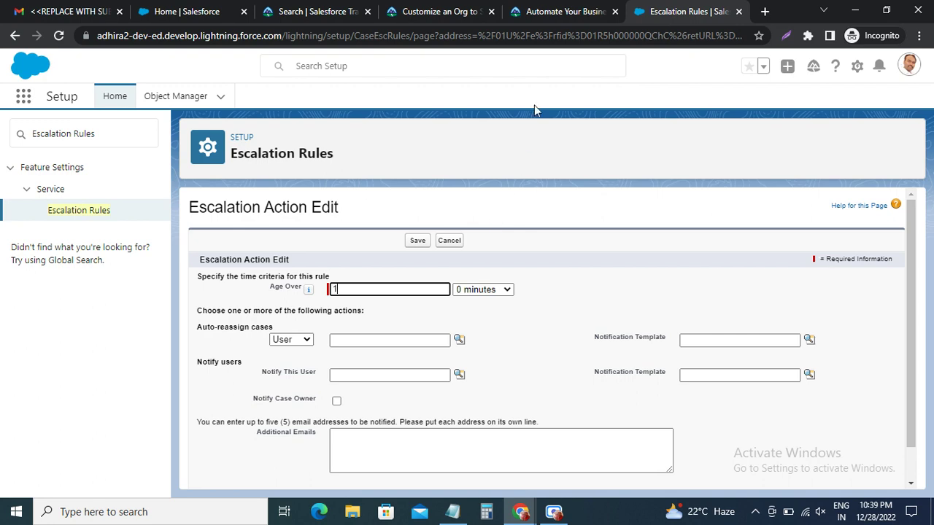
Check Trailhead's notification instructions and fill Notify This User with your own user name from the lookup.
{"action": "left_click", "coordinate": [562, 11]}
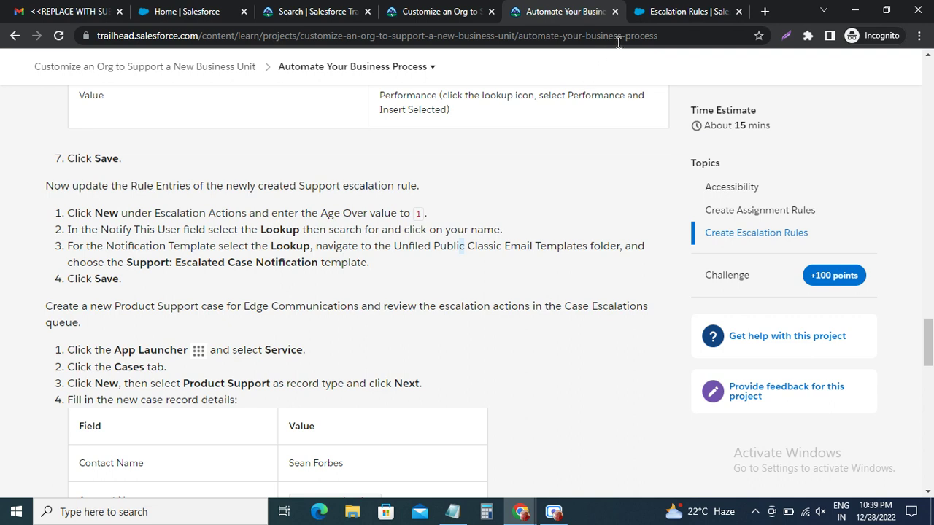
{"action": "left_click", "coordinate": [677, 12]}
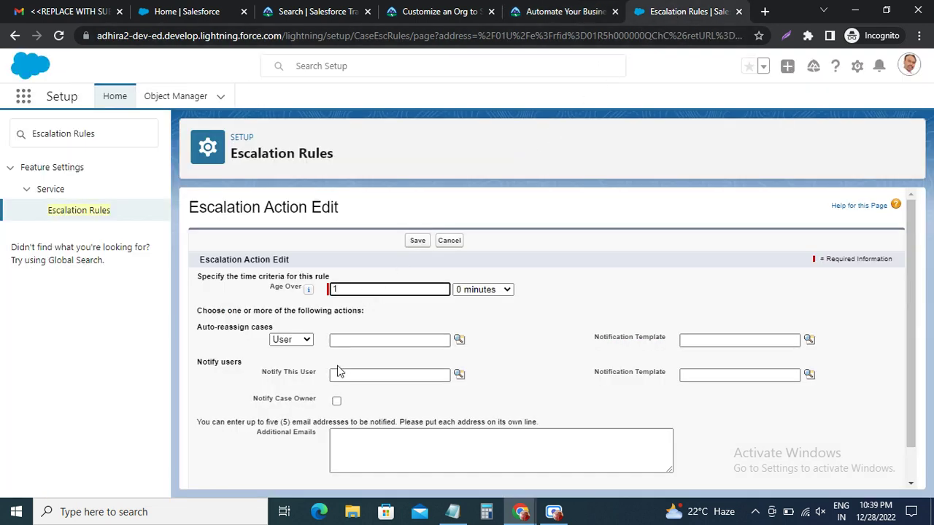
{"action": "left_click", "coordinate": [520, 13]}
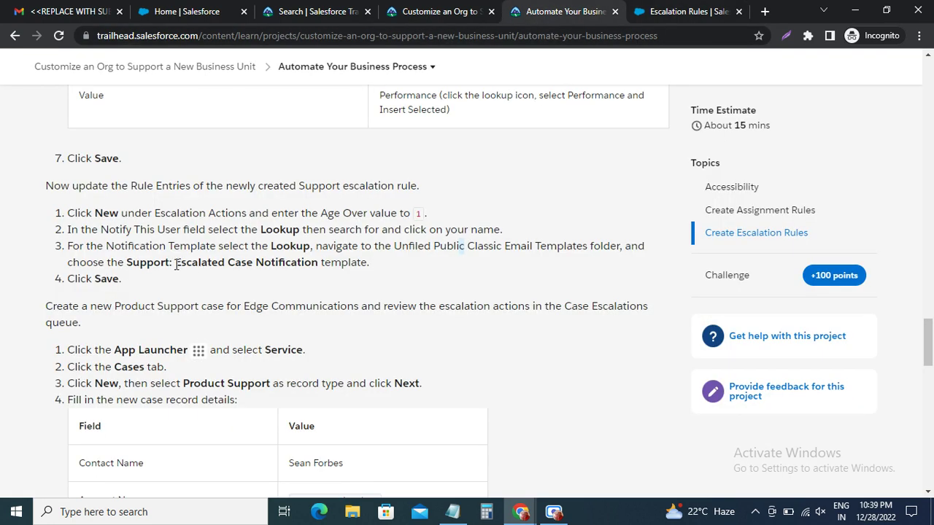
{"action": "left_click_drag", "start_coordinate": [136, 230], "coordinate": [178, 230]}
{"action": "left_click", "coordinate": [660, 12]}
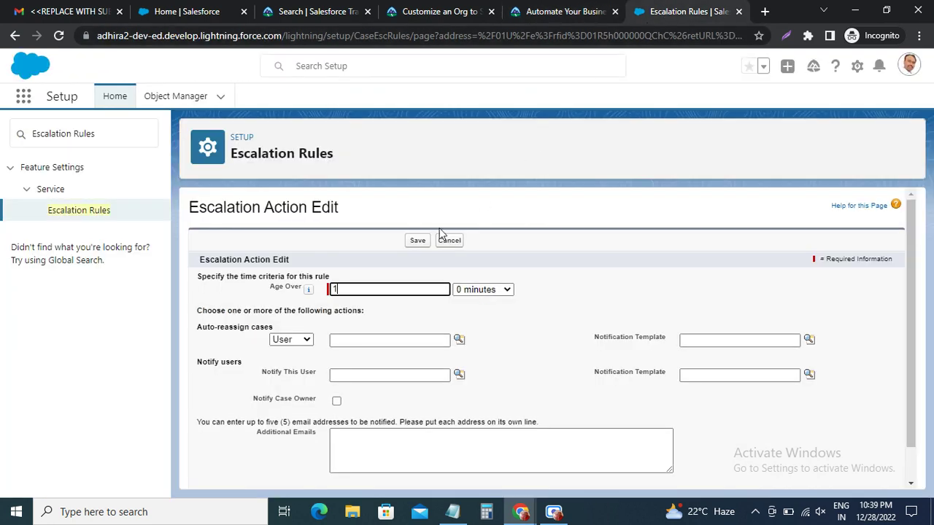
{"action": "left_click", "coordinate": [459, 375]}
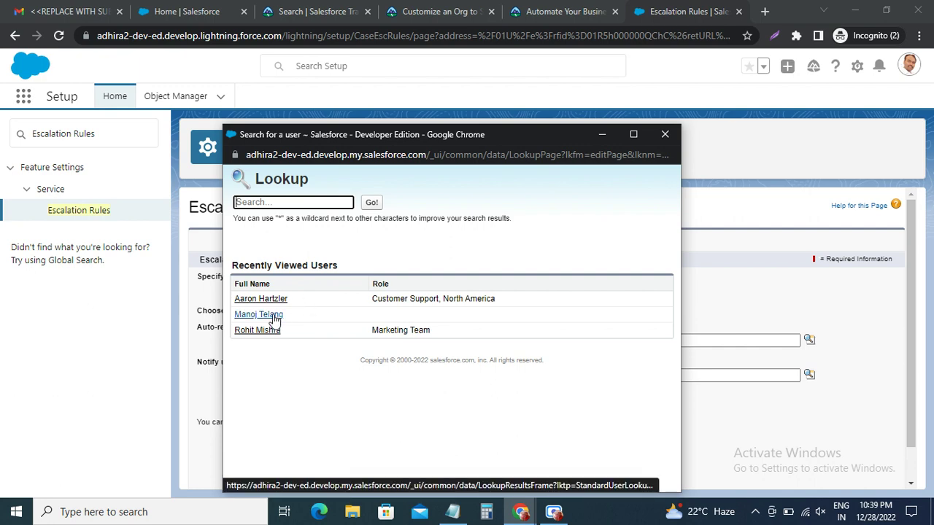
{"action": "left_click", "coordinate": [275, 315]}
Recheck Trailhead and choose "Support: Escalated Case Notification" from the lookup as the Notification Template under Auto-reassign cases.
{"action": "left_click", "coordinate": [550, 13]}
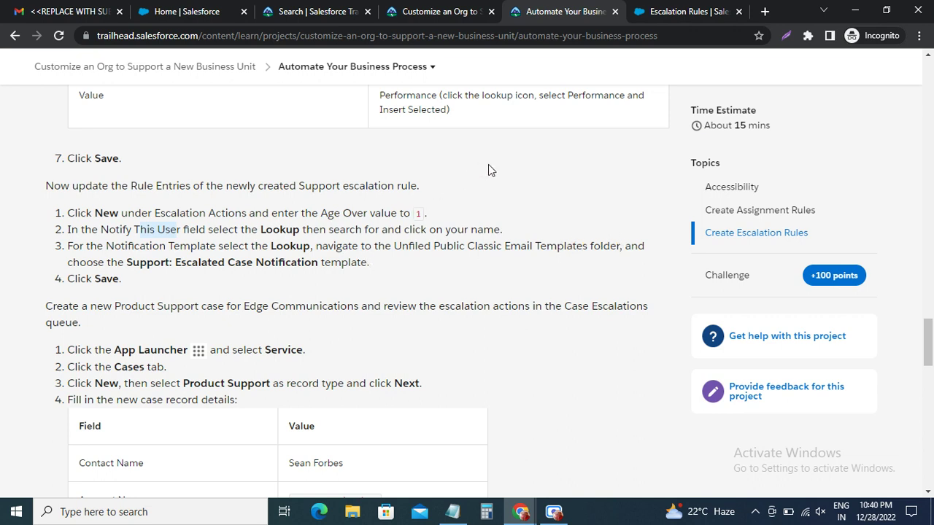
{"action": "left_click", "coordinate": [661, 19]}
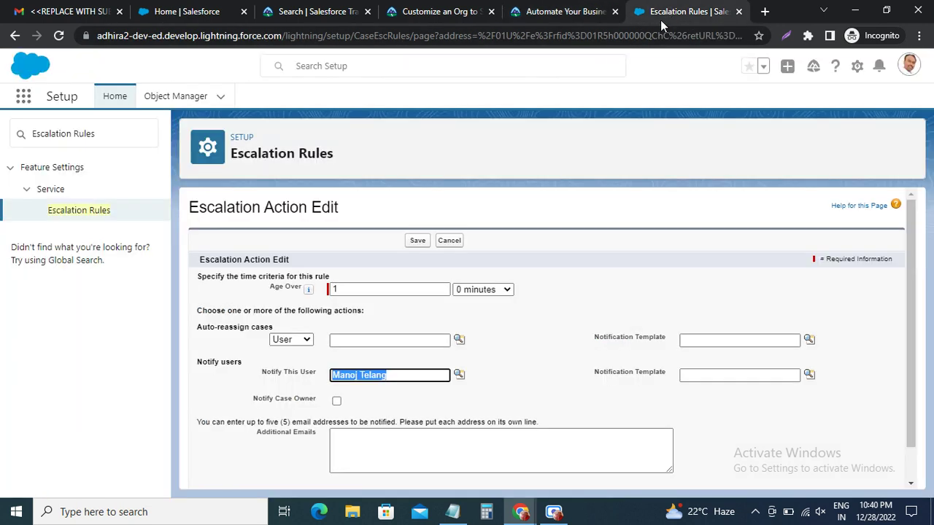
{"action": "scroll", "coordinate": [448, 269], "scroll_direction": "down", "scroll_amount": 1}
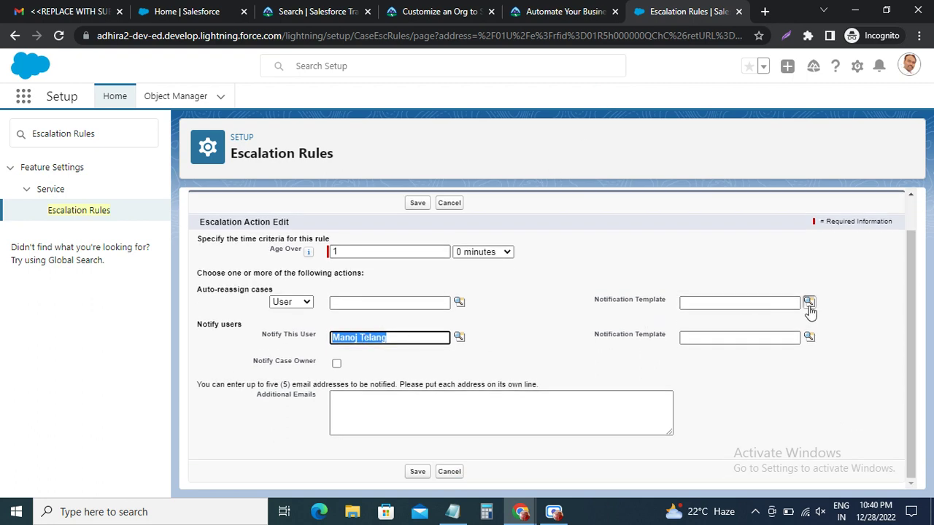
{"action": "left_click", "coordinate": [505, 13]}
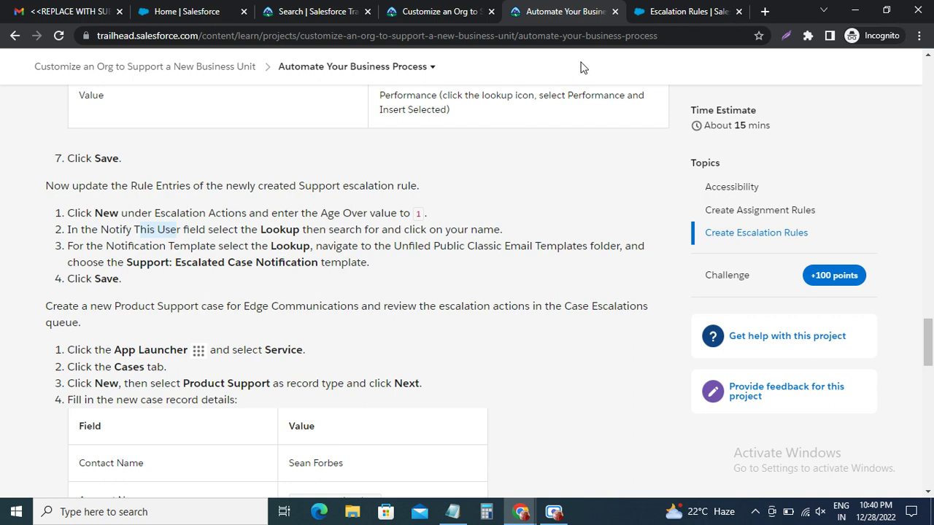
{"action": "left_click", "coordinate": [672, 11]}
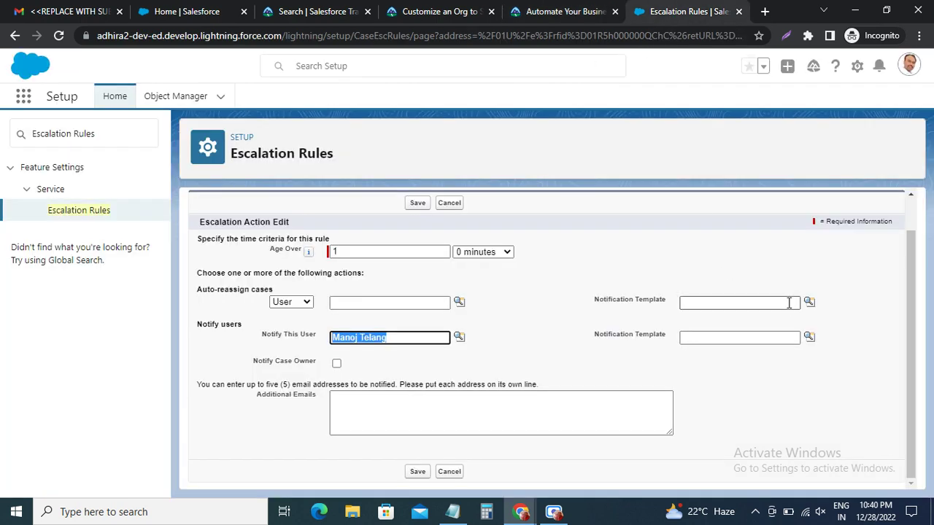
{"action": "left_click", "coordinate": [809, 302]}
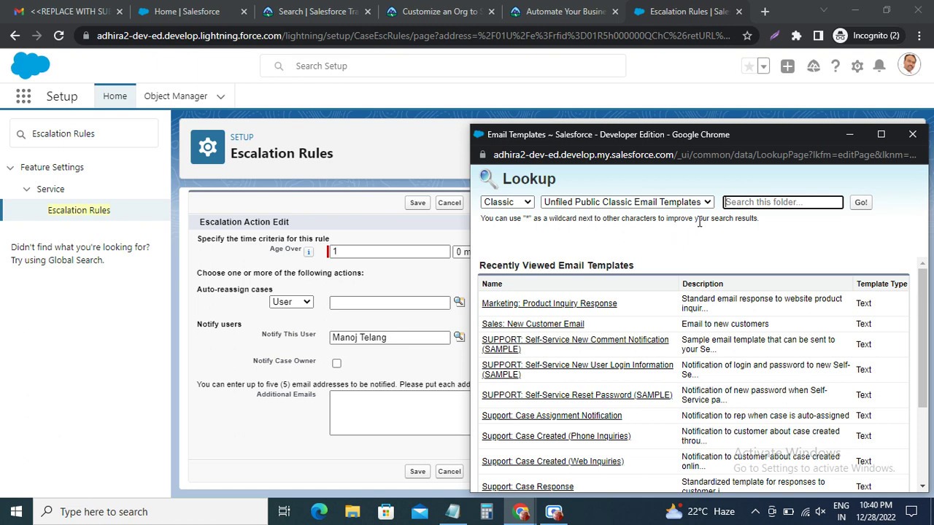
{"action": "type", "text": "E"}
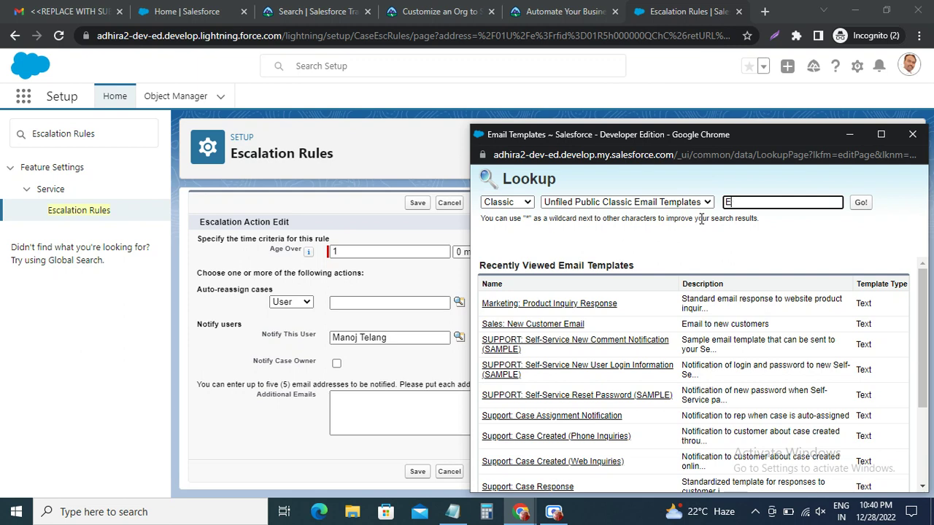
{"action": "key", "text": "BackSpace"}
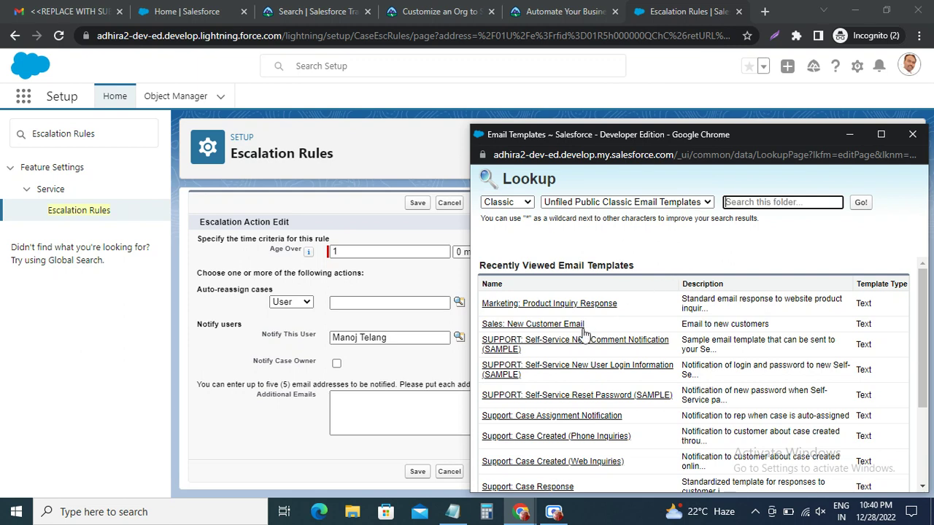
{"action": "scroll", "coordinate": [584, 332], "scroll_direction": "down", "scroll_amount": 1}
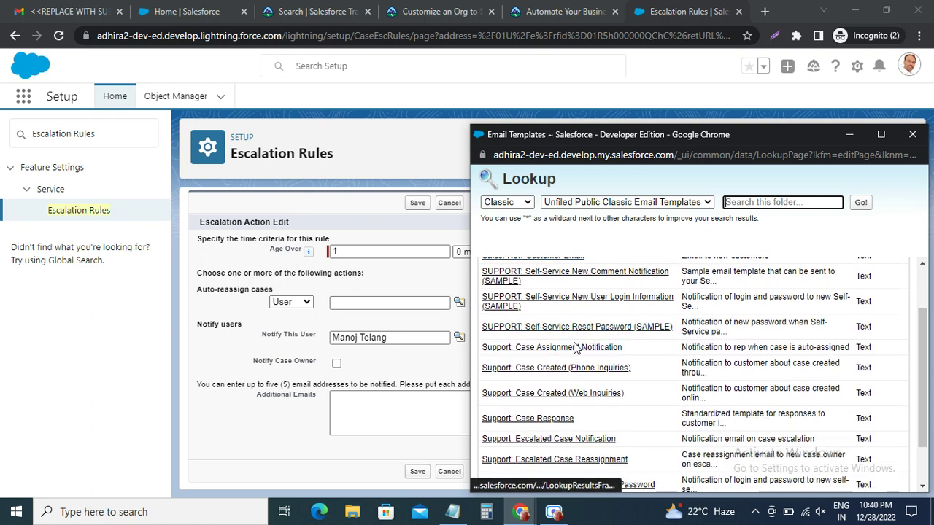
{"action": "scroll", "coordinate": [575, 344], "scroll_direction": "up", "scroll_amount": 1}
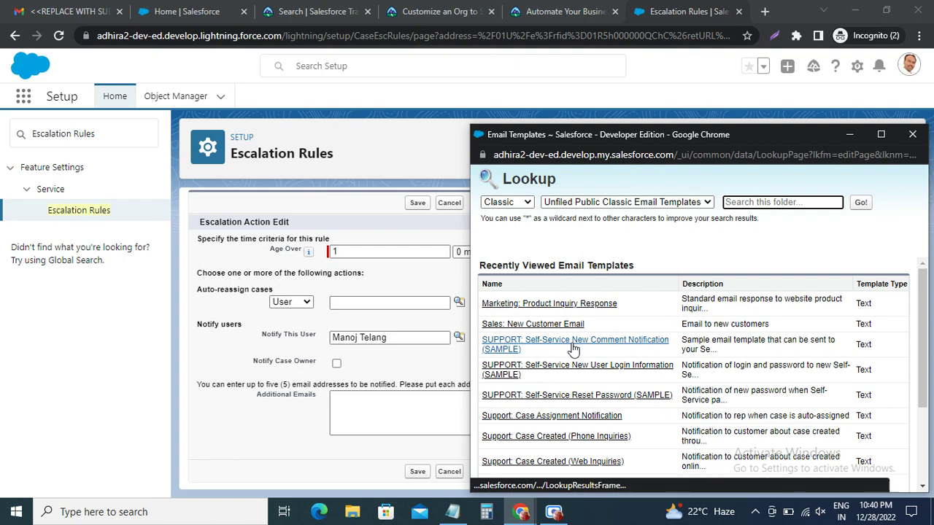
{"action": "scroll", "coordinate": [575, 344], "scroll_direction": "down", "scroll_amount": 1}
{"action": "scroll", "coordinate": [575, 350], "scroll_direction": "down", "scroll_amount": 1}
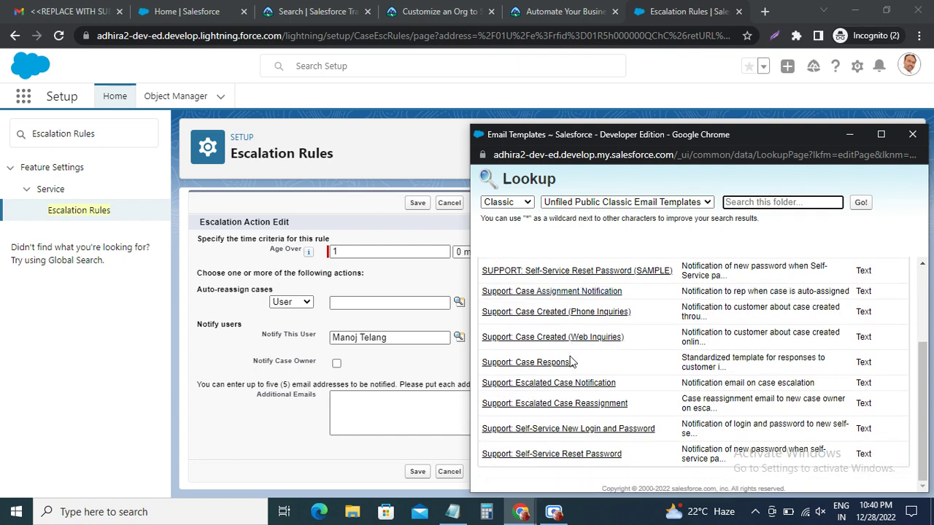
{"action": "left_click", "coordinate": [562, 383]}
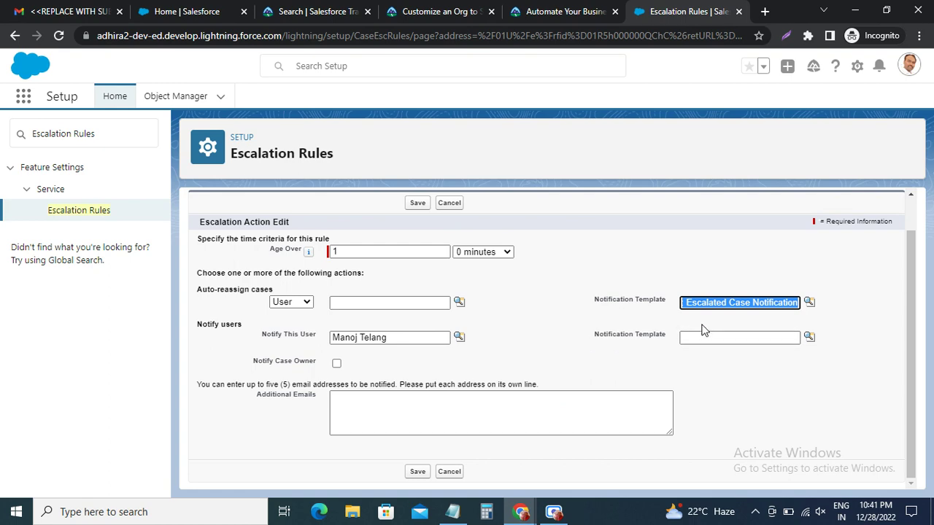
Confirm the last instruction in Trailhead and try to save the escalation action.
{"action": "left_click", "coordinate": [555, 12]}
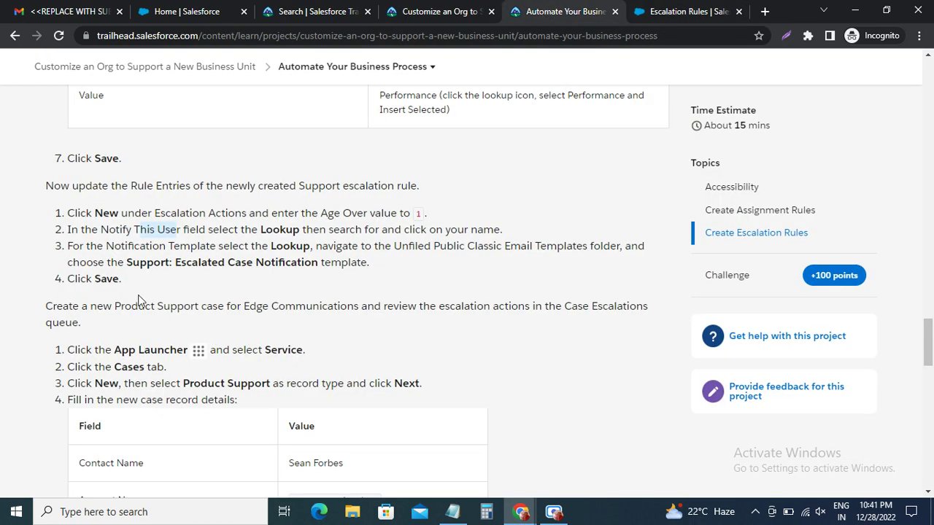
{"action": "left_click", "coordinate": [673, 11]}
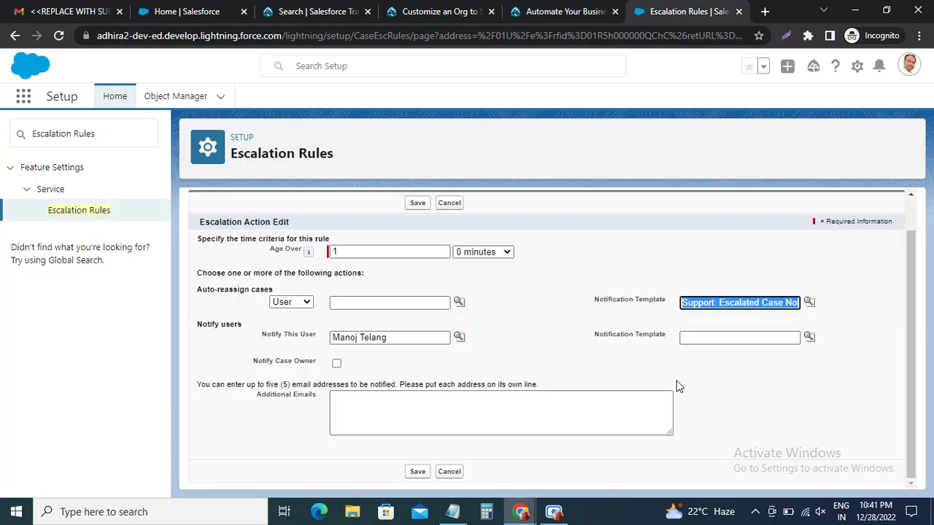
{"action": "left_click", "coordinate": [417, 472]}
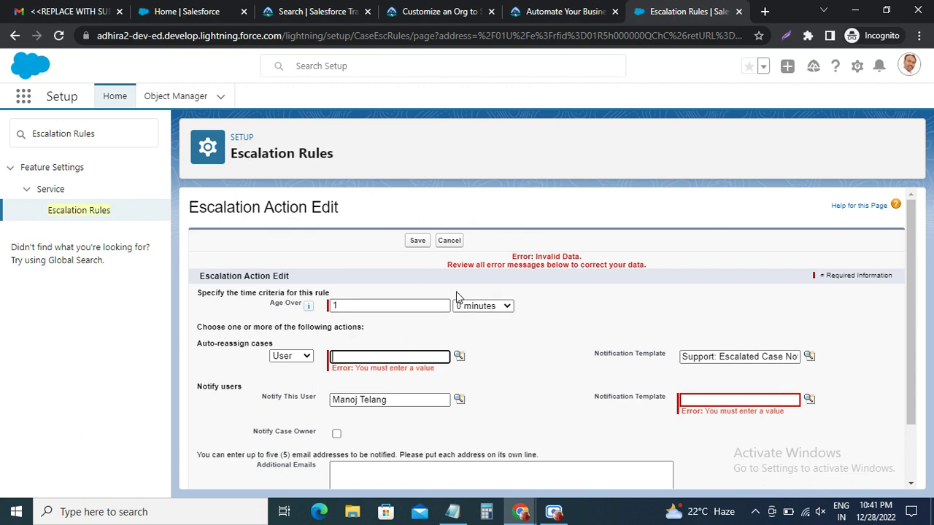
Recheck Trailhead's escalation action instructions and choose "Support: Escalated Case Notification" as the Notification Template under Notify users.
{"action": "left_click", "coordinate": [549, 13]}
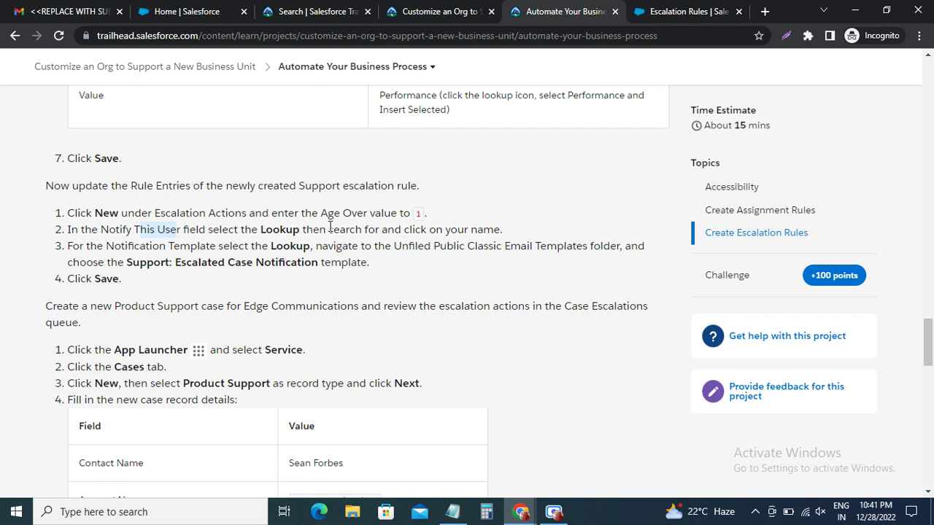
{"action": "left_click", "coordinate": [681, 16]}
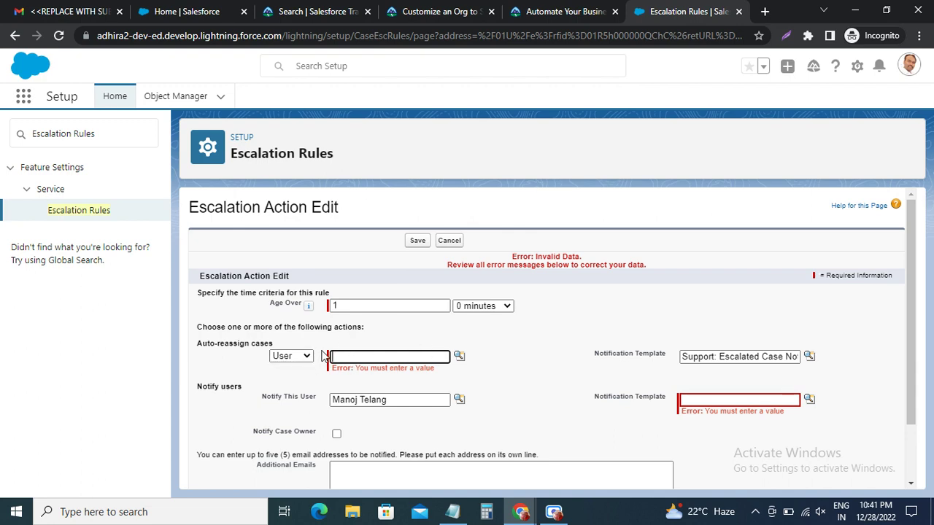
{"action": "left_click", "coordinate": [558, 12]}
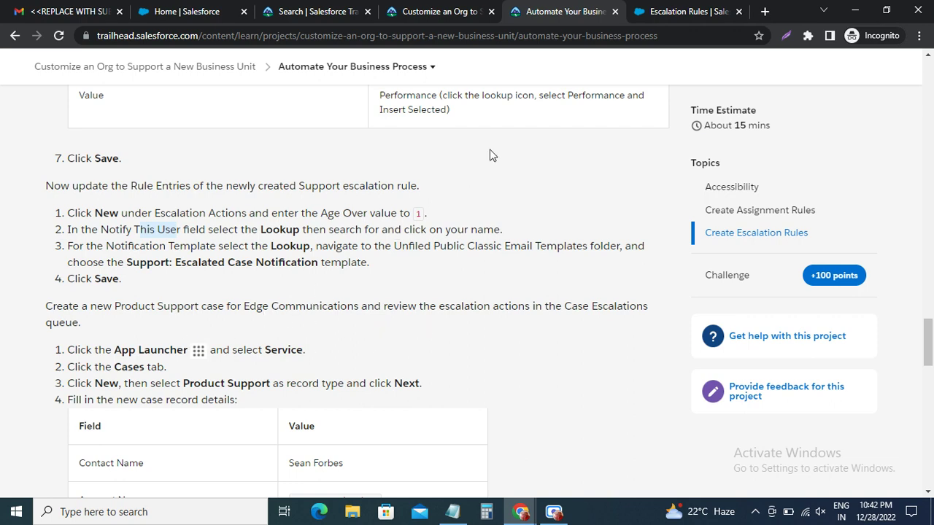
{"action": "left_click", "coordinate": [659, 13]}
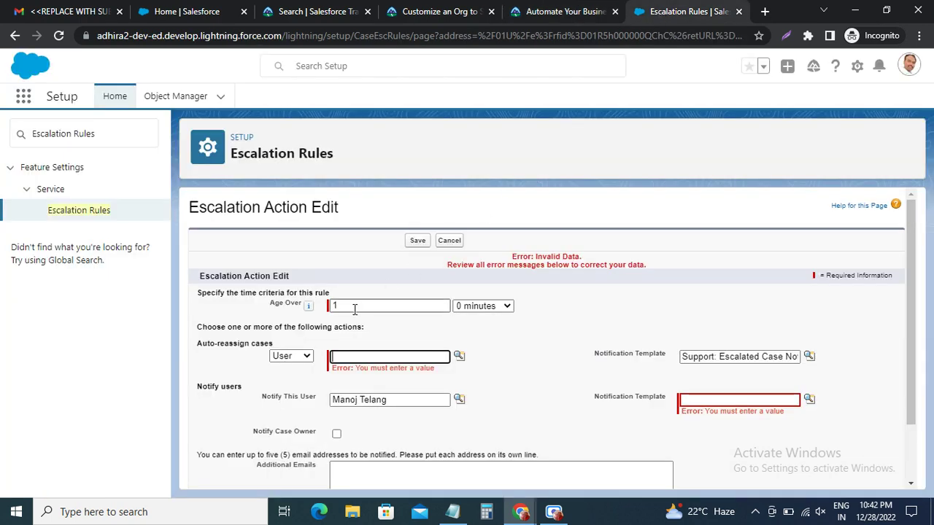
{"action": "scroll", "coordinate": [357, 310], "scroll_direction": "down", "scroll_amount": 1}
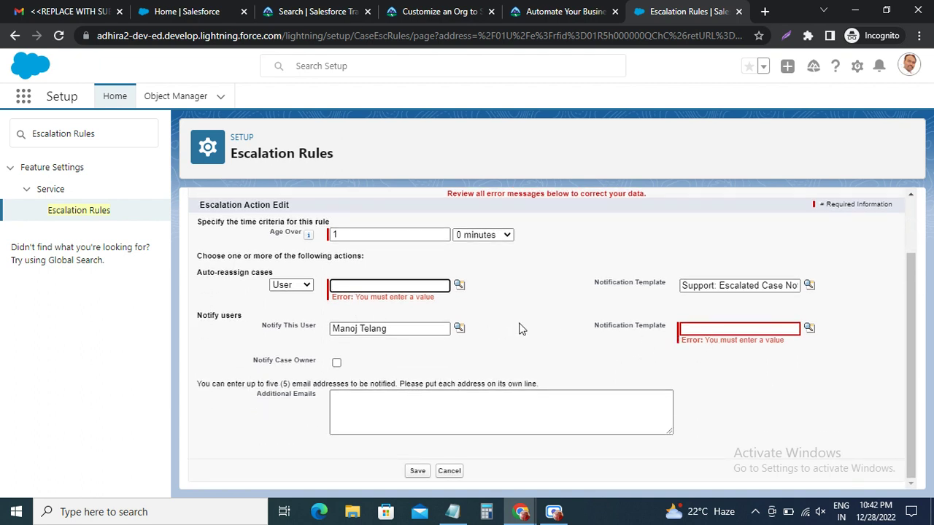
{"action": "left_click", "coordinate": [809, 330]}
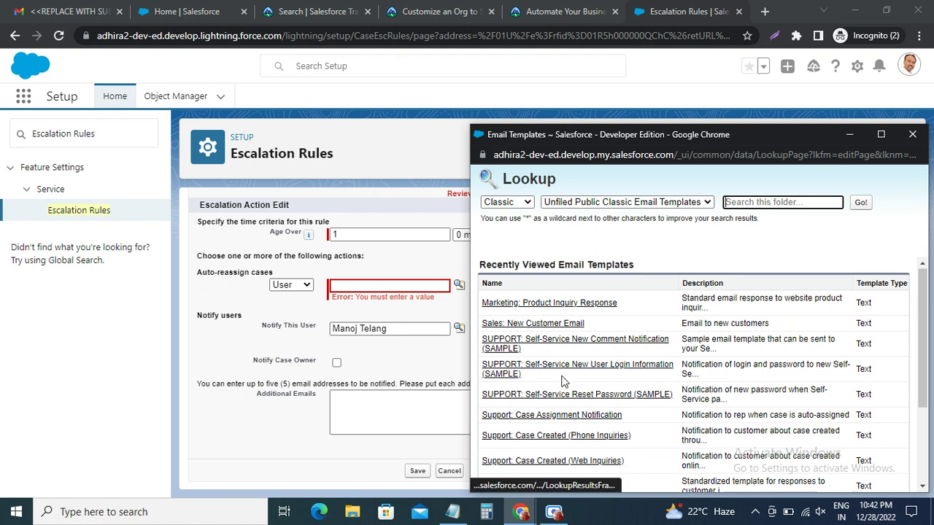
{"action": "scroll", "coordinate": [558, 383], "scroll_direction": "down", "scroll_amount": 1}
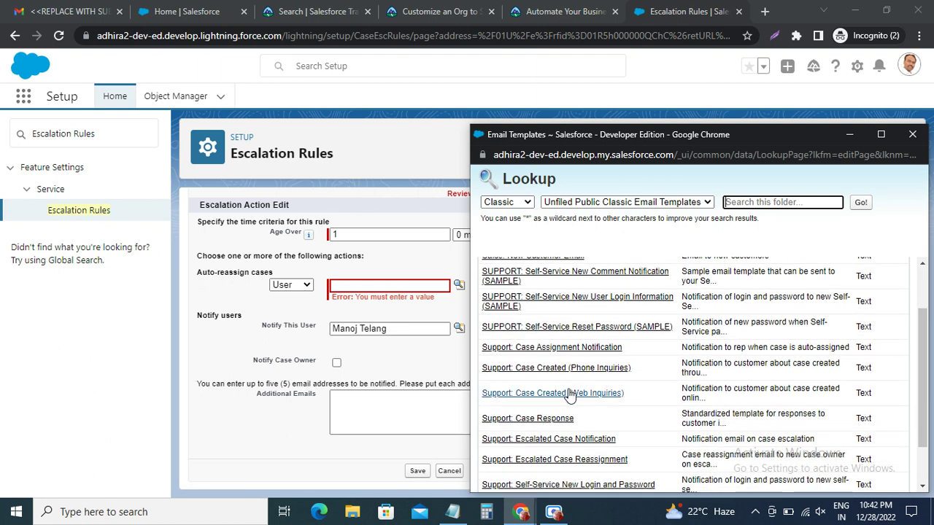
{"action": "scroll", "coordinate": [568, 394], "scroll_direction": "down", "scroll_amount": 1}
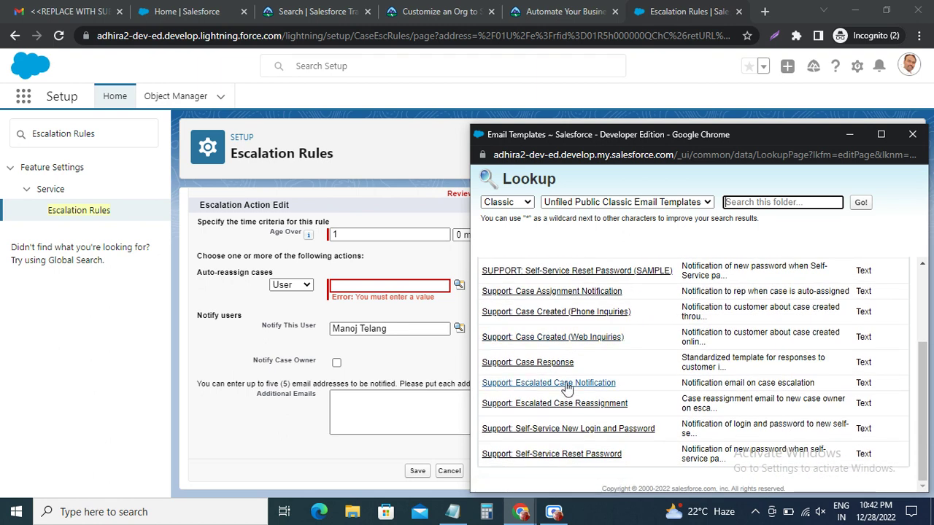
{"action": "left_click", "coordinate": [565, 383]}
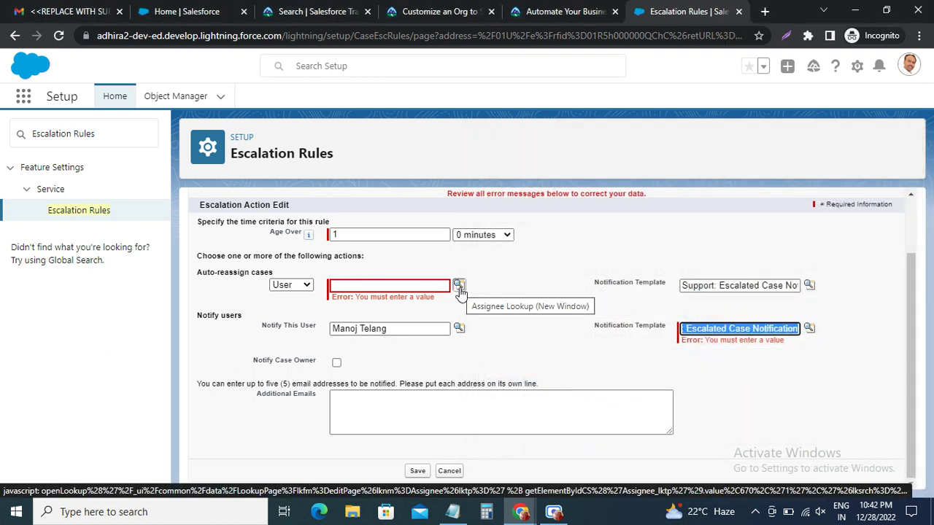
Auto-reassign cases to the Billing Support Agents queue and save the escalation action.
{"action": "left_click", "coordinate": [306, 285]}
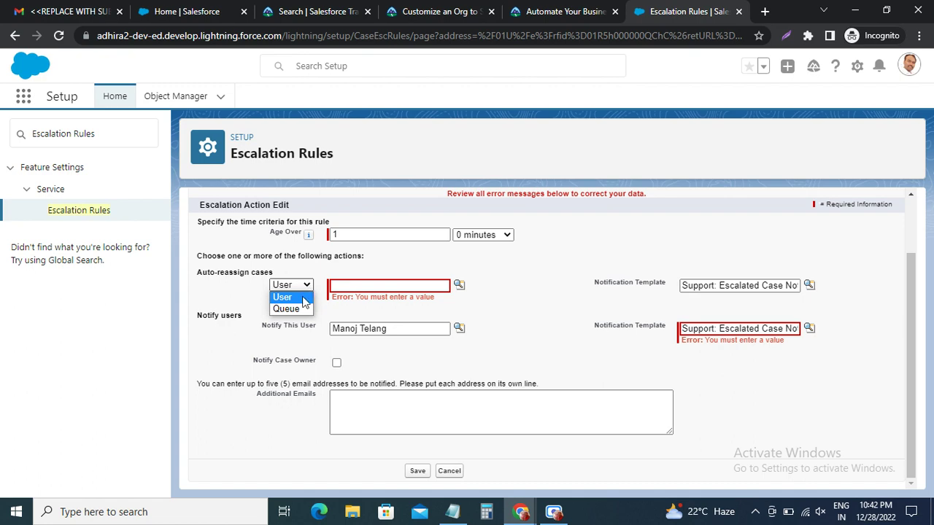
{"action": "left_click", "coordinate": [288, 309]}
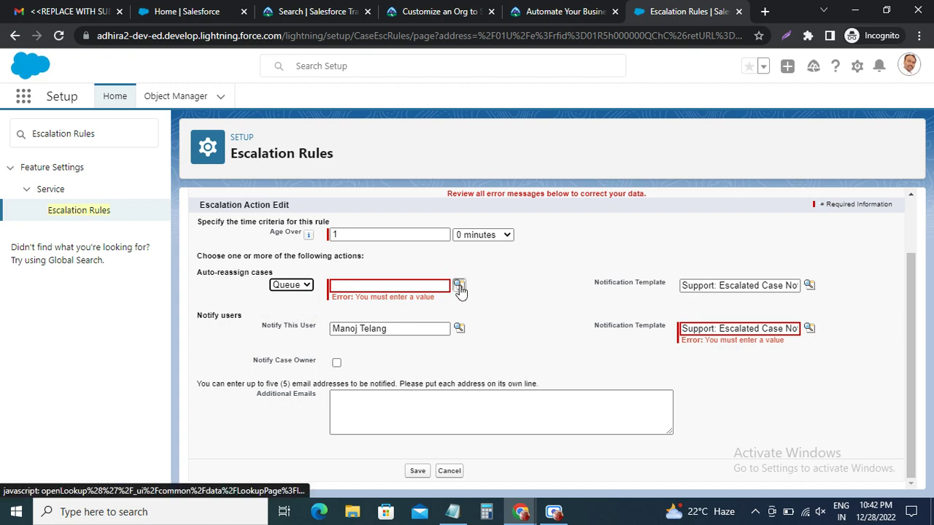
{"action": "left_click", "coordinate": [458, 286]}
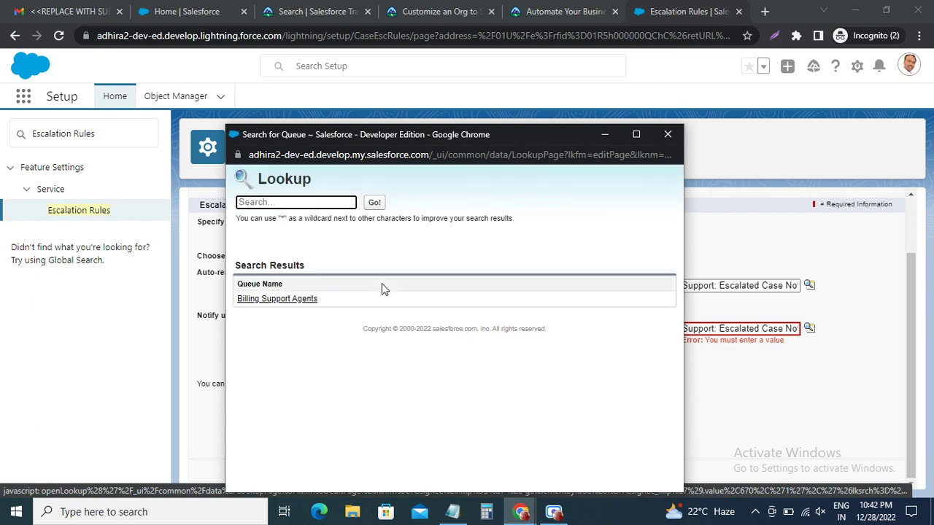
{"action": "left_click", "coordinate": [291, 303]}
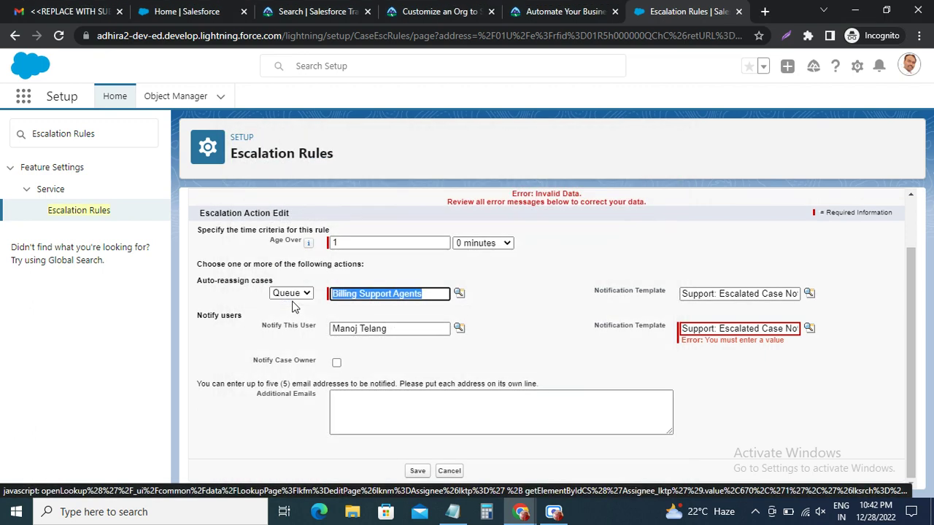
{"action": "left_click", "coordinate": [424, 470]}
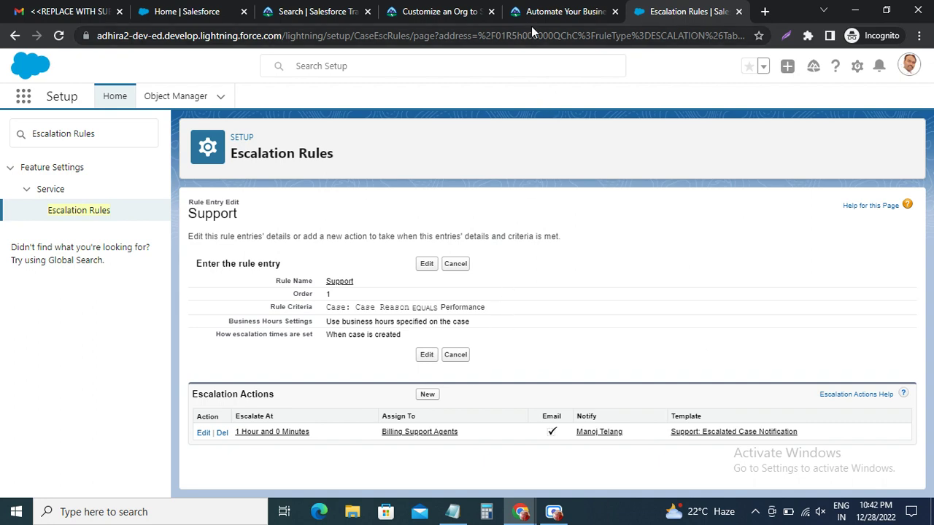
Read Trailhead's instructions for creating the test case and open the Cases list in the Service app.
{"action": "left_click", "coordinate": [547, 11]}
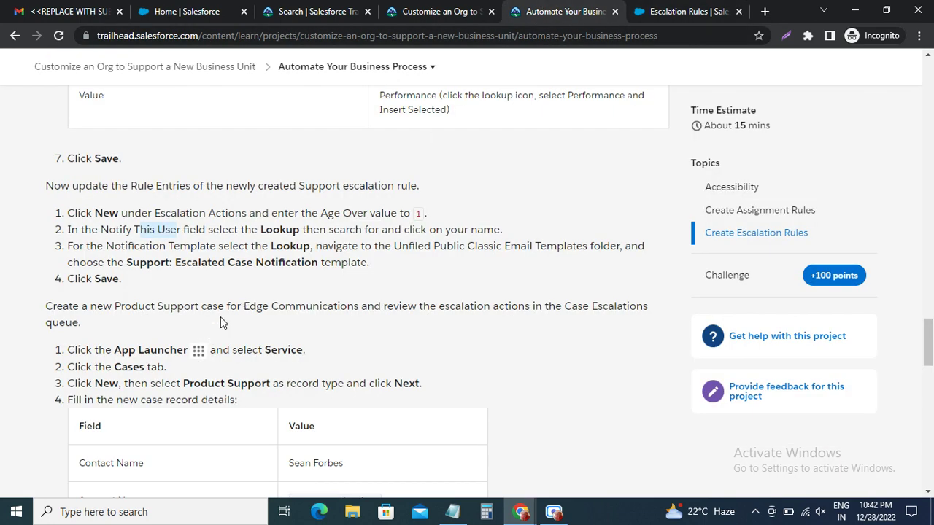
{"action": "scroll", "coordinate": [205, 325], "scroll_direction": "down", "scroll_amount": 2}
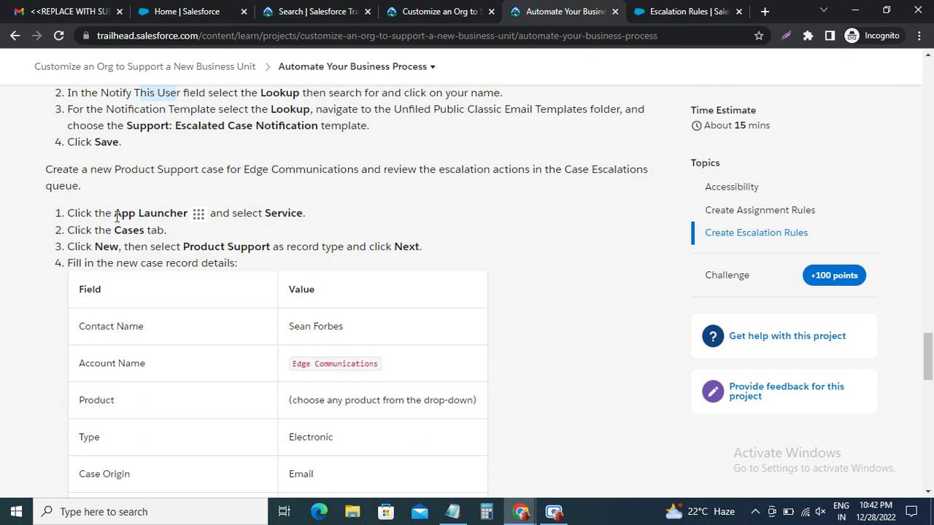
{"action": "left_click_drag", "start_coordinate": [115, 217], "coordinate": [188, 217]}
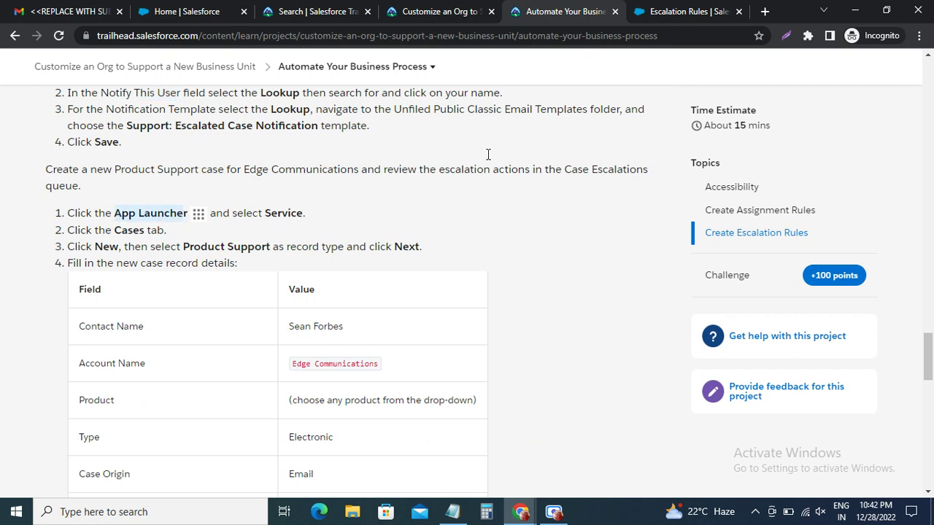
{"action": "left_click", "coordinate": [654, 13]}
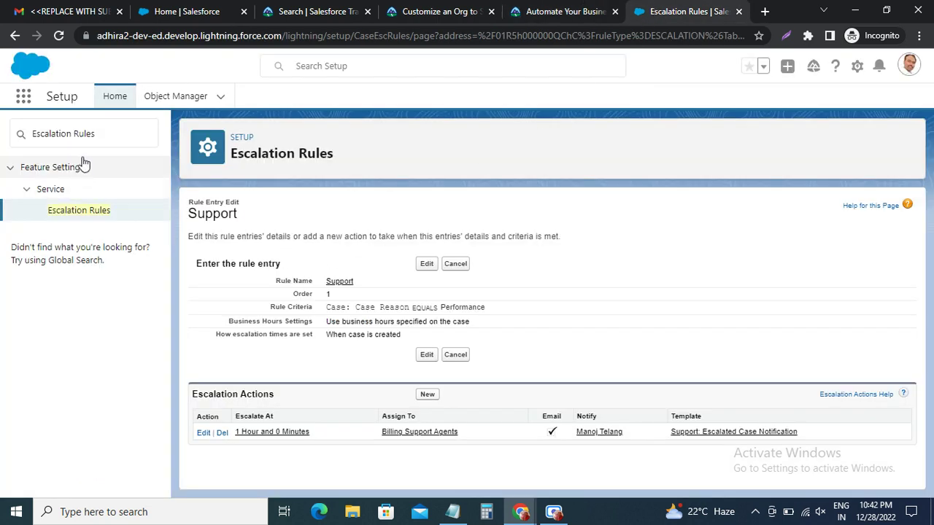
{"action": "left_click", "coordinate": [23, 98]}
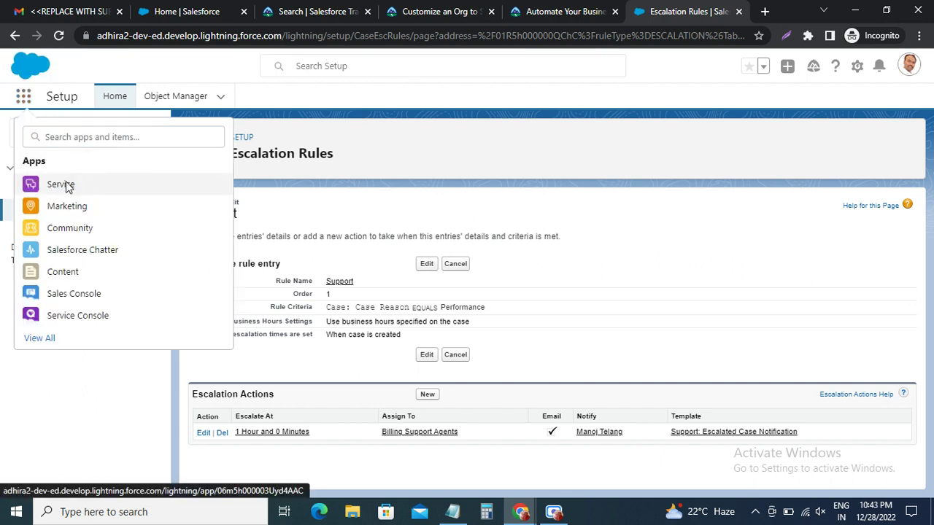
{"action": "left_click", "coordinate": [66, 186]}
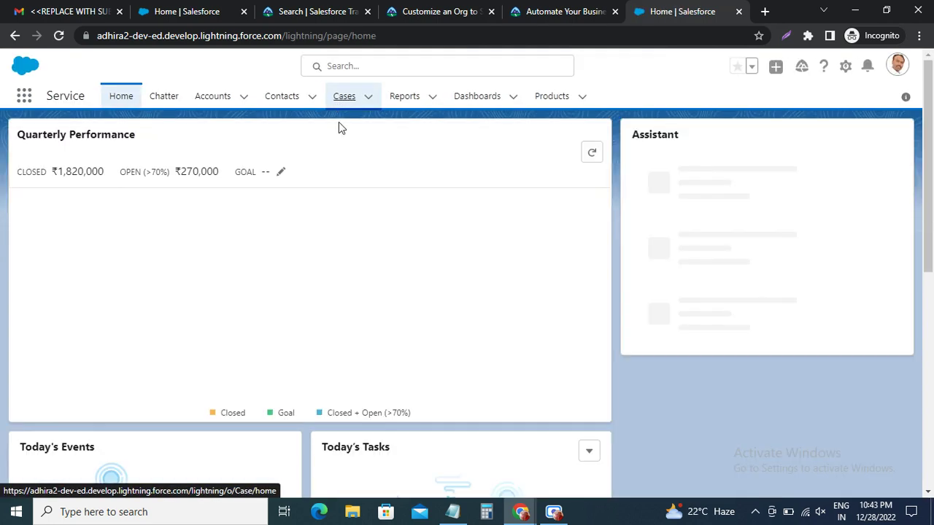
{"action": "left_click", "coordinate": [340, 106]}
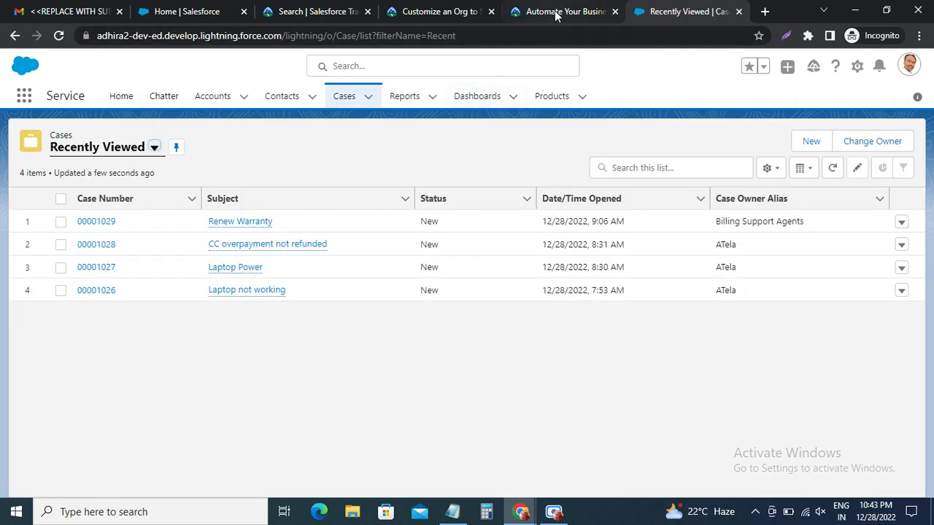
Recheck the record type in Trailhead and start a new case with the Product Support record type.
{"action": "left_click", "coordinate": [557, 12]}
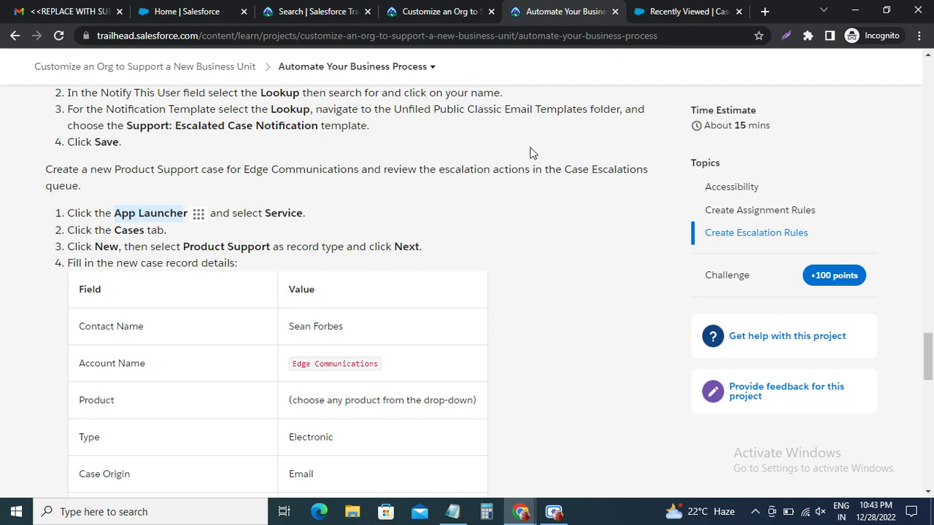
{"action": "left_click", "coordinate": [662, 9]}
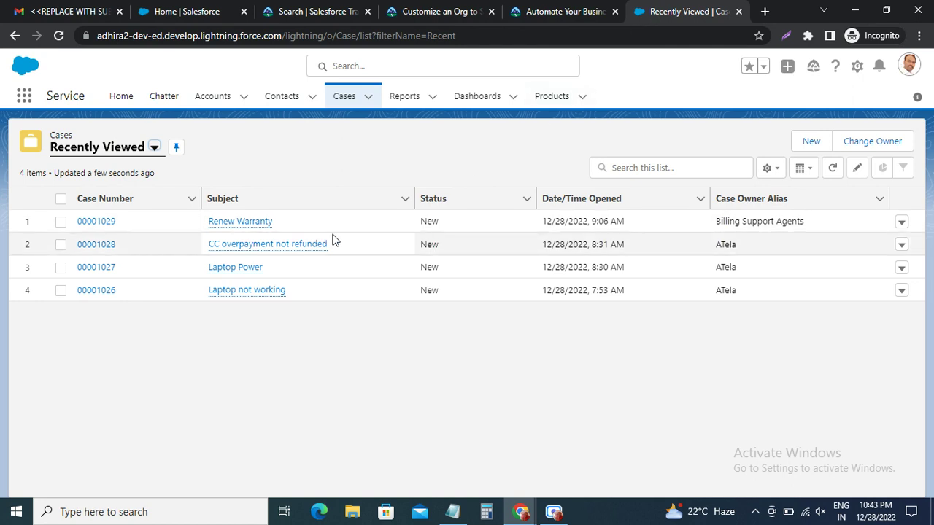
{"action": "left_click", "coordinate": [811, 141]}
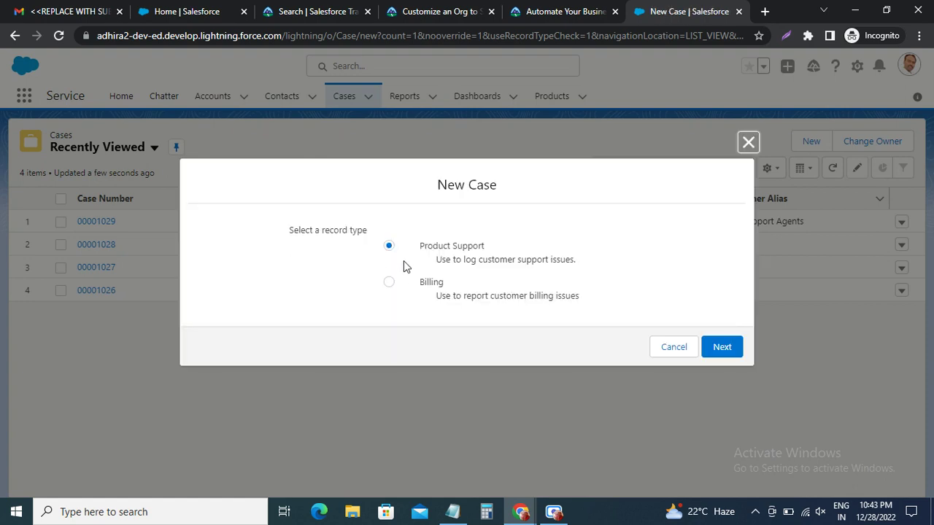
{"action": "left_click", "coordinate": [720, 348]}
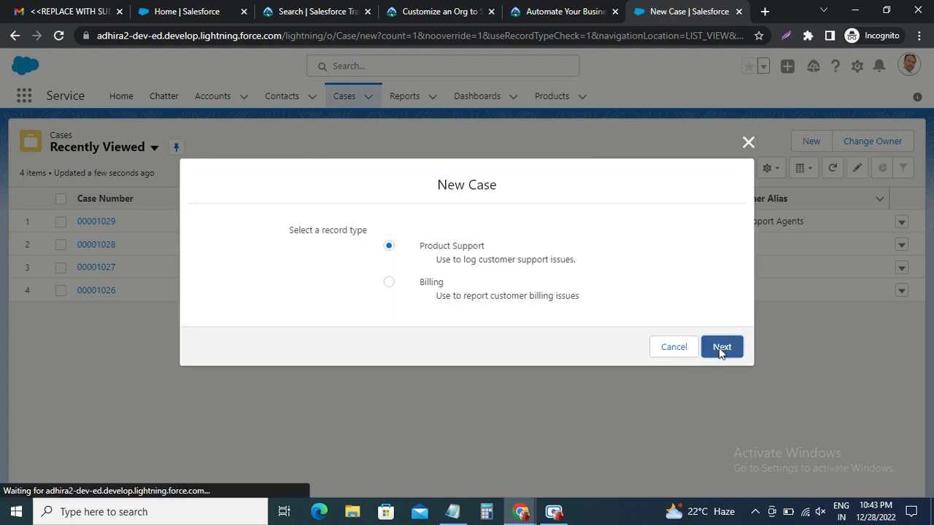
Review Trailhead's field values for the new Product Support case and highlight the Edge Communications account name.
{"action": "left_click", "coordinate": [533, 12]}
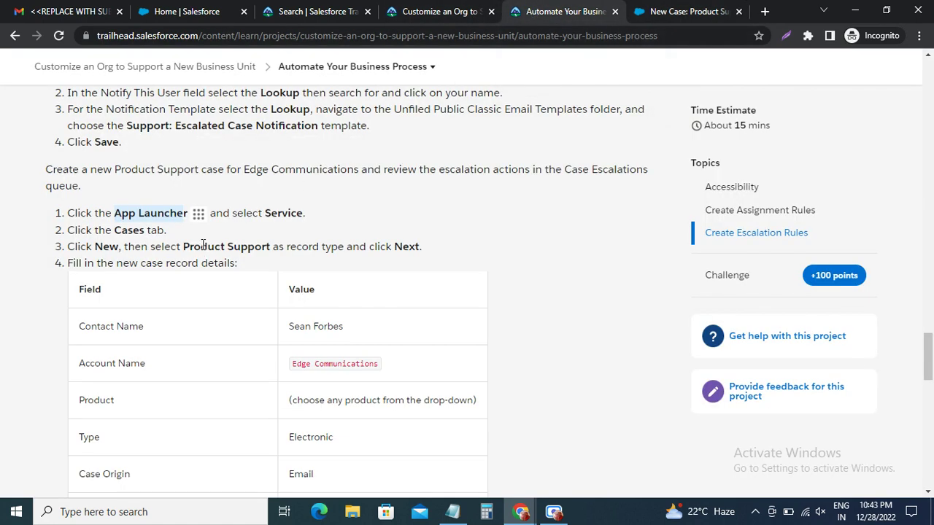
{"action": "scroll", "coordinate": [203, 245], "scroll_direction": "down", "scroll_amount": 2}
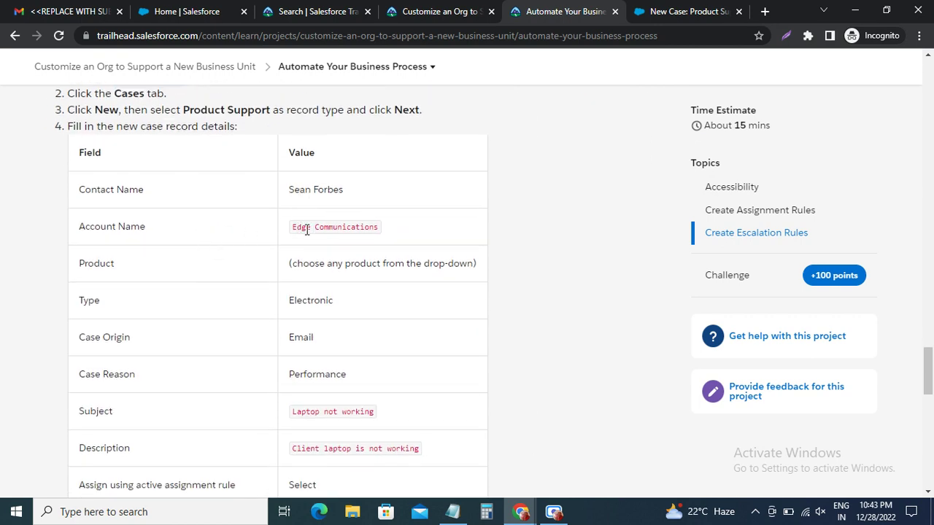
{"action": "scroll", "coordinate": [307, 230], "scroll_direction": "up", "scroll_amount": 3}
{"action": "scroll", "coordinate": [307, 230], "scroll_direction": "down", "scroll_amount": 3}
{"action": "scroll", "coordinate": [308, 231], "scroll_direction": "up", "scroll_amount": 4}
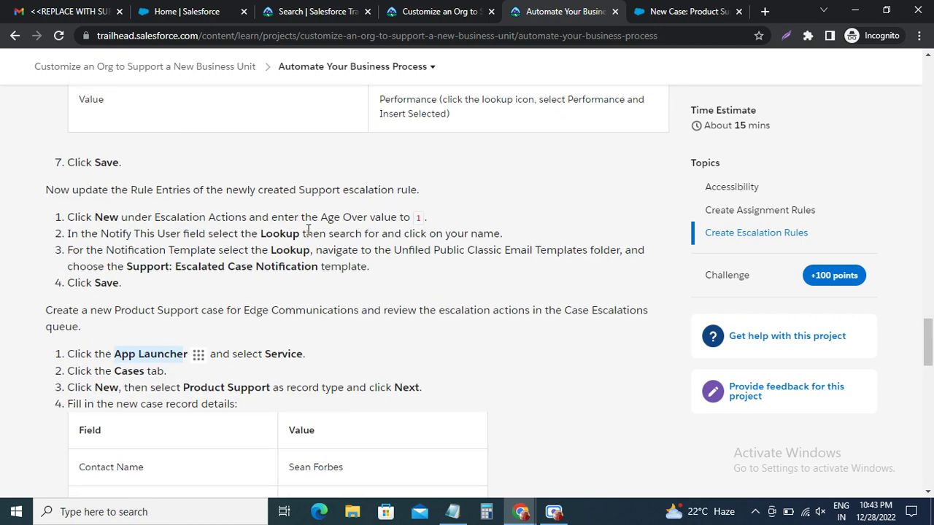
{"action": "scroll", "coordinate": [308, 231], "scroll_direction": "up", "scroll_amount": 13}
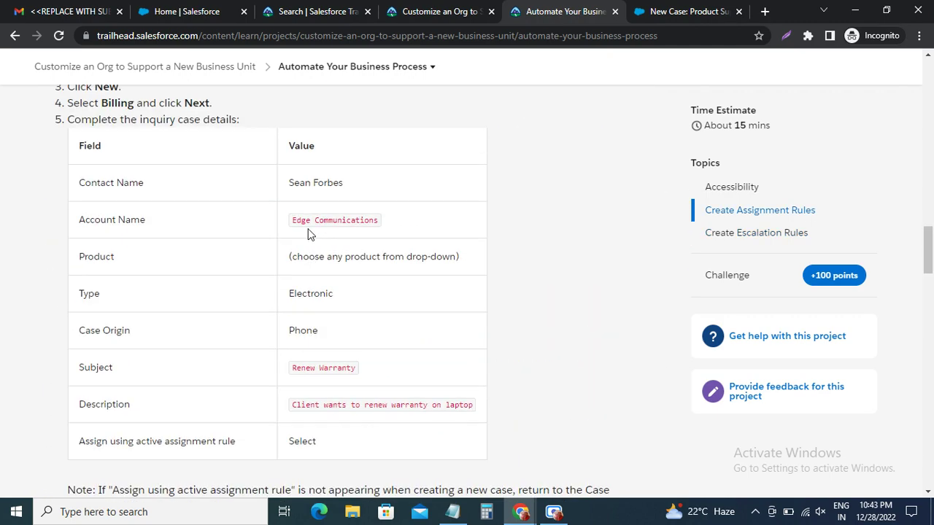
{"action": "scroll", "coordinate": [307, 234], "scroll_direction": "down", "scroll_amount": 13}
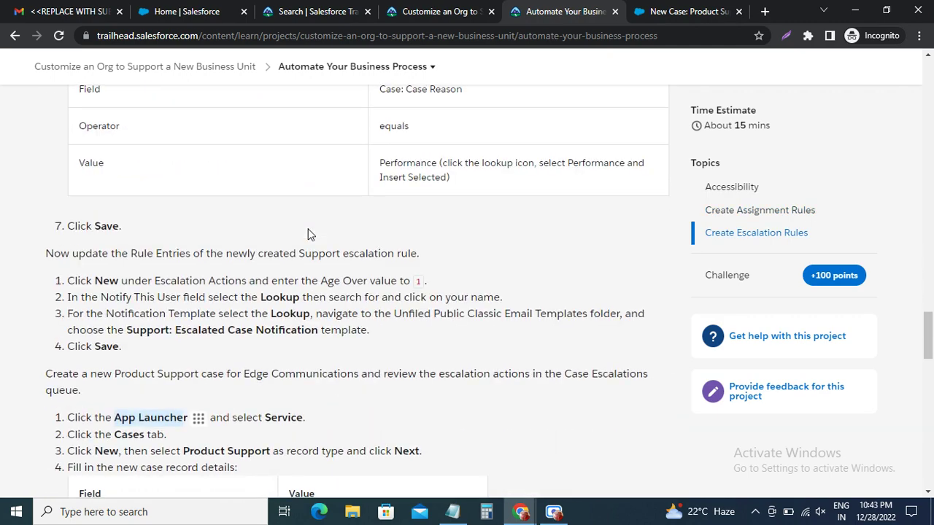
{"action": "scroll", "coordinate": [307, 233], "scroll_direction": "down", "scroll_amount": 5}
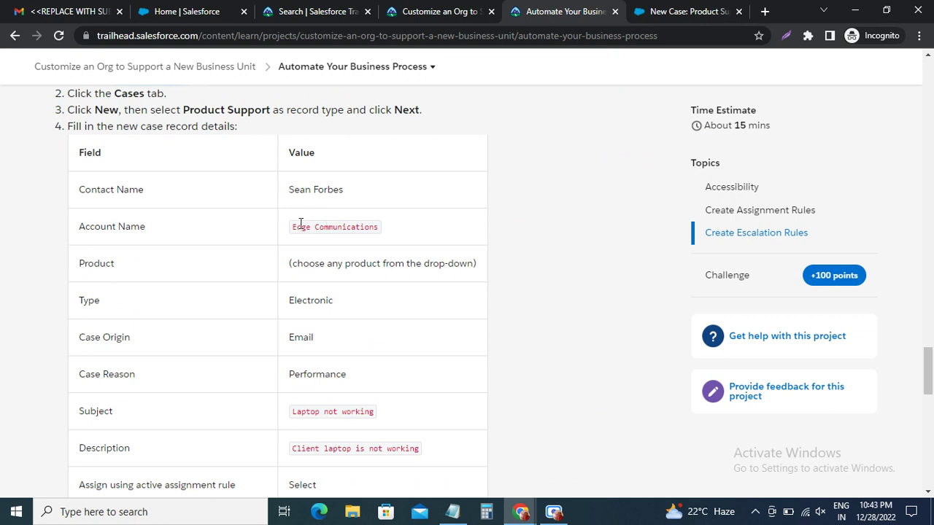
{"action": "left_click_drag", "start_coordinate": [295, 223], "coordinate": [392, 239]}
{"action": "left_click", "coordinate": [334, 227]}
Return to the new Product Support case and fill Contact Name with the contact specified in Trailhead.
{"action": "left_click", "coordinate": [660, 11]}
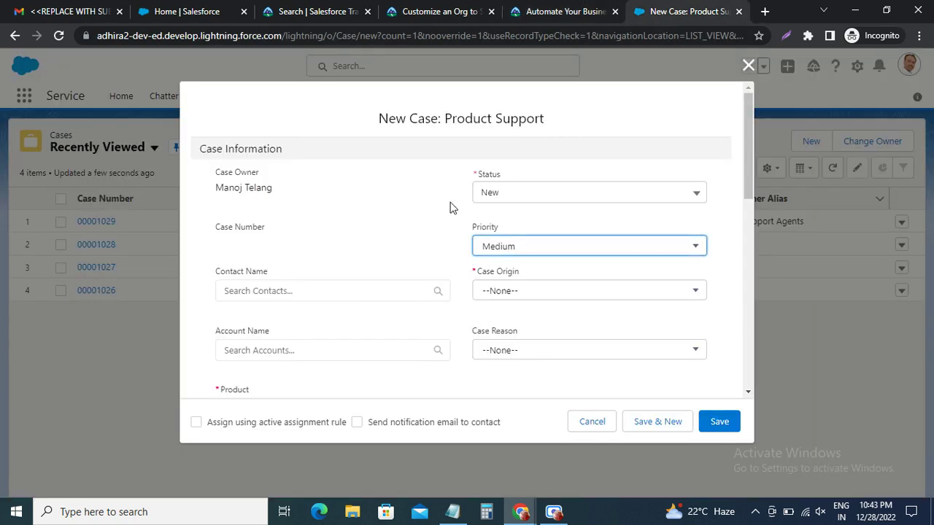
{"action": "left_click", "coordinate": [286, 291]}
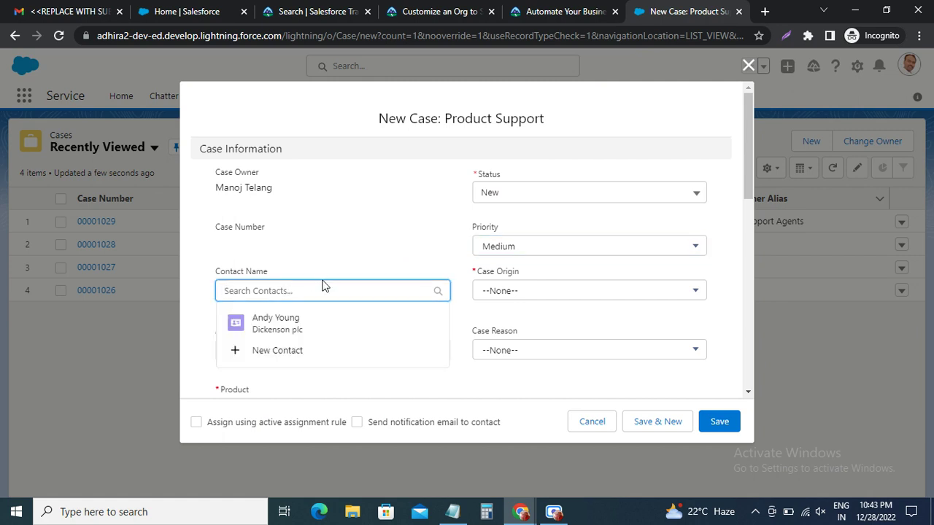
{"action": "type", "text": "Shan"}
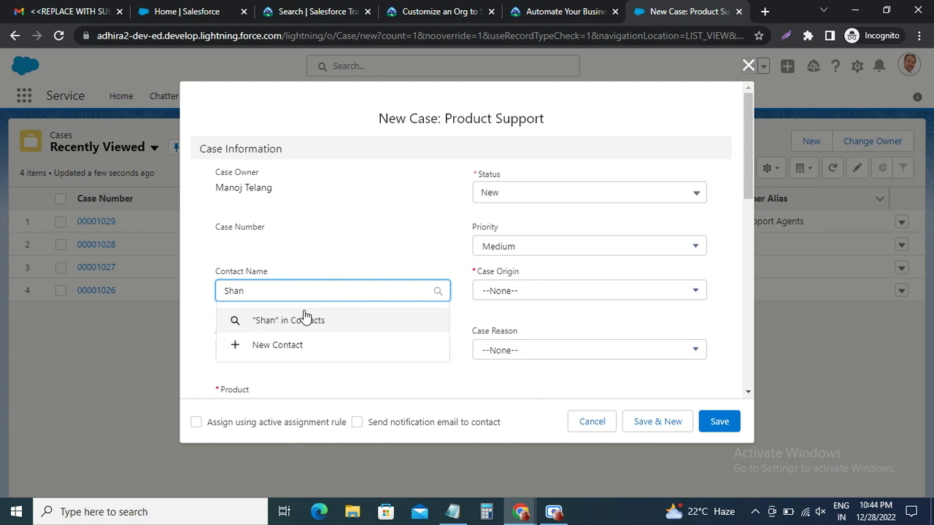
{"action": "left_click", "coordinate": [290, 347]}
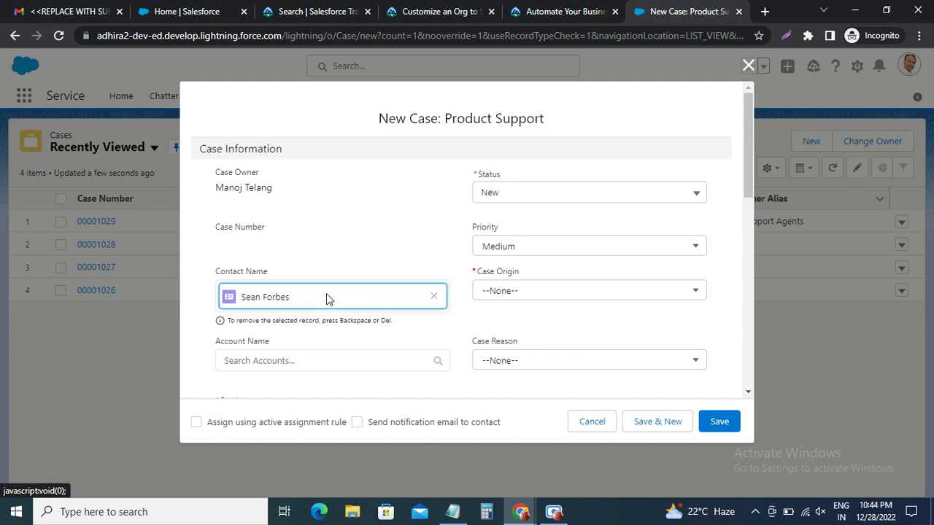
Set the new case's Account Name to Edge Communications and its Product to GC1060.
{"action": "left_click", "coordinate": [274, 358]}
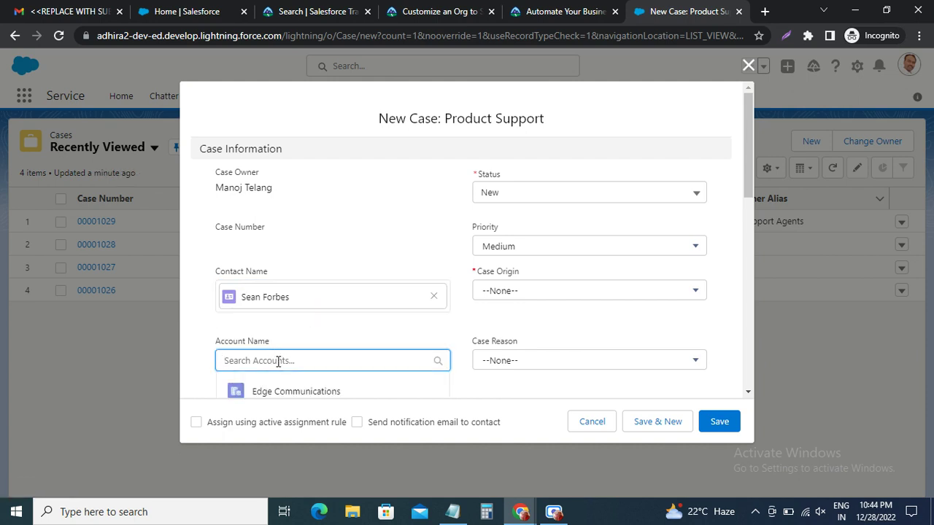
{"action": "left_click", "coordinate": [296, 391]}
{"action": "scroll", "coordinate": [592, 242], "scroll_direction": "down", "scroll_amount": 2}
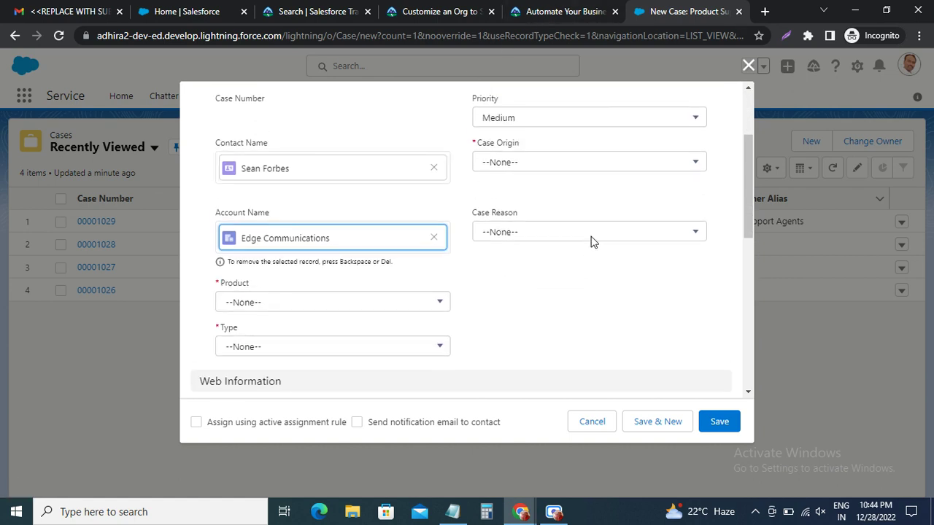
{"action": "scroll", "coordinate": [482, 245], "scroll_direction": "down", "scroll_amount": 1}
{"action": "left_click", "coordinate": [333, 228]}
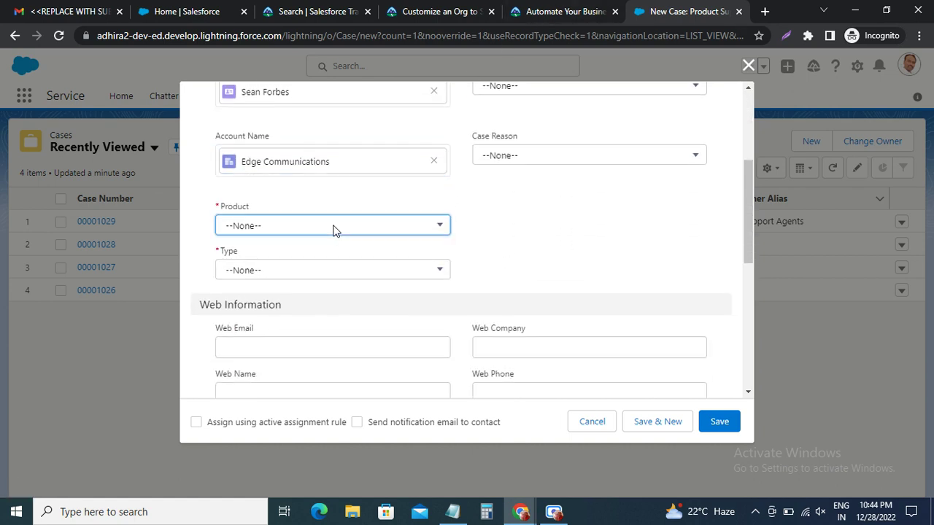
{"action": "left_click", "coordinate": [294, 285]}
Check the Type and Case Origin values in Trailhead and set the new case's Type to Electronic.
{"action": "left_click", "coordinate": [555, 11]}
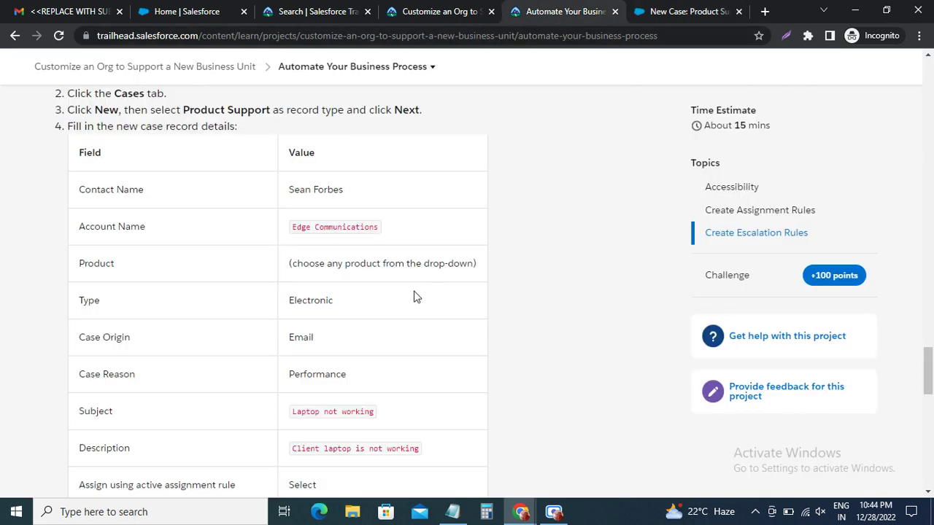
{"action": "double_click", "coordinate": [304, 299]}
{"action": "left_click", "coordinate": [302, 342]}
{"action": "left_click", "coordinate": [664, 14]}
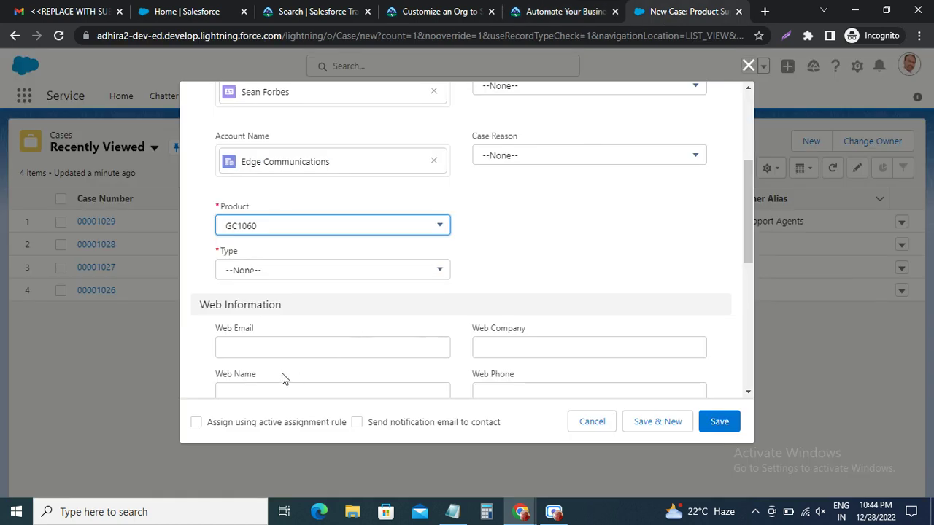
{"action": "left_click", "coordinate": [273, 270]}
{"action": "left_click", "coordinate": [267, 290]}
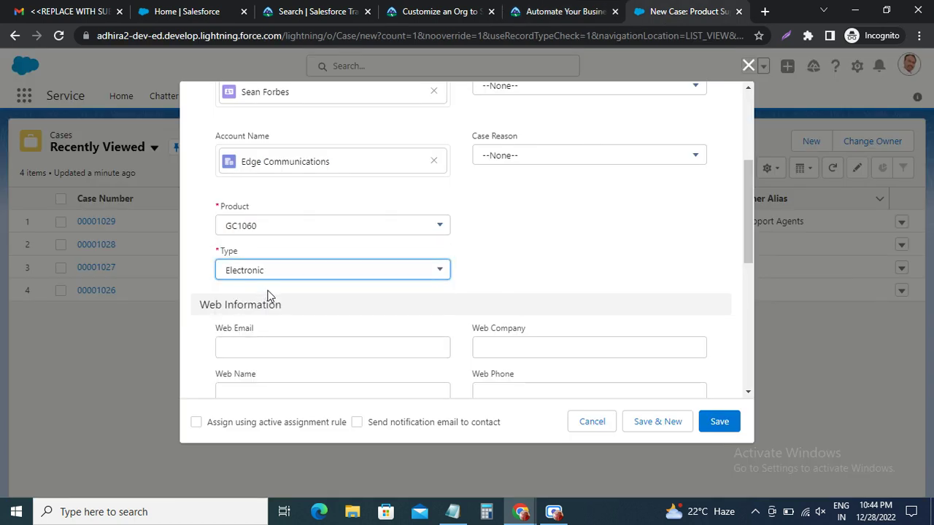
Set the new case's Case Origin to Email and its Case Reason to Performance.
{"action": "scroll", "coordinate": [533, 230], "scroll_direction": "up", "scroll_amount": 2}
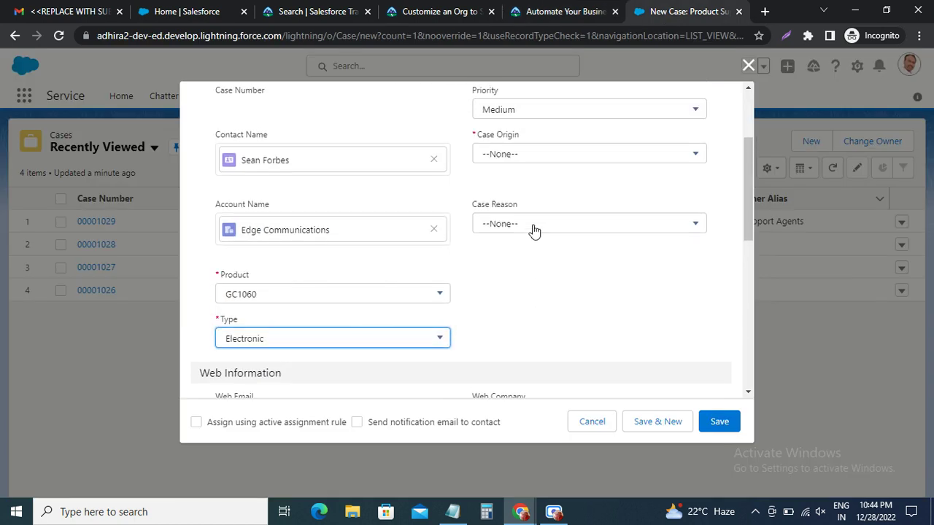
{"action": "left_click", "coordinate": [521, 157]}
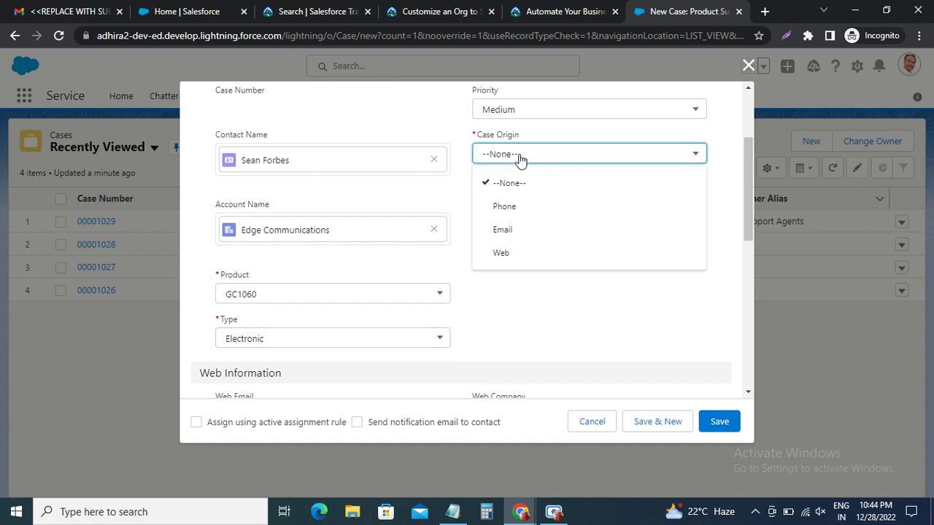
{"action": "left_click", "coordinate": [511, 231]}
{"action": "left_click", "coordinate": [514, 227]}
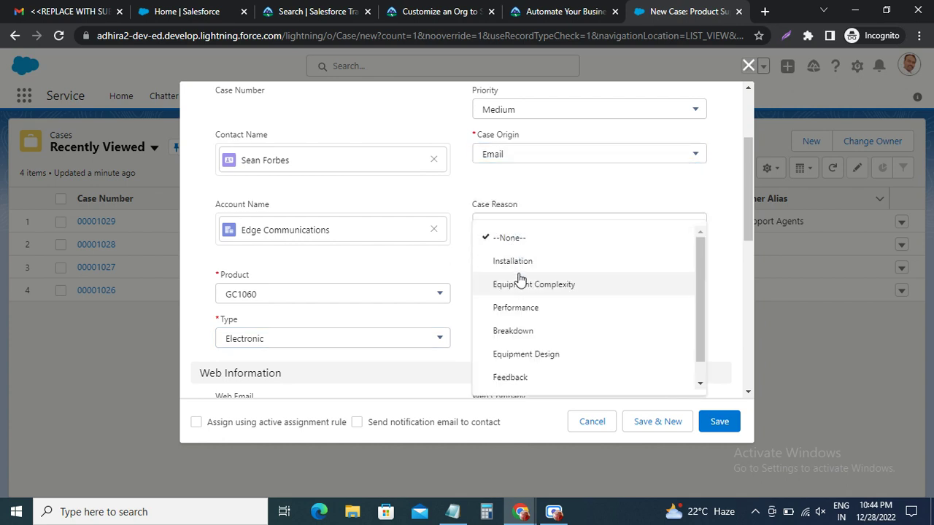
{"action": "left_click", "coordinate": [520, 309]}
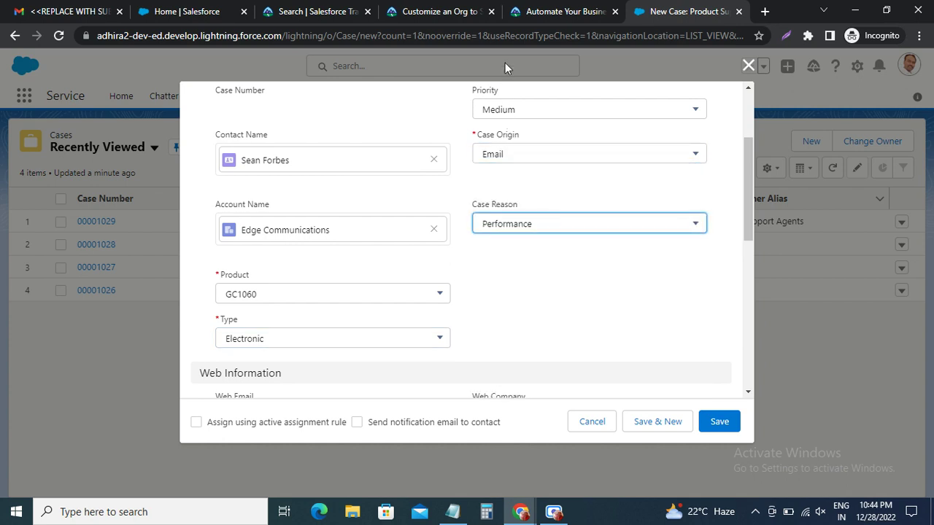
Copy the subject text from Trailhead's field table and fill the case's Subject with "Laptop not working".
{"action": "left_click", "coordinate": [540, 11]}
{"action": "scroll", "coordinate": [316, 332], "scroll_direction": "down", "scroll_amount": 3}
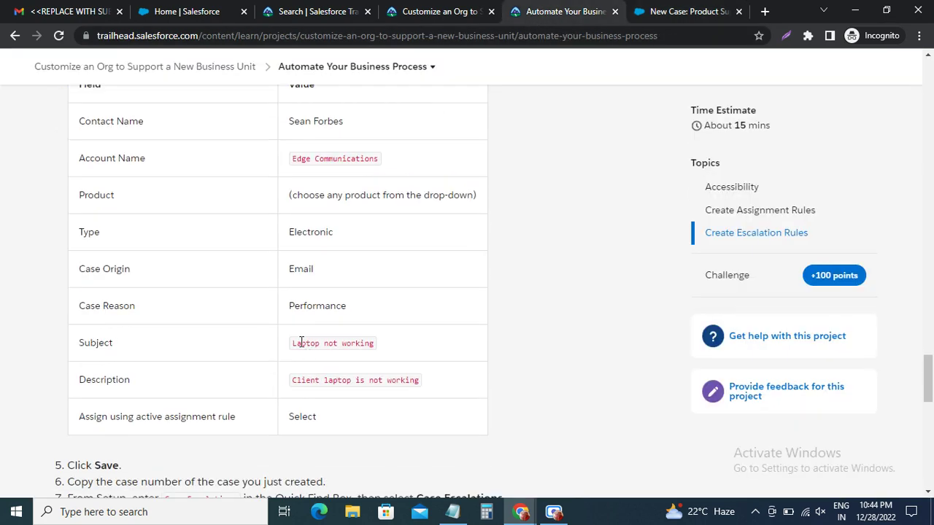
{"action": "left_click_drag", "start_coordinate": [292, 344], "coordinate": [376, 346]}
{"action": "key", "text": "ctrl+c"}
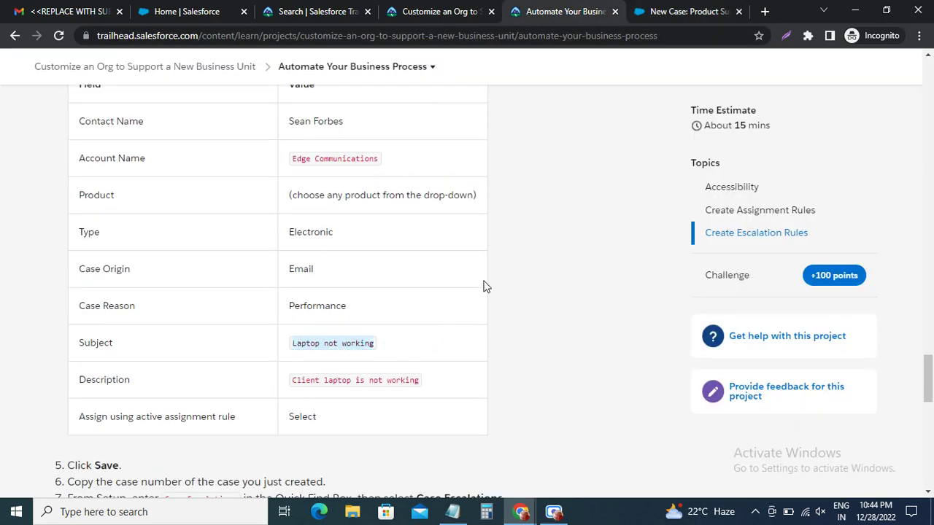
{"action": "left_click", "coordinate": [681, 11]}
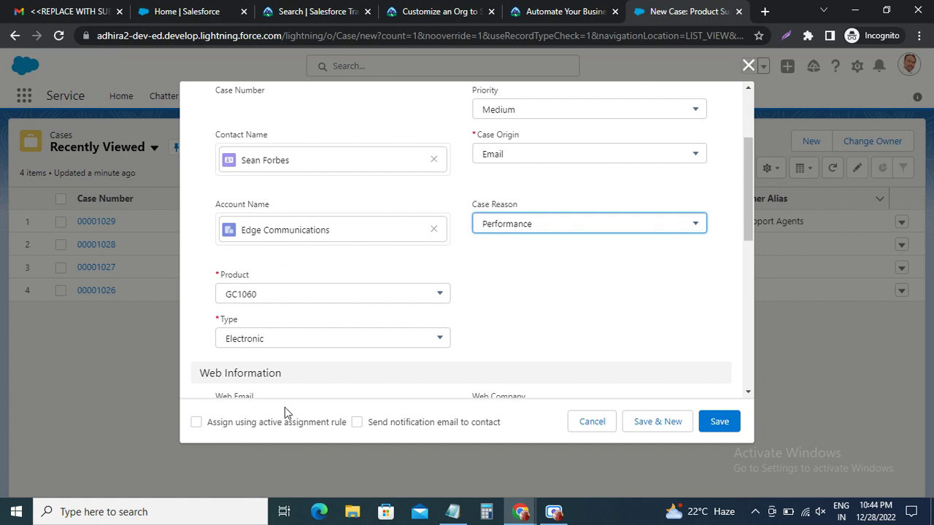
{"action": "scroll", "coordinate": [292, 317], "scroll_direction": "down", "scroll_amount": 5}
{"action": "left_click", "coordinate": [275, 325]}
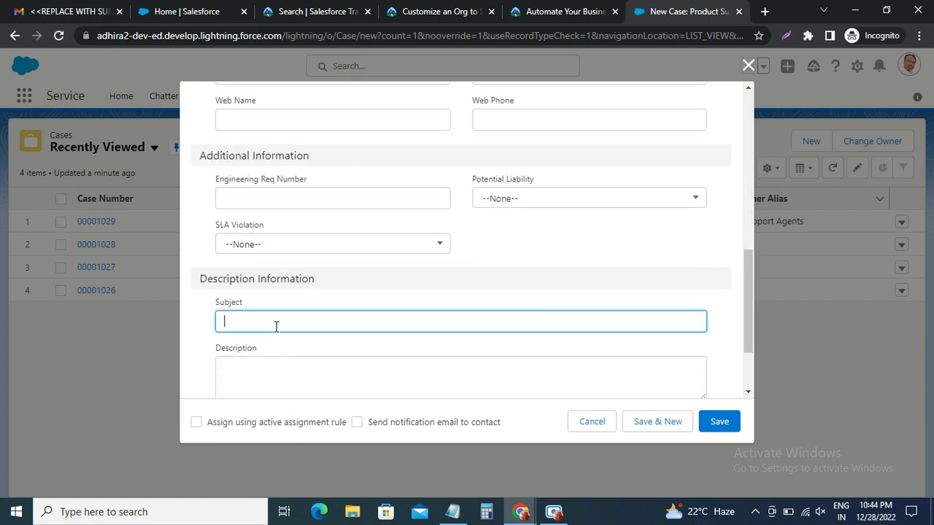
{"action": "key", "text": "ctrl+v"}
Copy the description text from Trailhead and fill the case's Description with "Client laptop is not working".
{"action": "left_click", "coordinate": [275, 371]}
{"action": "left_click", "coordinate": [576, 13]}
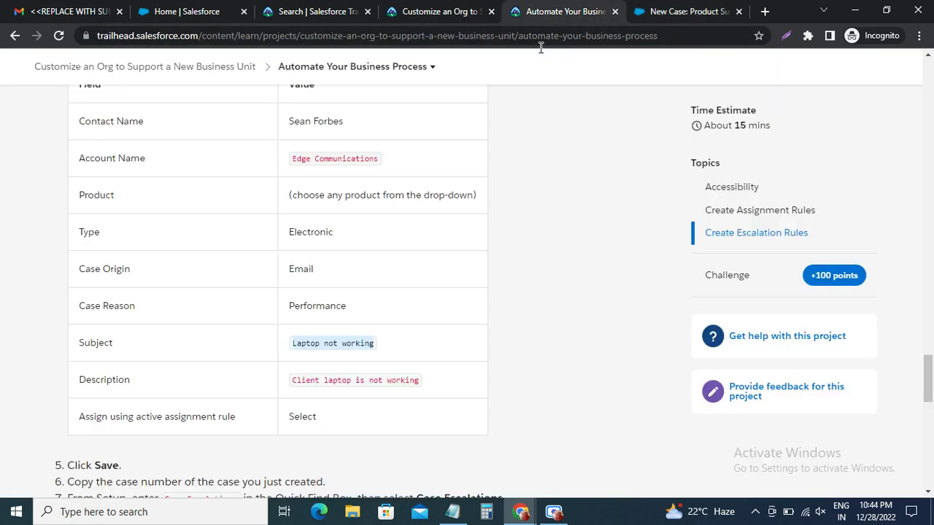
{"action": "left_click_drag", "start_coordinate": [295, 379], "coordinate": [461, 366]}
{"action": "key", "text": "ctrl+c"}
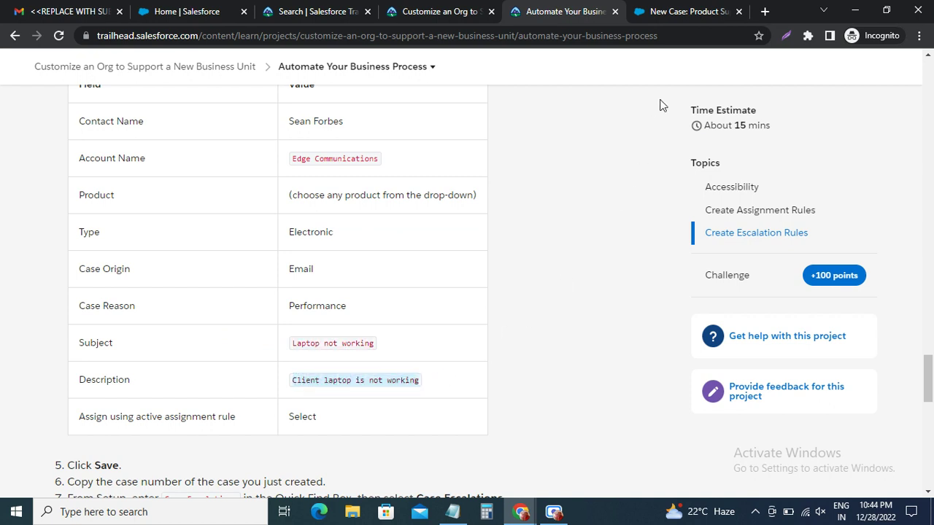
{"action": "left_click", "coordinate": [683, 13]}
{"action": "key", "text": "ctrl+v"}
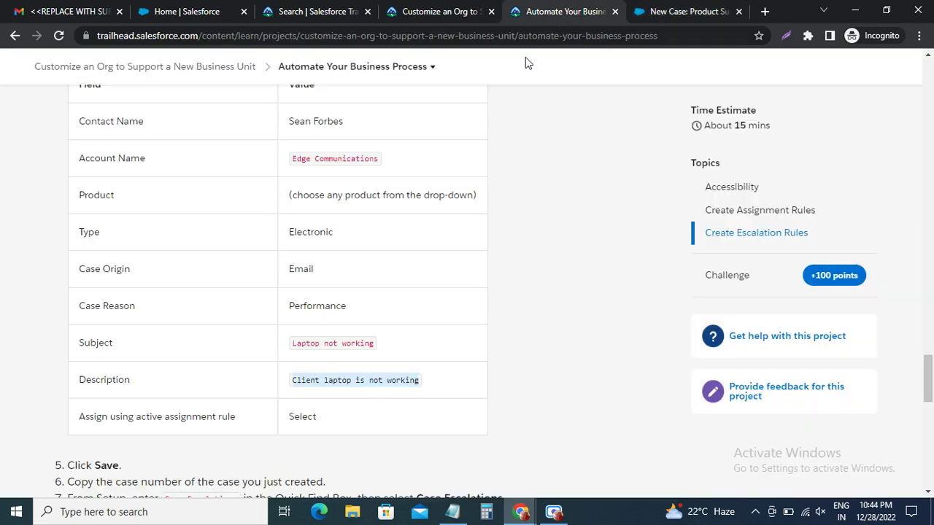
Check the remaining Trailhead field, enable Assign using active assignment rule on the case, and save it.
{"action": "left_click", "coordinate": [568, 12]}
{"action": "scroll", "coordinate": [241, 394], "scroll_direction": "down", "scroll_amount": 2}
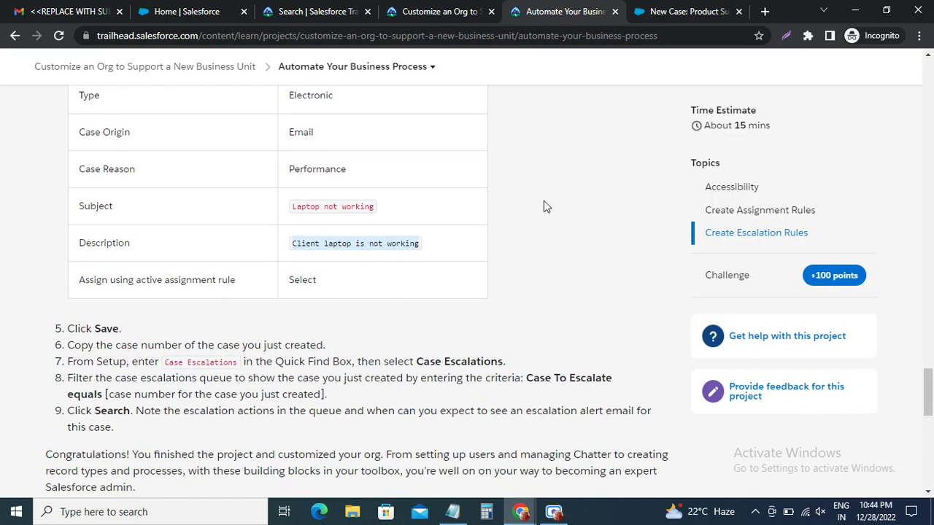
{"action": "left_click", "coordinate": [694, 13]}
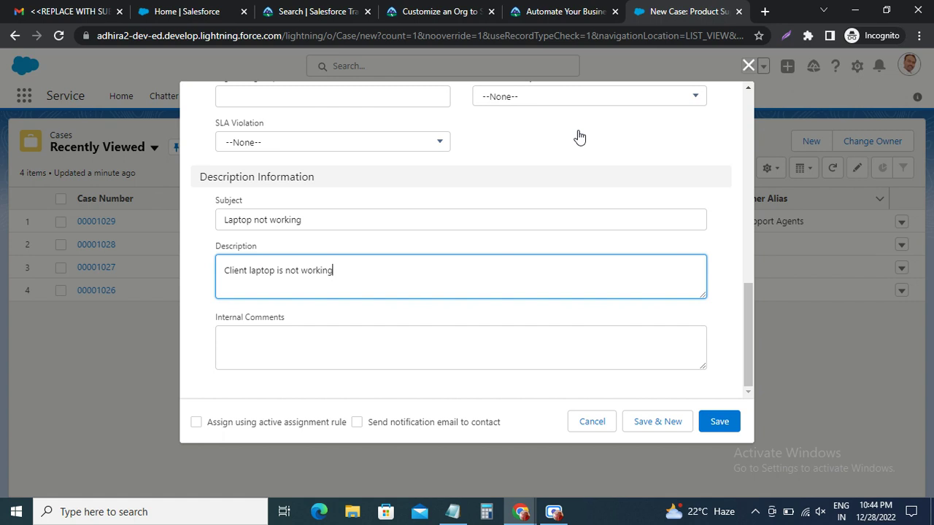
{"action": "left_click", "coordinate": [197, 422]}
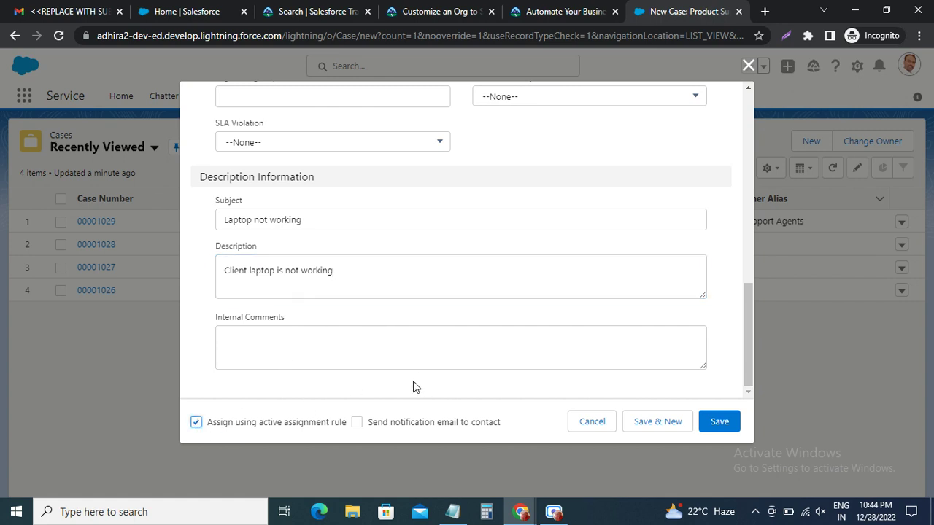
{"action": "left_click", "coordinate": [717, 423]}
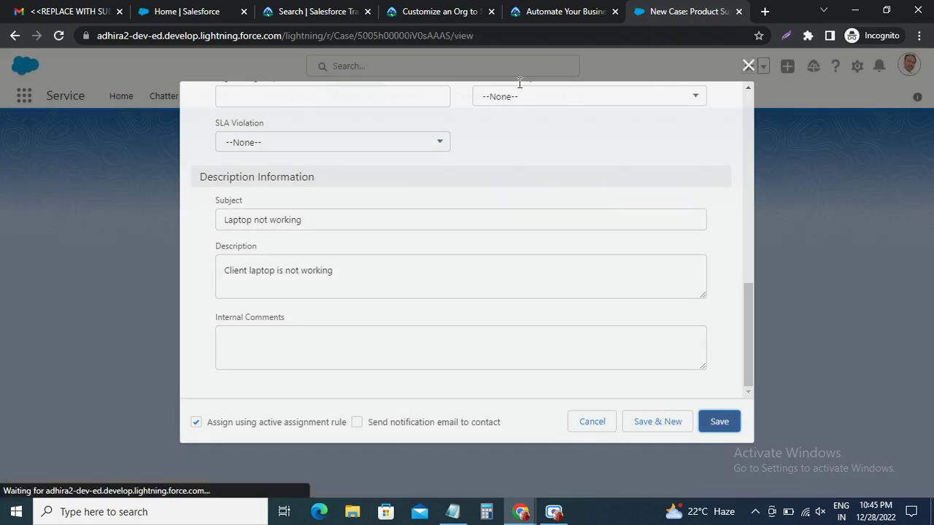
Read Trailhead's instructions that follow saving and copy the case number from the new Laptop not working case.
{"action": "left_click", "coordinate": [559, 10]}
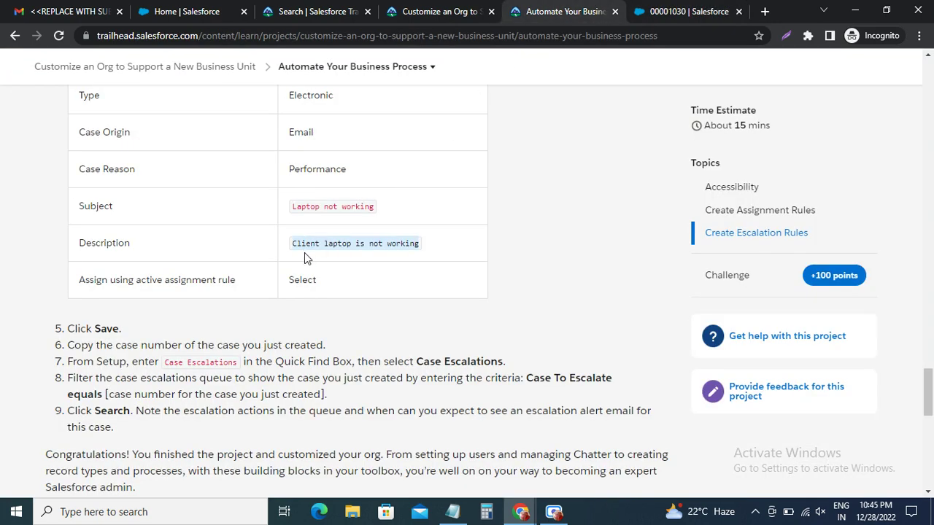
{"action": "scroll", "coordinate": [147, 308], "scroll_direction": "down", "scroll_amount": 2}
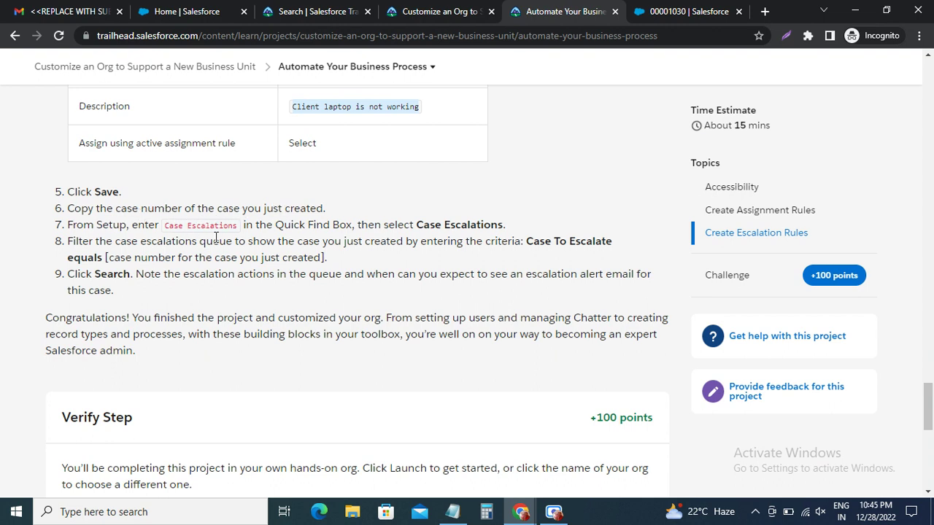
{"action": "left_click", "coordinate": [688, 12]}
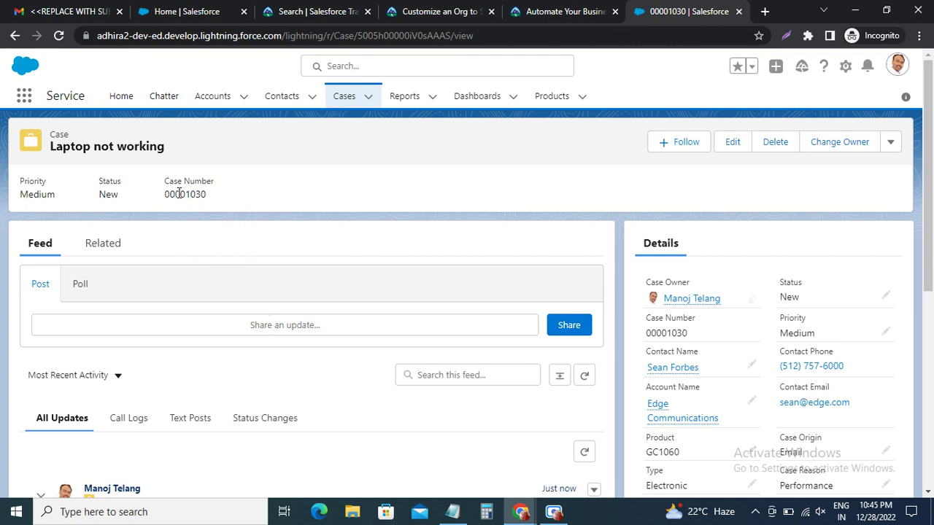
{"action": "left_click_drag", "start_coordinate": [216, 196], "coordinate": [169, 194]}
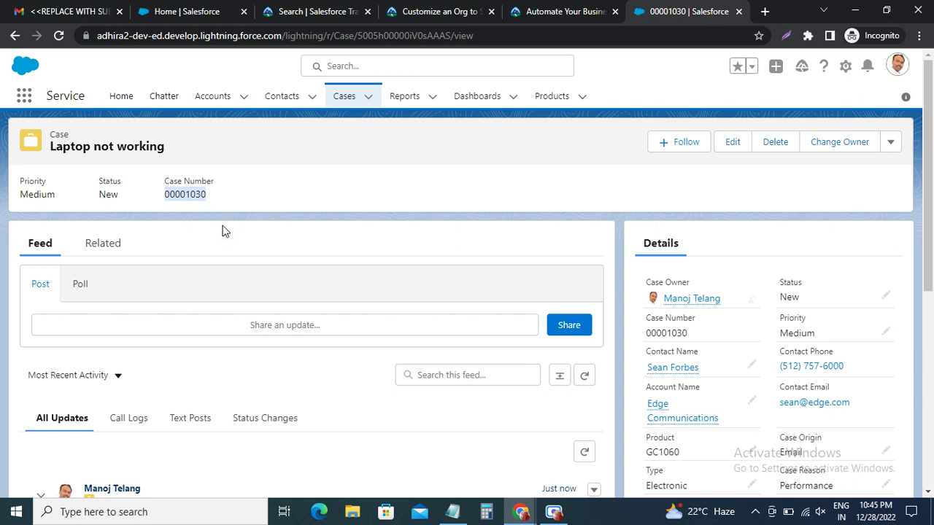
Switch to Notepad and replace the existing note text with the copied case number.
{"action": "left_click", "coordinate": [565, 13]}
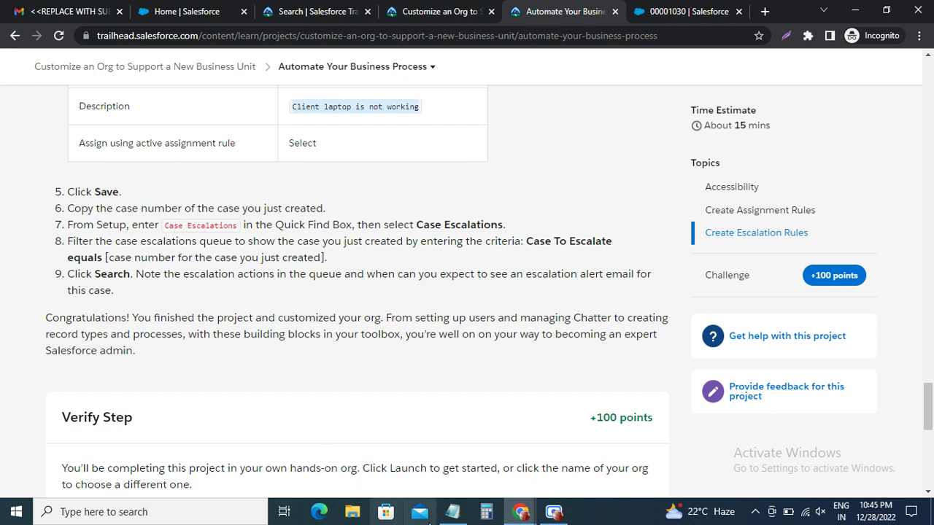
{"action": "mouse_move", "coordinate": [447, 518]}
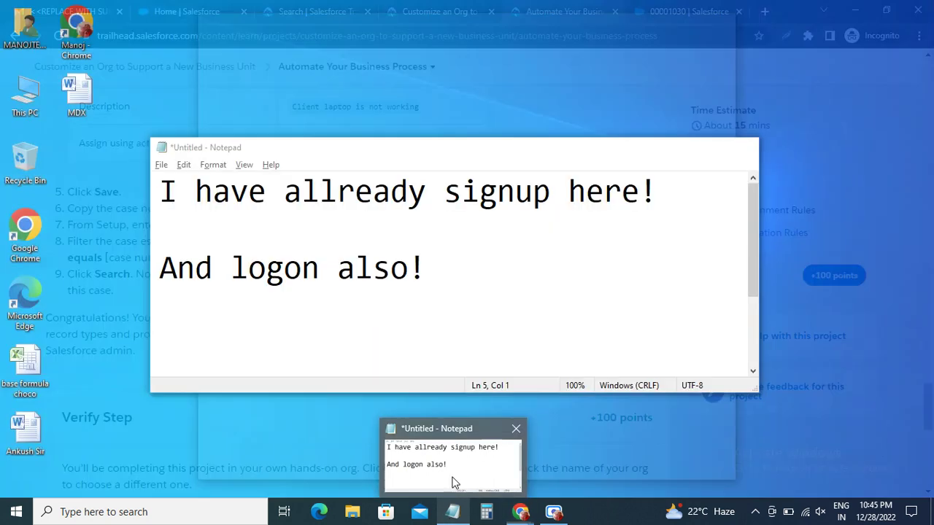
{"action": "left_click", "coordinate": [452, 479]}
{"action": "scroll", "coordinate": [392, 268], "scroll_direction": "down", "scroll_amount": 3}
{"action": "key", "text": "BackSpace"}
{"action": "key", "text": "BackSpace"}
{"action": "key", "text": "BackSpace"}
{"action": "key", "text": "BackSpace"}
{"action": "key", "text": "BackSpace"}
{"action": "key", "text": "BackSpace"}
{"action": "key", "text": "BackSpace"}
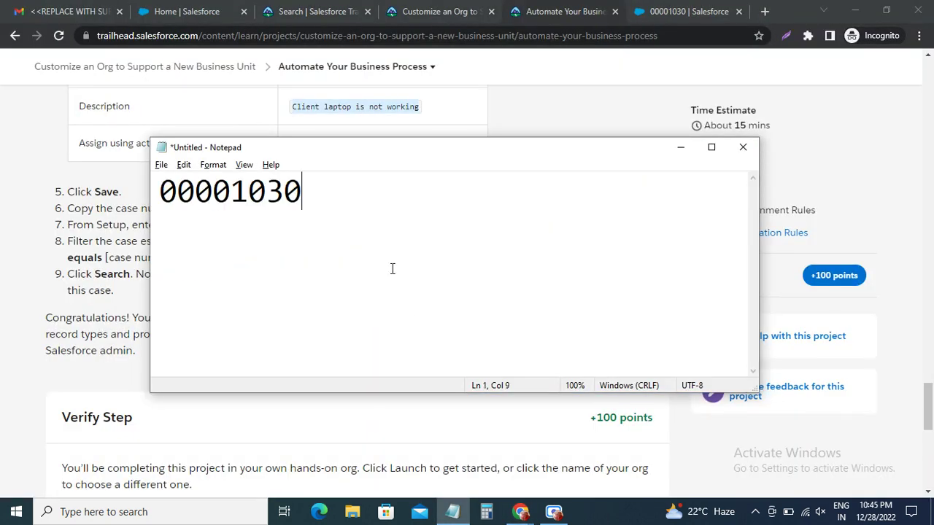
Copy the term Case Escalations from Trailhead, look it up in Salesforce Setup, and open the Case Escalations page.
{"action": "left_click", "coordinate": [545, 27]}
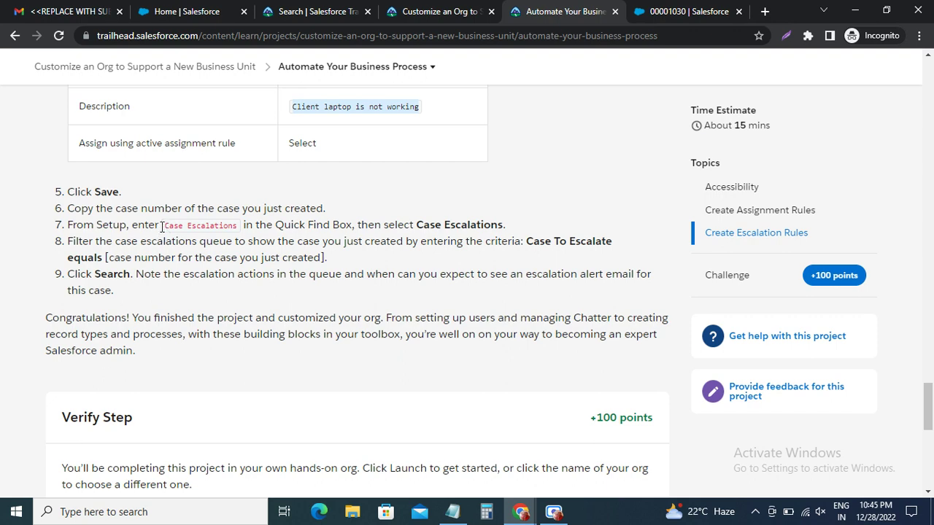
{"action": "left_click_drag", "start_coordinate": [162, 226], "coordinate": [239, 228]}
{"action": "key", "text": "ctrl+c"}
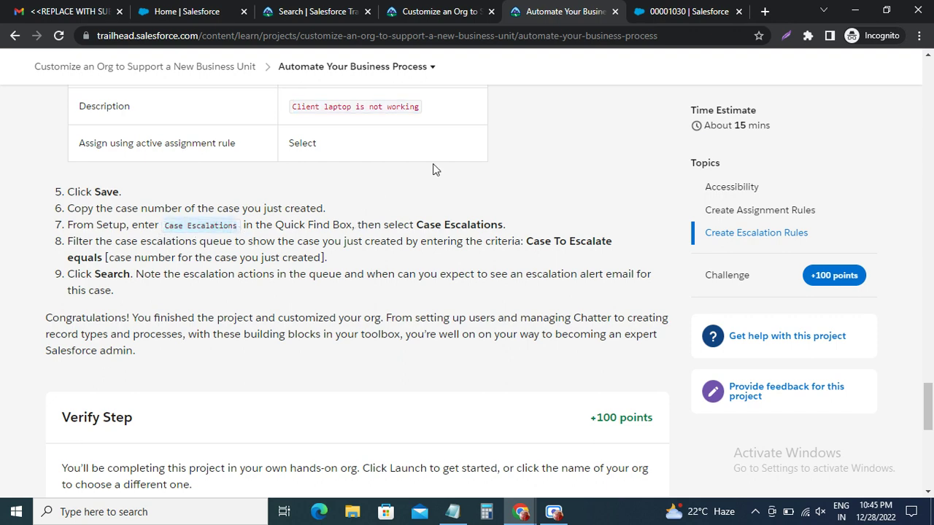
{"action": "left_click", "coordinate": [693, 10]}
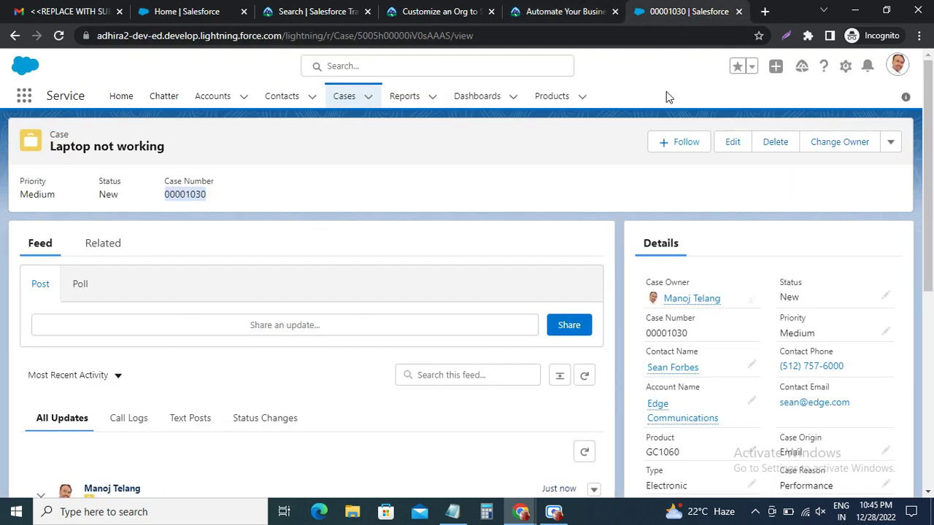
{"action": "left_click", "coordinate": [845, 67]}
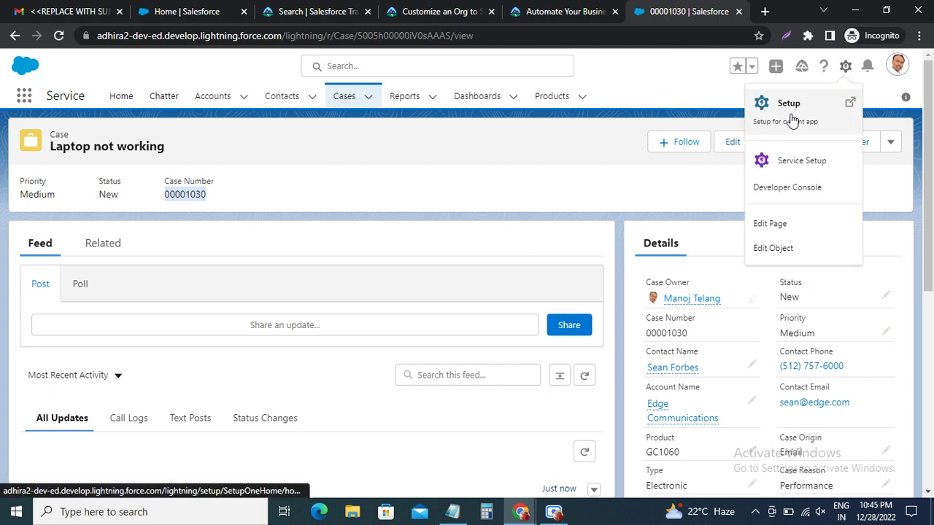
{"action": "left_click", "coordinate": [788, 111]}
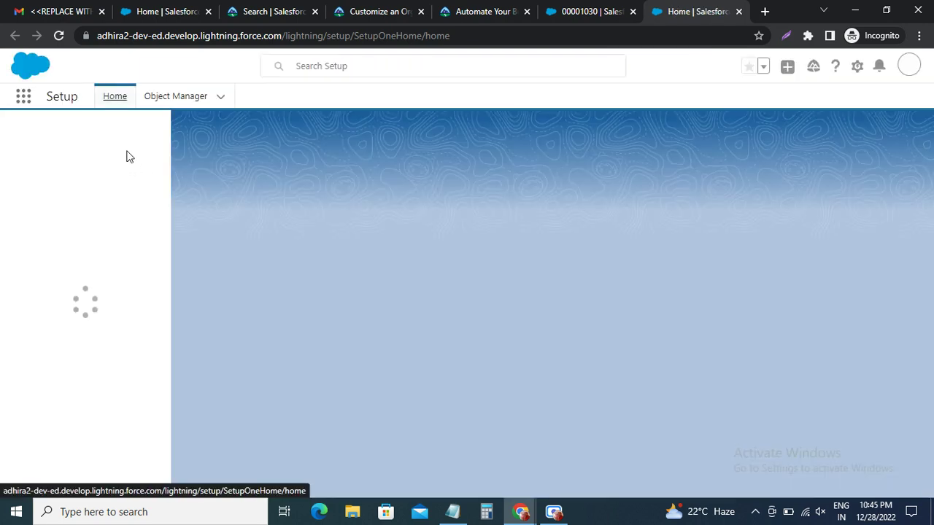
{"action": "left_click", "coordinate": [96, 137]}
{"action": "key", "text": "ctrl+v"}
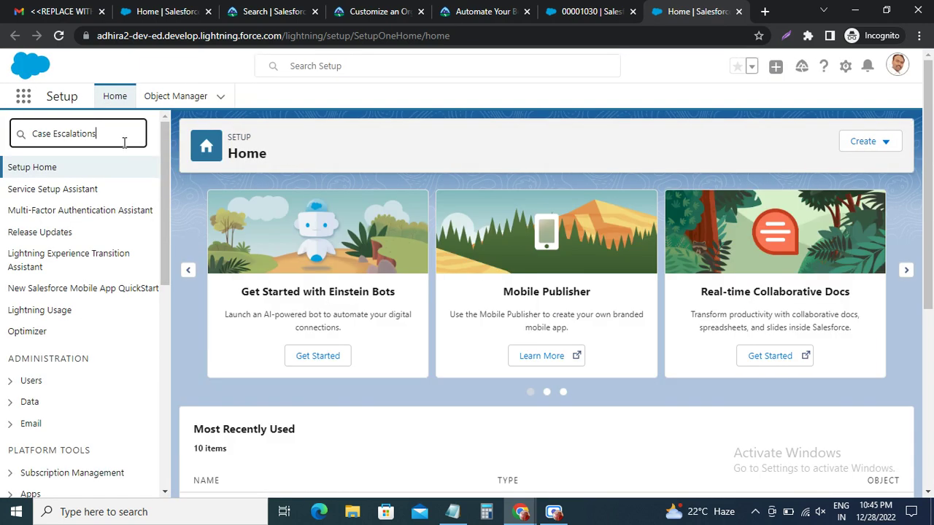
{"action": "left_click", "coordinate": [94, 211]}
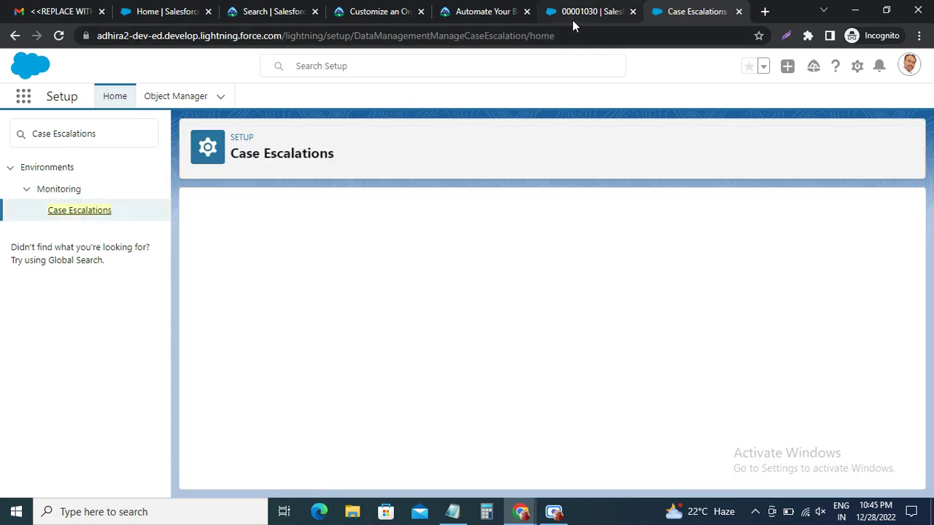
Review Trailhead's filter instructions and set the first Case Escalations criterion to Case To Escalate with the operator equals.
{"action": "left_click", "coordinate": [486, 12]}
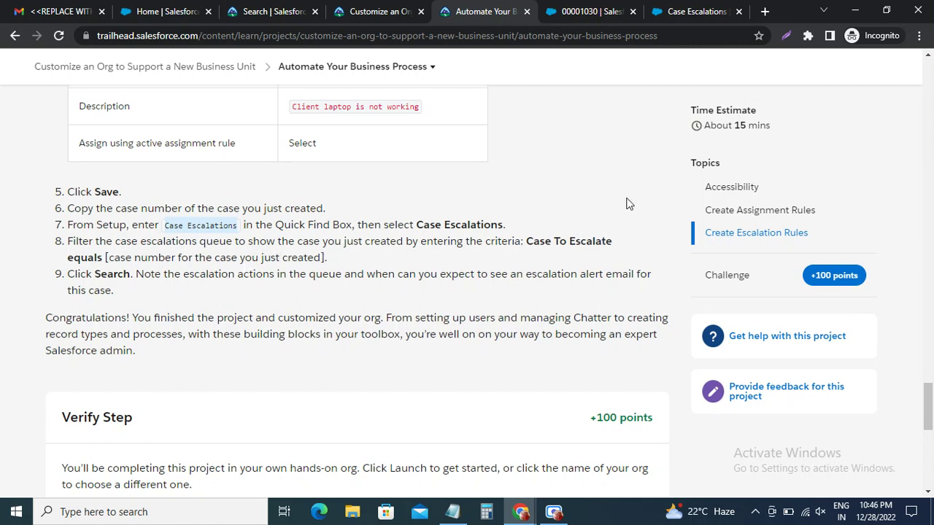
{"action": "left_click", "coordinate": [674, 10]}
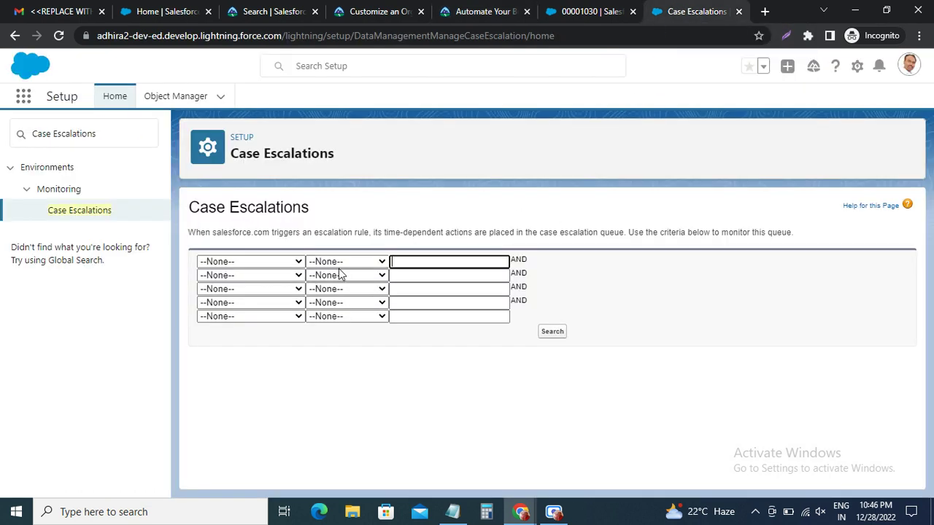
{"action": "left_click", "coordinate": [295, 263]}
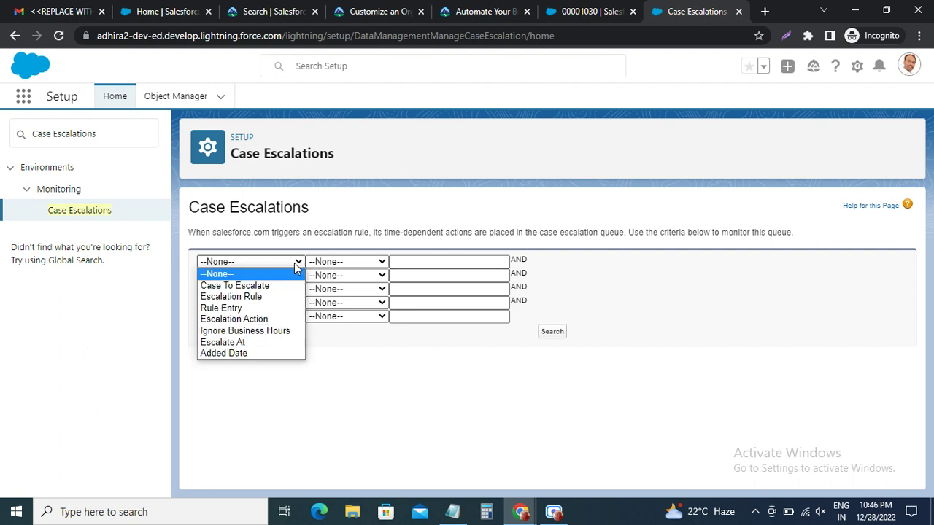
{"action": "left_click", "coordinate": [266, 287]}
{"action": "left_click", "coordinate": [335, 263]}
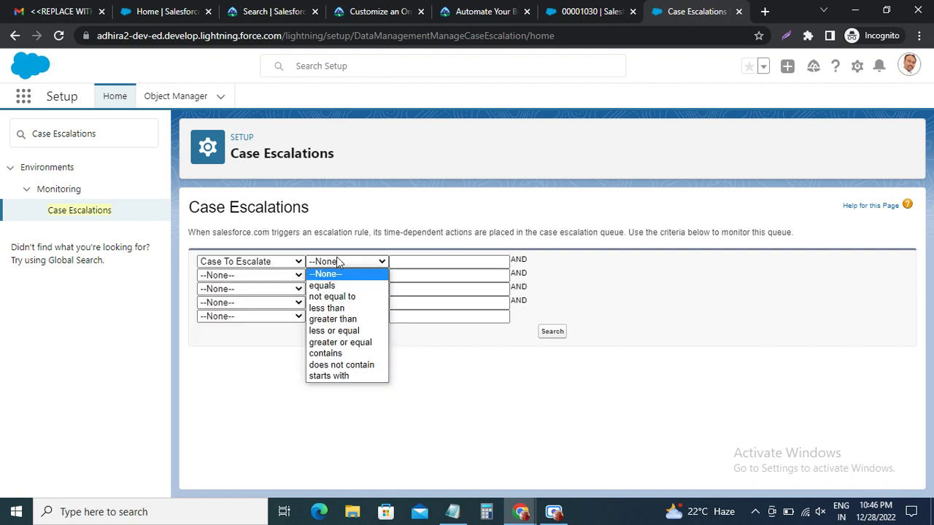
{"action": "left_click", "coordinate": [335, 286]}
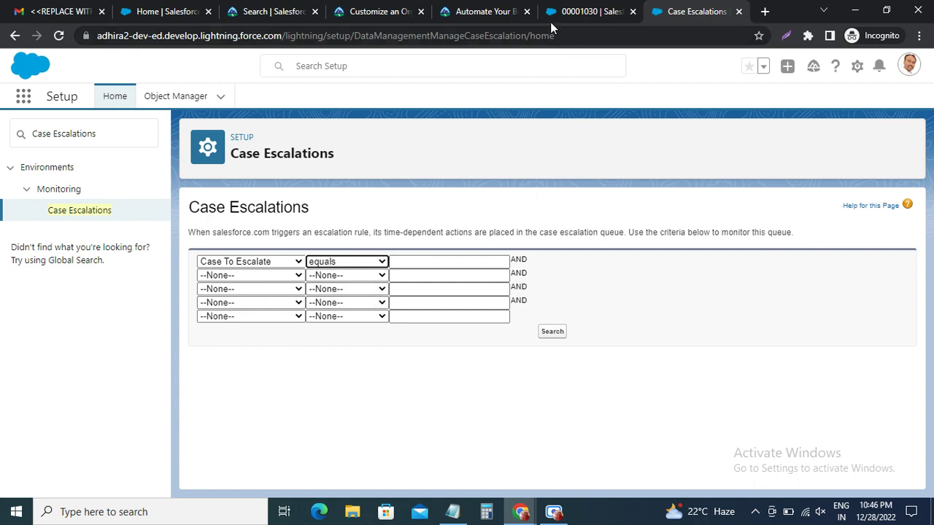
Recheck Trailhead's filter criteria, cut the saved case number from Notepad, and paste it as the first criterion's value in Case Escalations.
{"action": "left_click", "coordinate": [486, 12]}
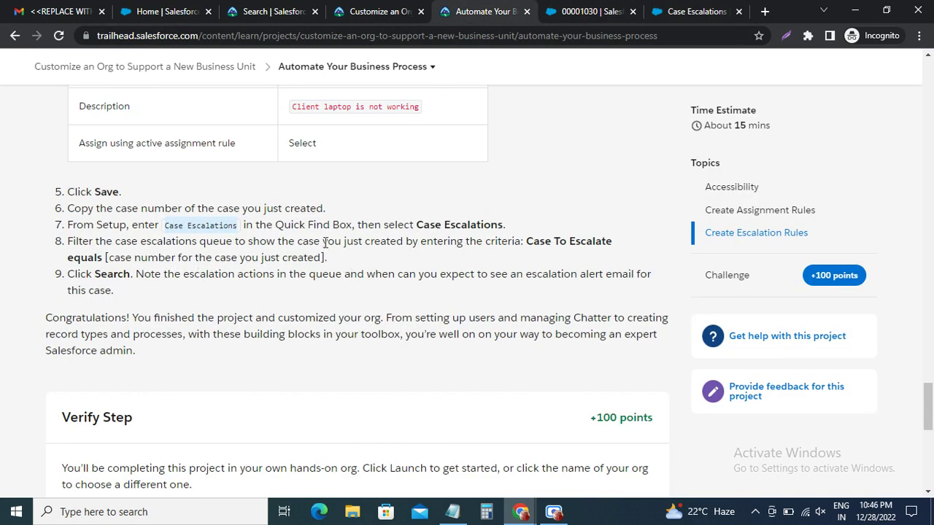
{"action": "left_click", "coordinate": [678, 12]}
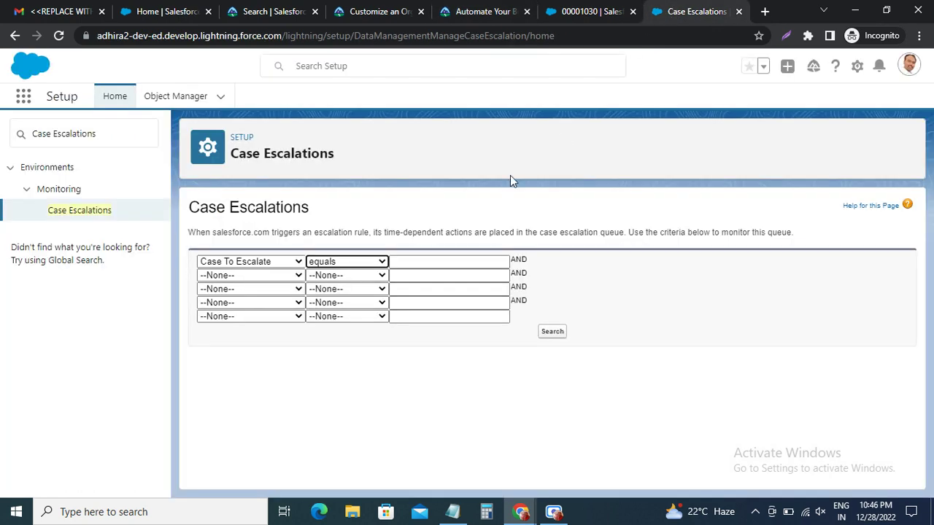
{"action": "left_click", "coordinate": [432, 264]}
{"action": "left_click", "coordinate": [453, 511]}
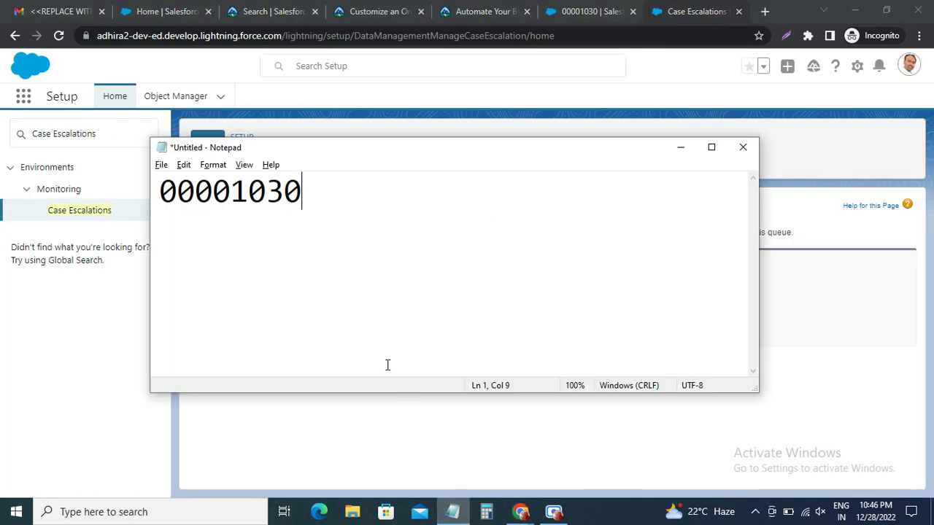
{"action": "left_click_drag", "start_coordinate": [307, 195], "coordinate": [154, 182]}
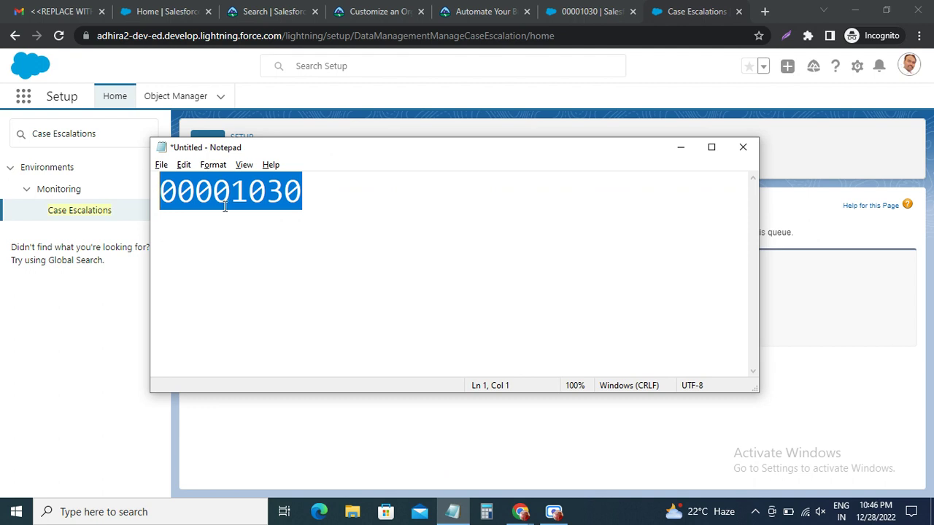
{"action": "key", "text": "ctrl+x"}
{"action": "key", "text": "alt+Tab"}
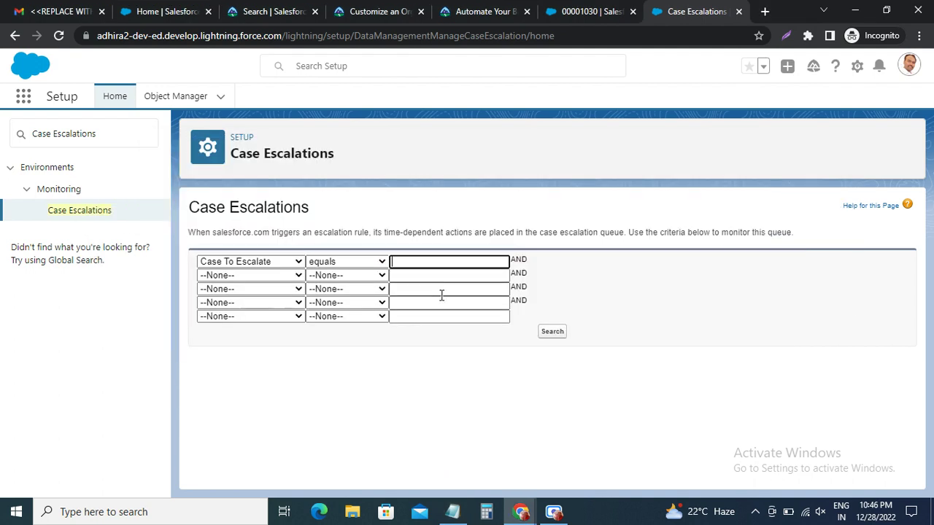
{"action": "key", "text": "ctrl+v"}
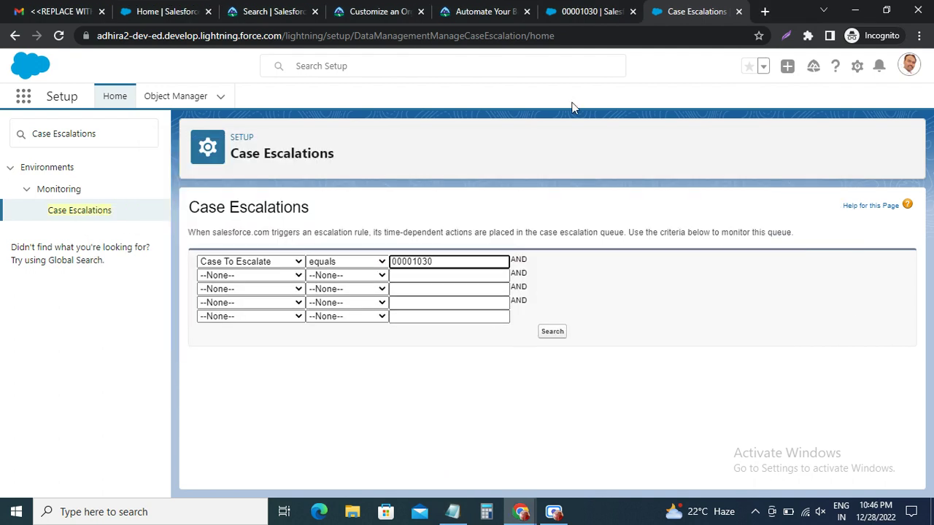
Check the filter against Trailhead's instructions and search the case escalations queue.
{"action": "left_click", "coordinate": [482, 11]}
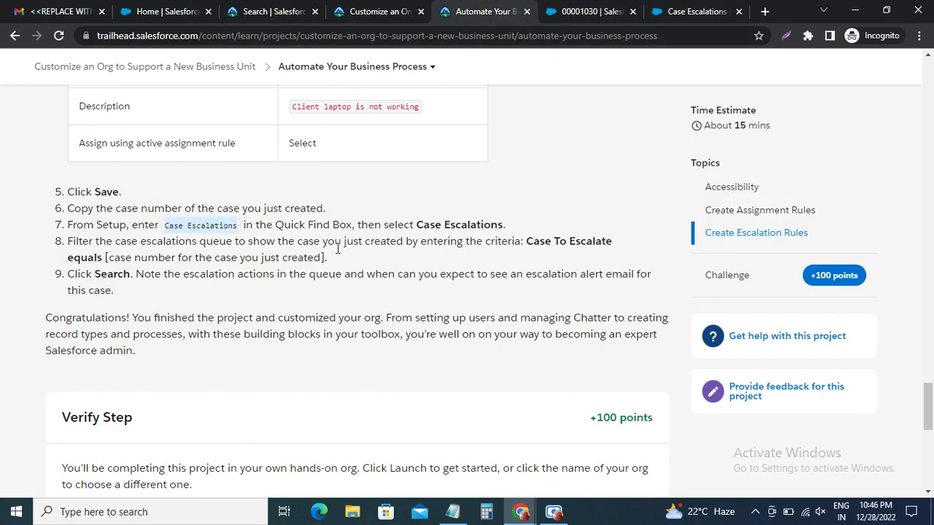
{"action": "left_click", "coordinate": [685, 11]}
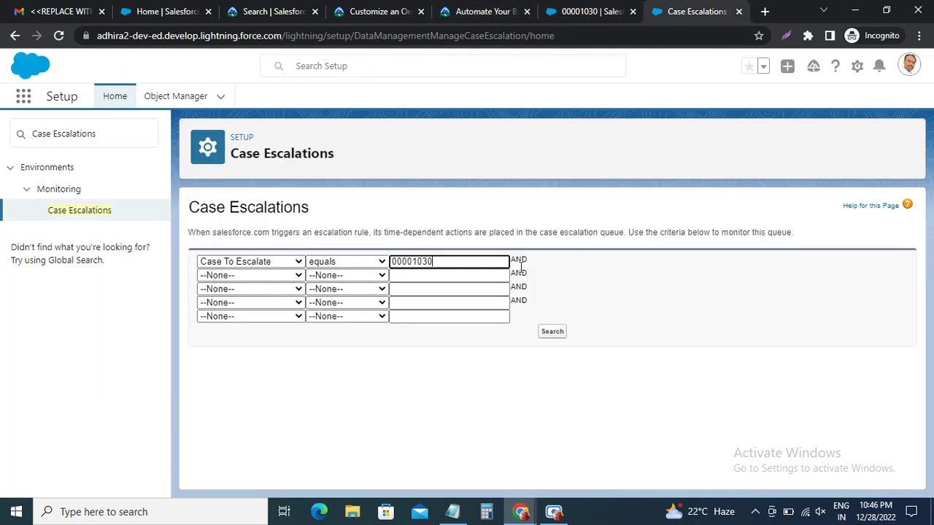
{"action": "left_click", "coordinate": [562, 332]}
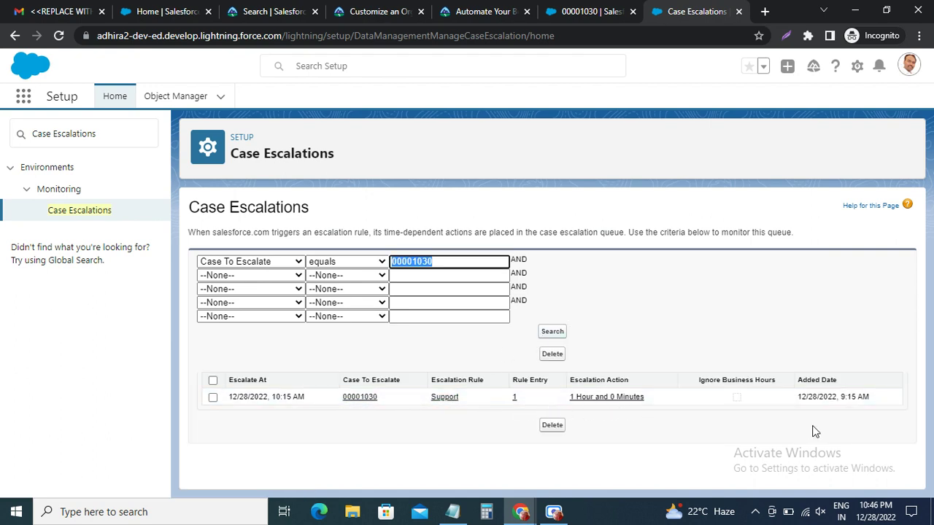
Return to Trailhead's Automate Your Business Process unit and submit its Verify Step check.
{"action": "left_click", "coordinate": [491, 11]}
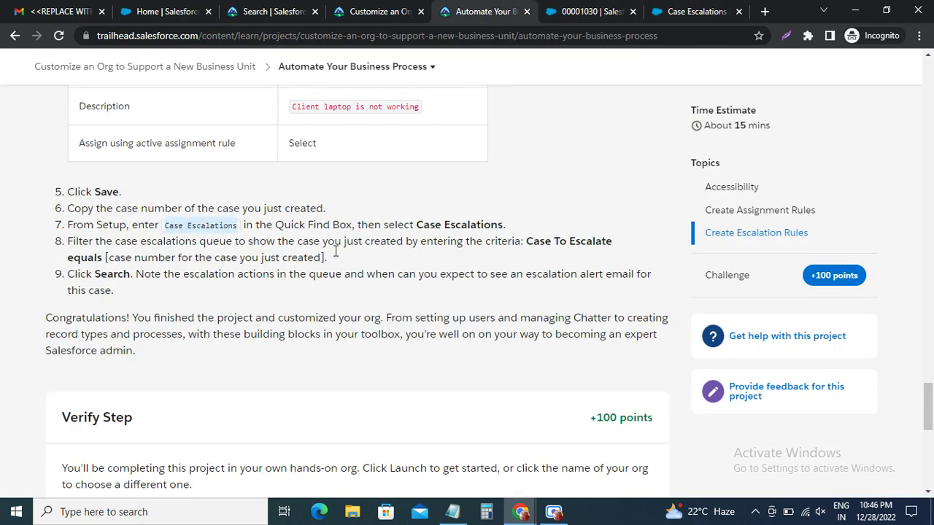
{"action": "scroll", "coordinate": [109, 409], "scroll_direction": "down", "scroll_amount": 4}
{"action": "left_click", "coordinate": [121, 378]}
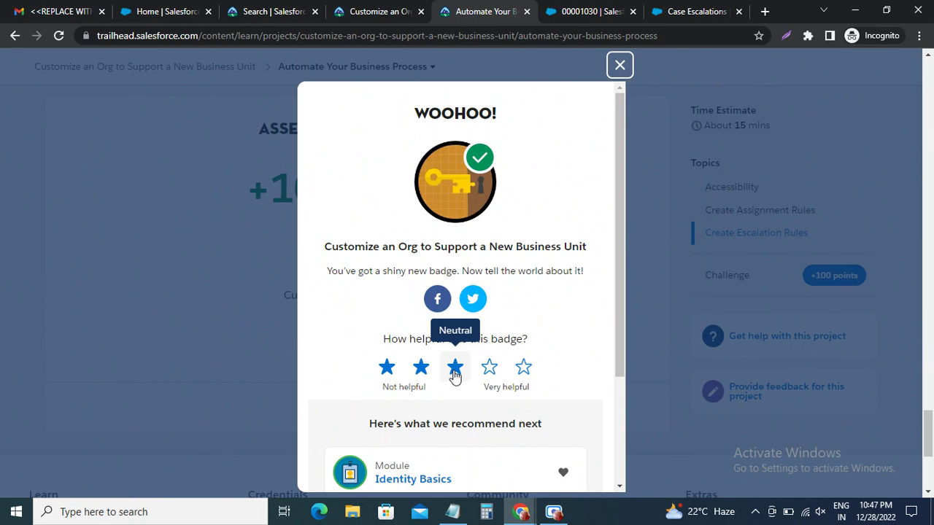
{"action": "scroll", "coordinate": [802, 296], "scroll_direction": "up", "scroll_amount": 10}
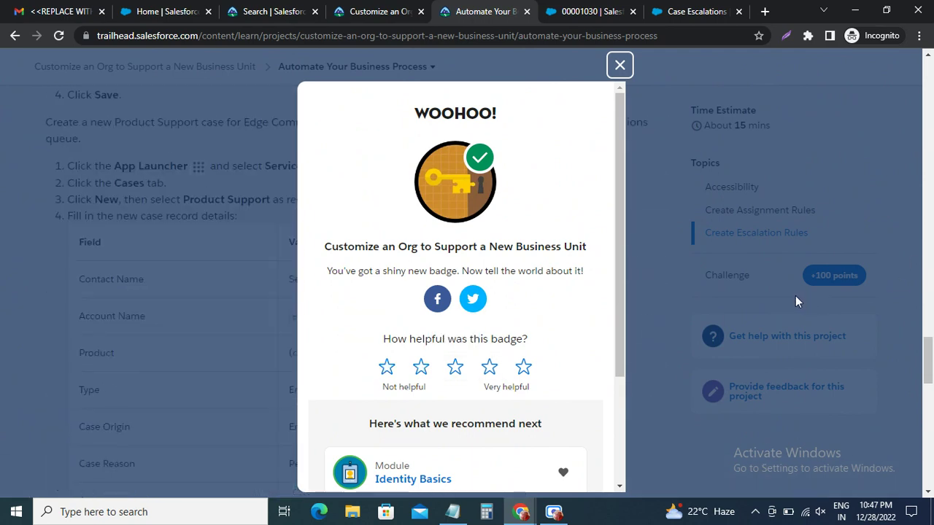
{"action": "scroll", "coordinate": [797, 301], "scroll_direction": "up", "scroll_amount": 7}
{"action": "scroll", "coordinate": [795, 296], "scroll_direction": "down", "scroll_amount": 4}
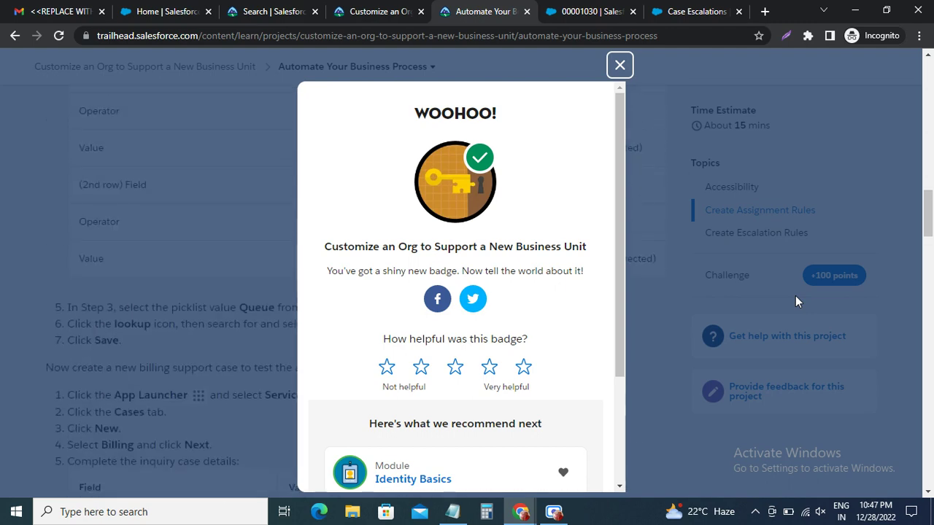
{"action": "left_click", "coordinate": [556, 511]}
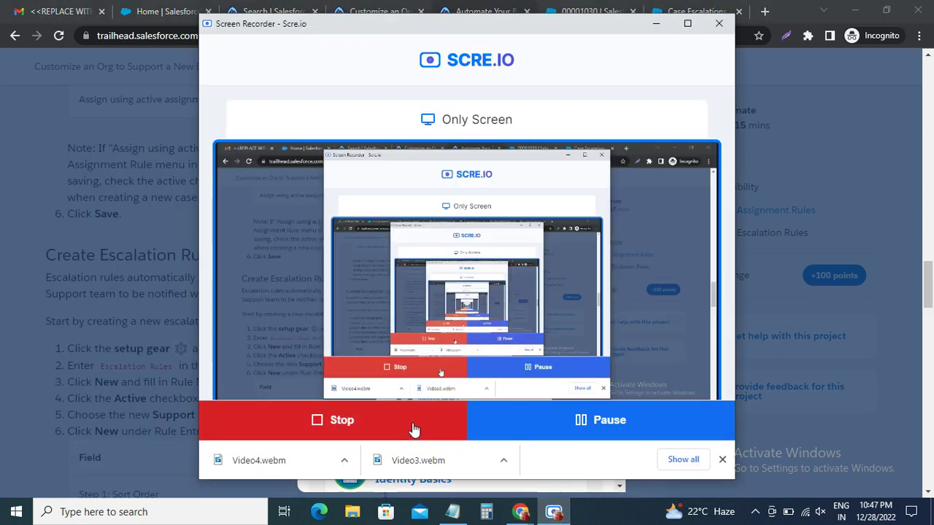